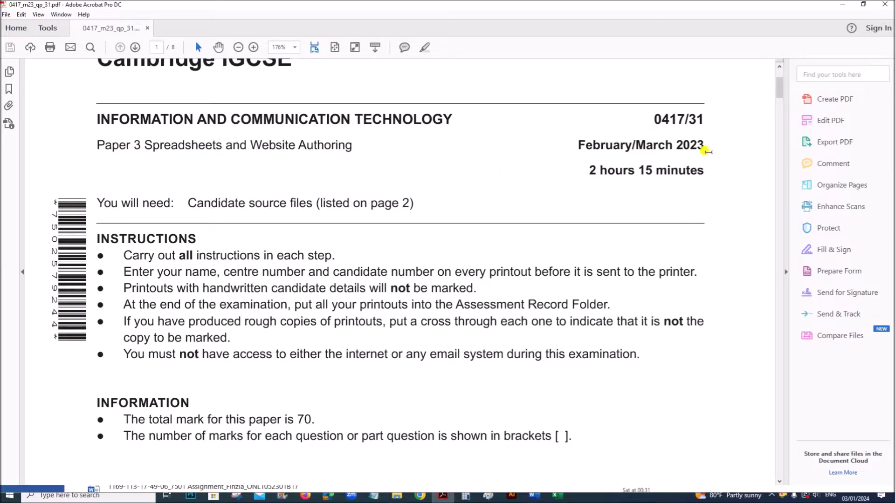
Step: Compare the source files listed on page 2 of the exam paper with the contents of the March 2023 P3 folder
scroll(451, 292, "down", 15)
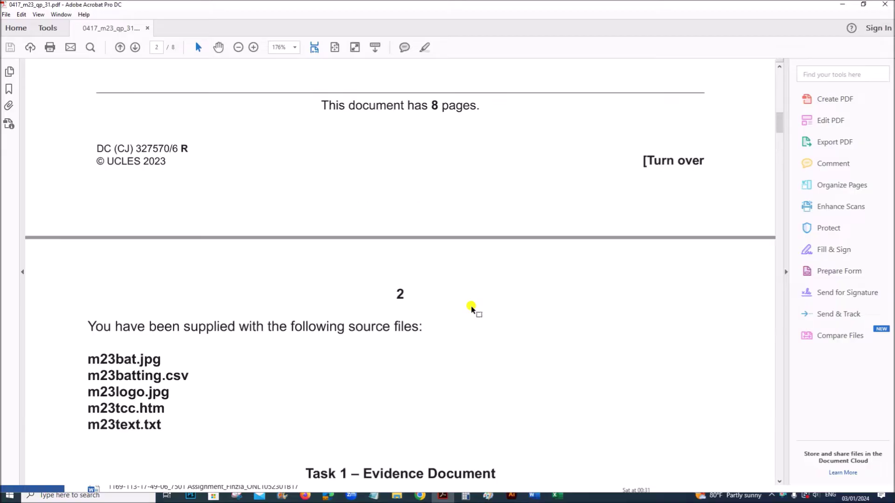
left_click_drag(94, 225, 161, 290)
left_click(398, 497)
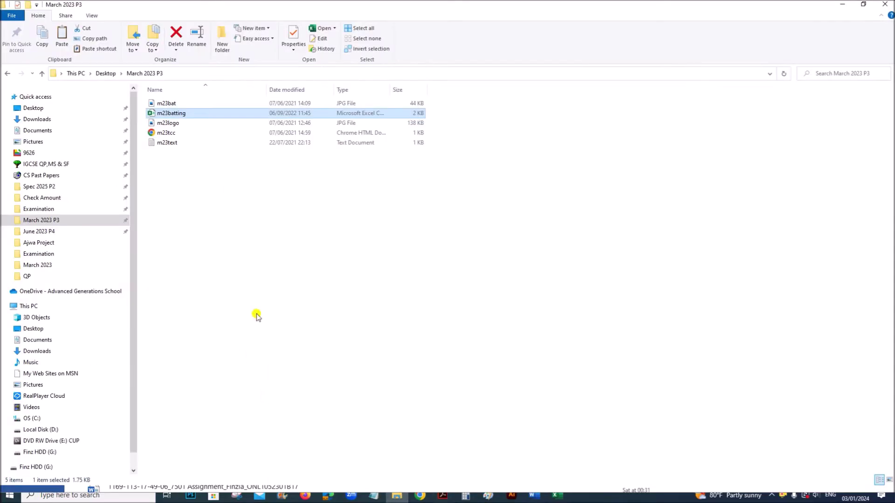
left_click(440, 497)
Step: Read the Task 1 header requirement in the exam paper, and switch to Word to create a blank document
scroll(264, 331, "down", 3)
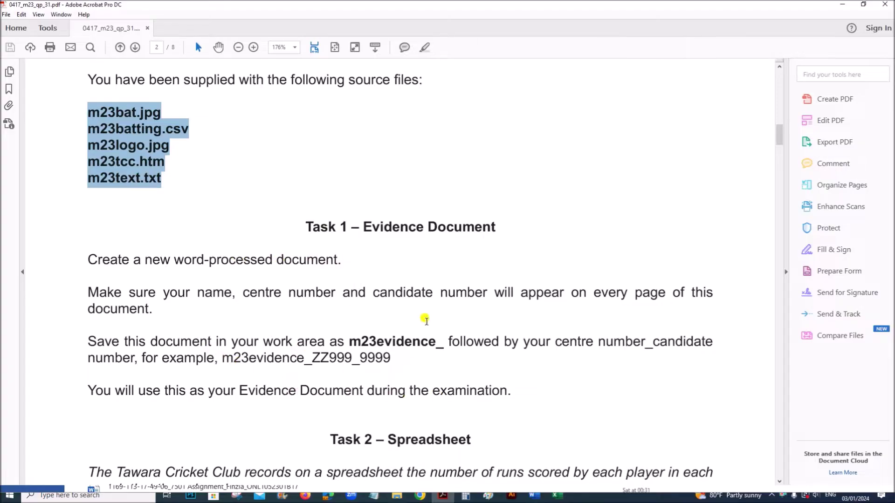
left_click_drag(161, 292, 605, 292)
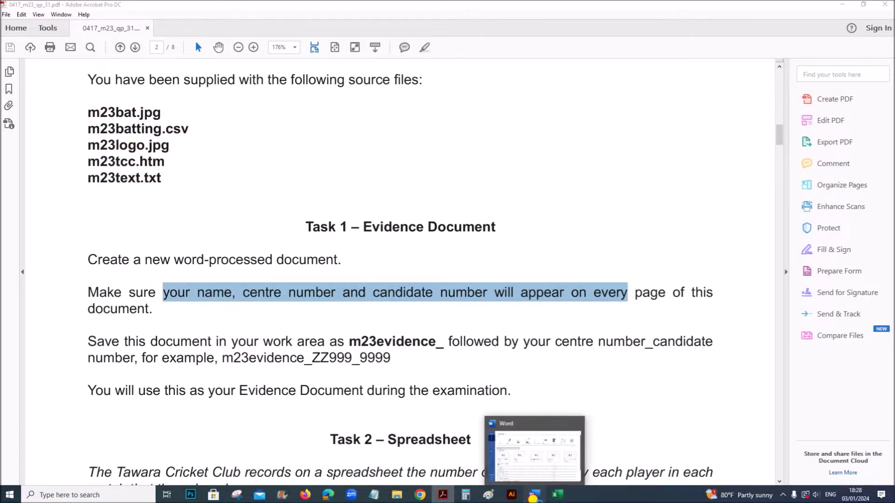
left_click(533, 496)
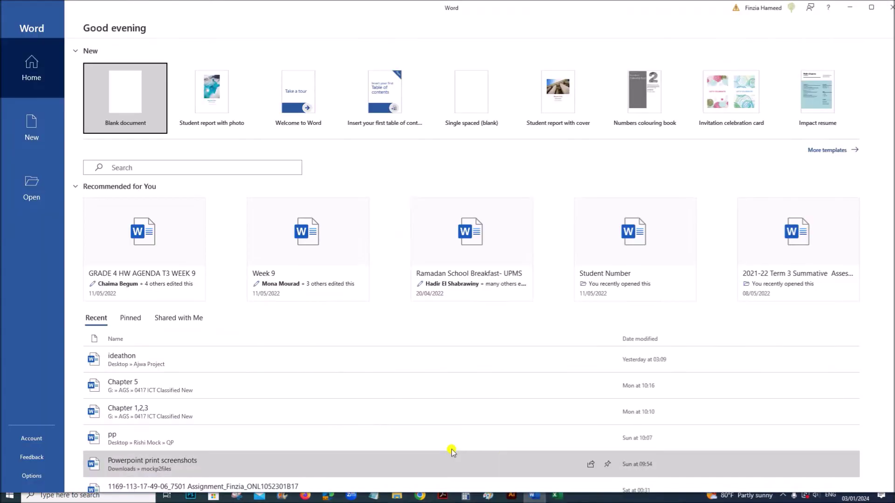
left_click(123, 108)
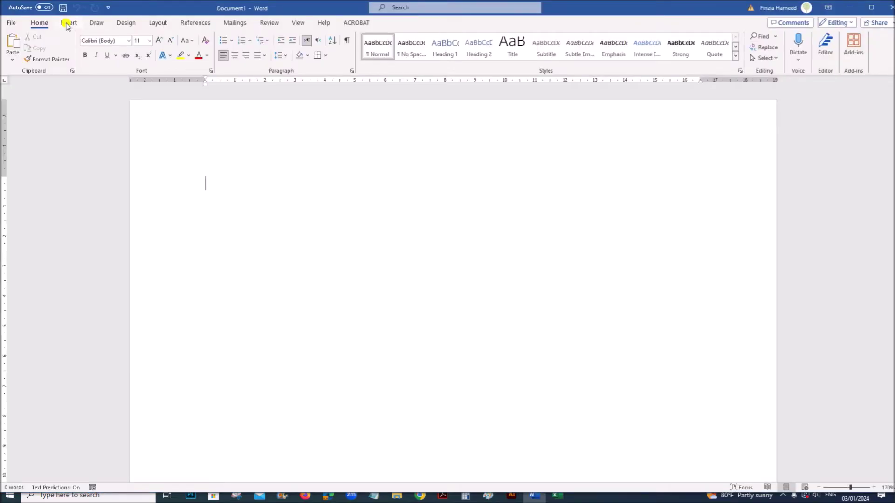
Step: Add a Blank (Three Columns) header containing the text Name, the centre number ZZ123 and the candidate number
left_click(58, 26)
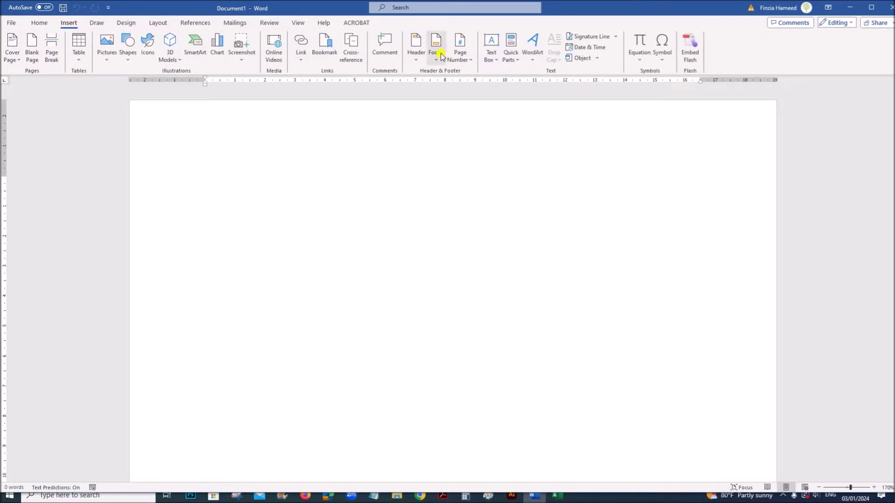
left_click(415, 47)
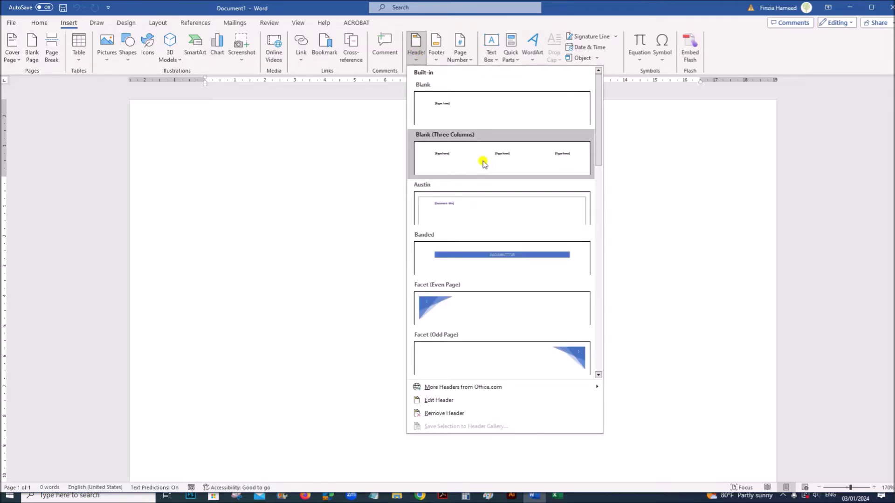
left_click(483, 160)
left_click(234, 147)
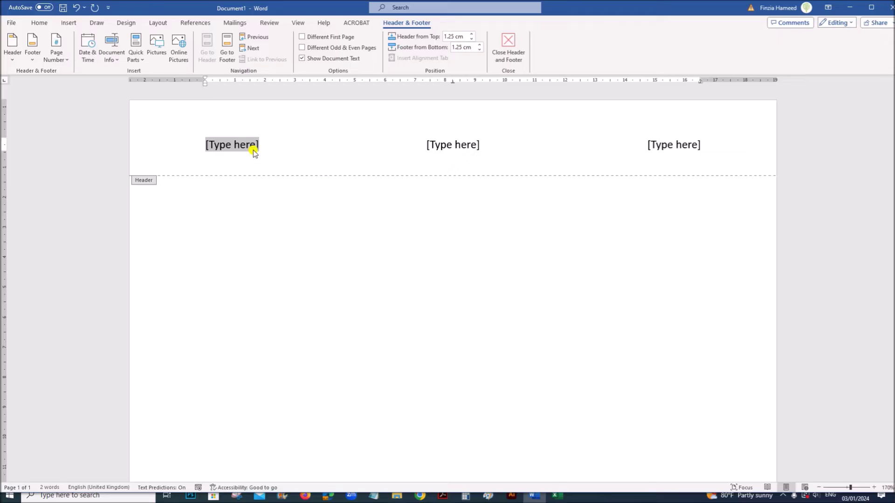
type("Name")
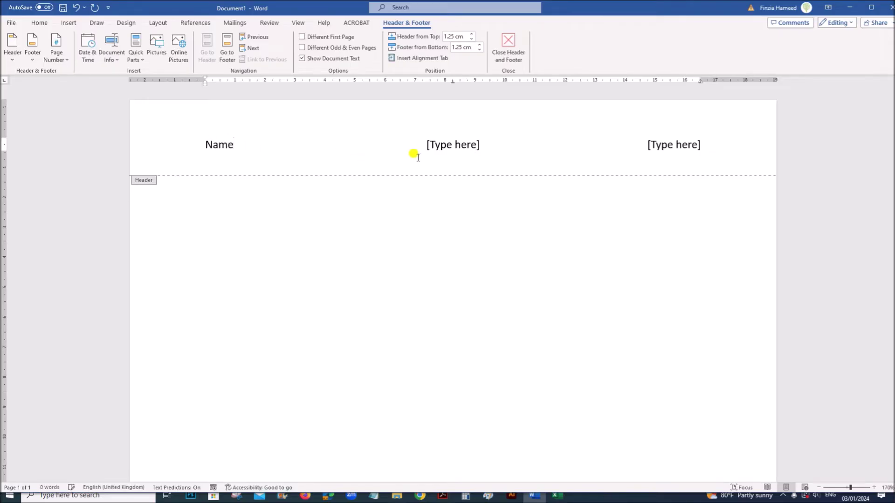
left_click(452, 147)
type("ZZ123")
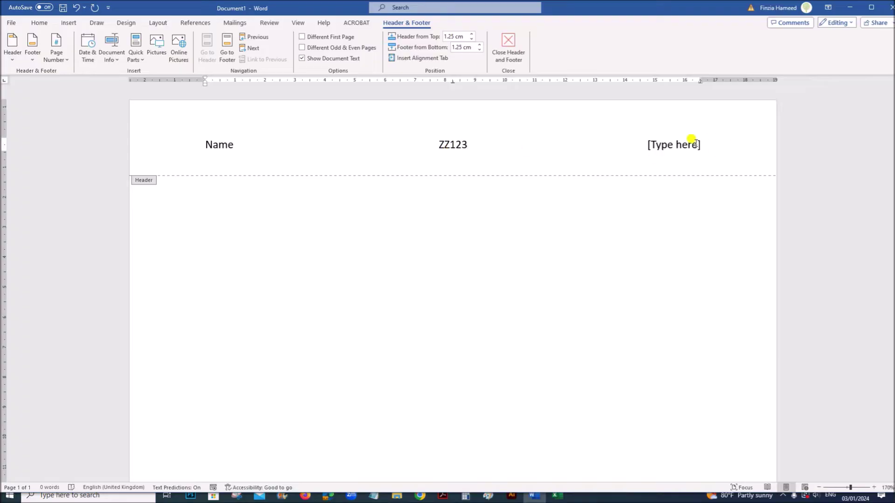
left_click(692, 143)
type("1234")
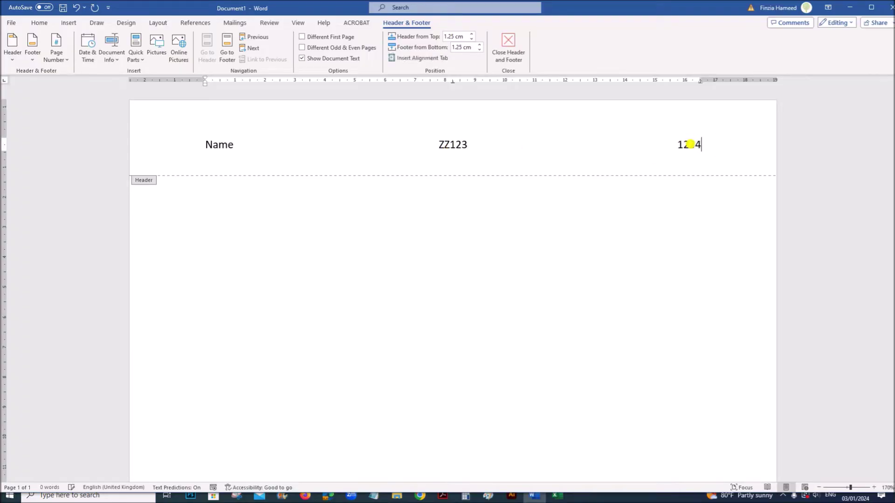
left_click(508, 52)
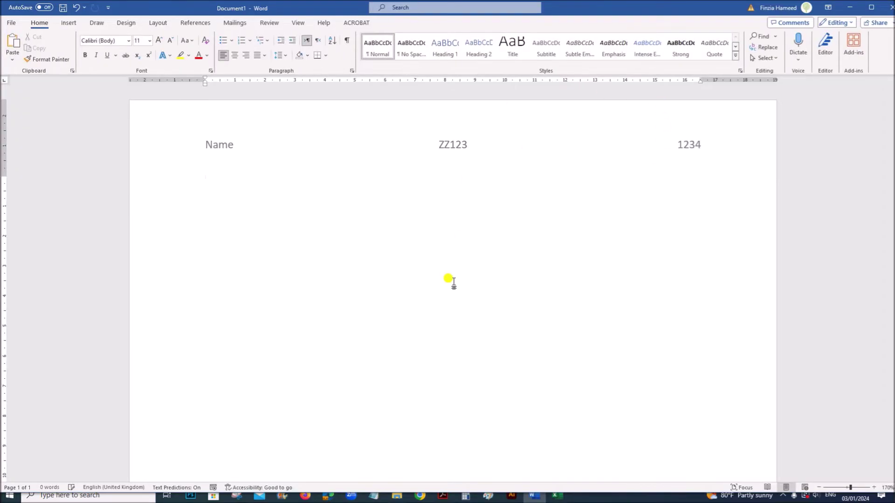
Step: Check the required file name in the exam paper and save the Word document in March 2023 P3 as m23evidence_ZZ123_ followed by the candidate number
left_click(442, 498)
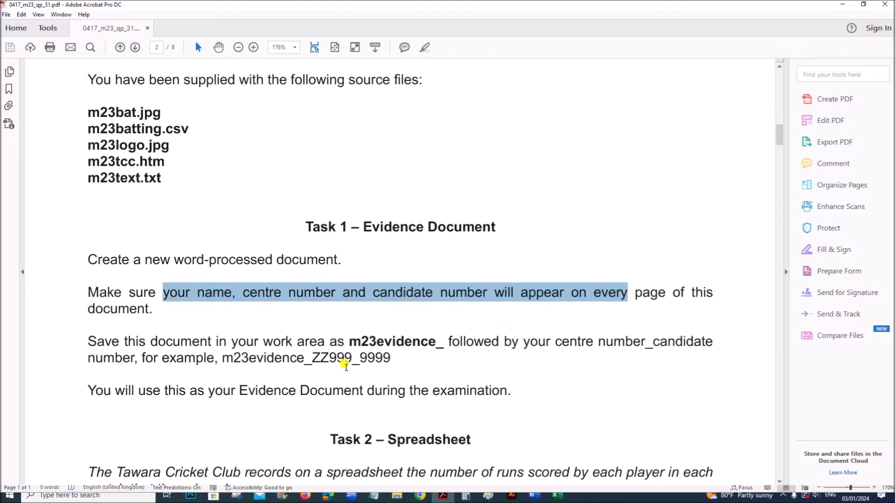
left_click_drag(349, 341, 441, 342)
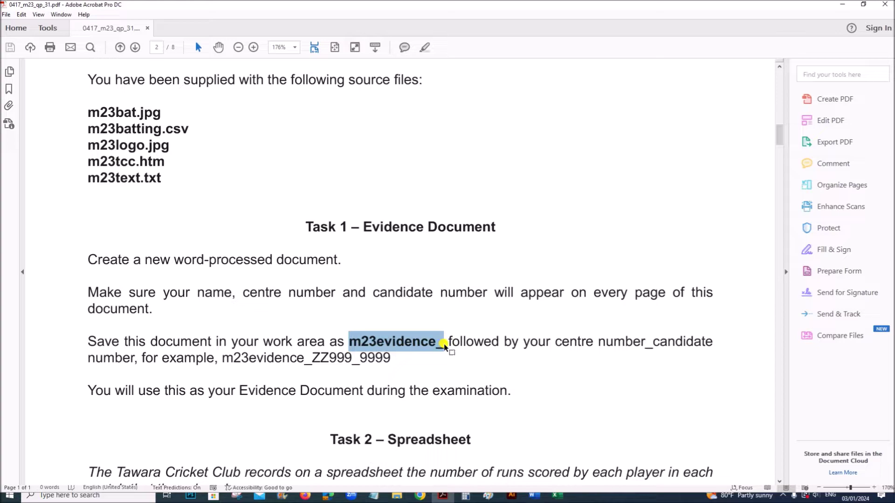
left_click(535, 496)
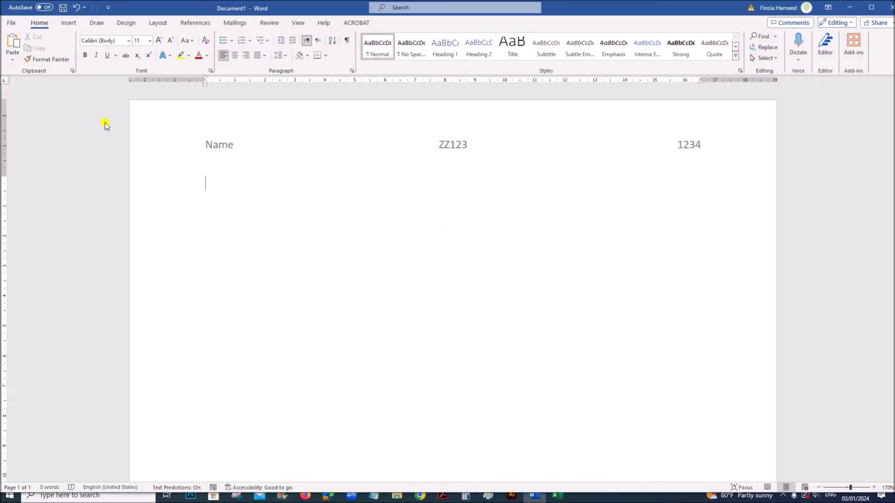
left_click(17, 26)
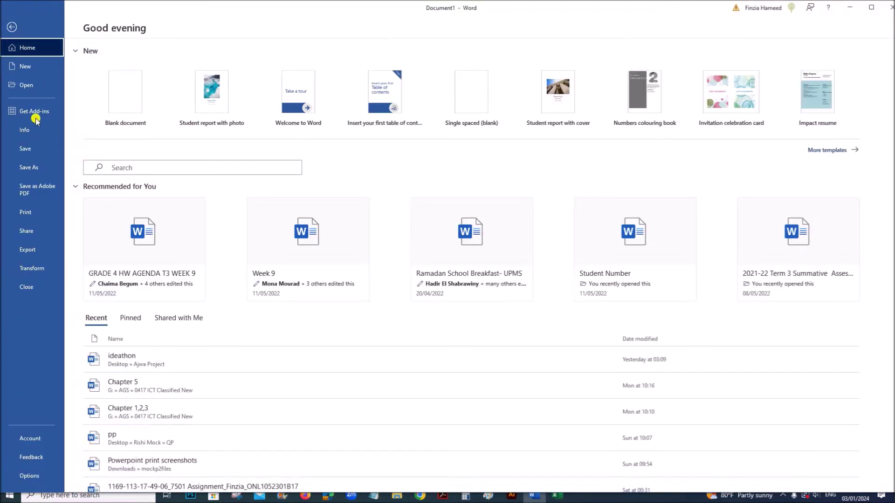
left_click(36, 167)
left_click(120, 206)
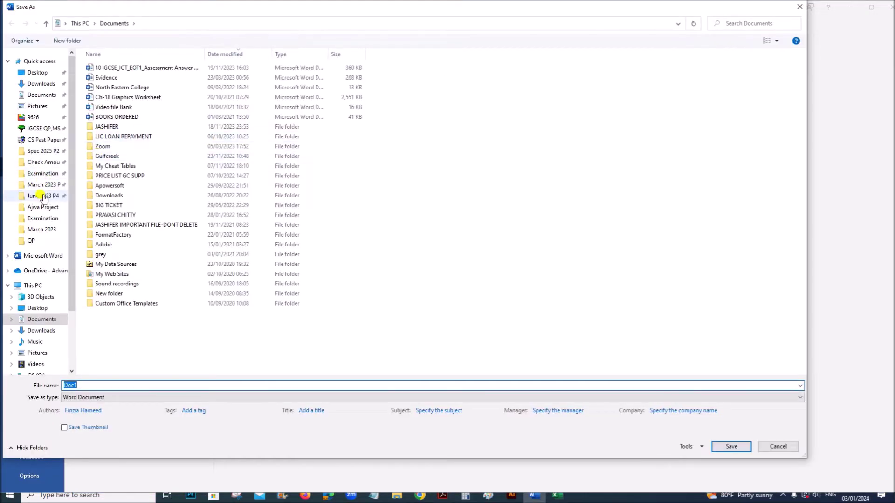
left_click(45, 186)
left_click(136, 385)
type("m23evidence_ZZ123_1234")
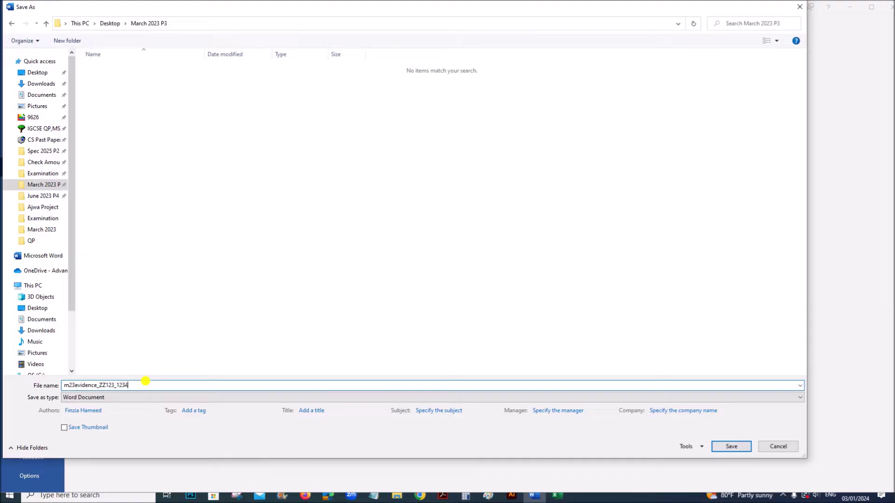
left_click(731, 446)
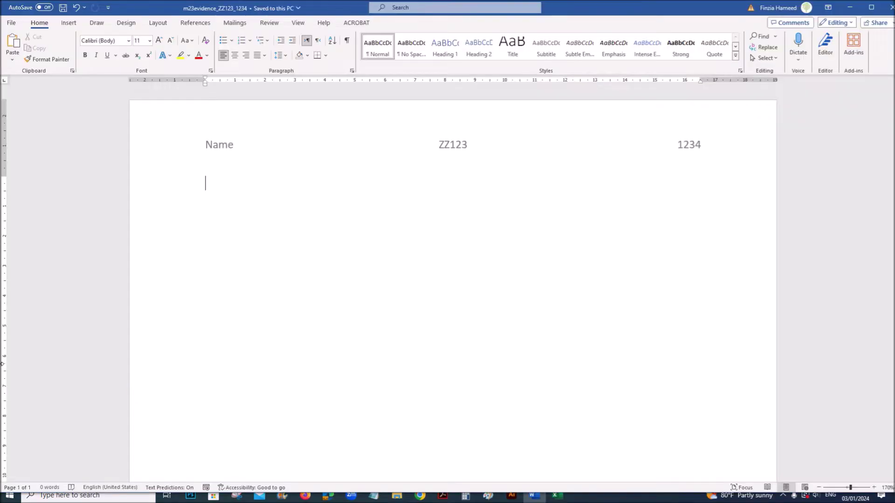
Step: Read the first instructions of Task 2 in the exam paper and switch to the m23batting file in Excel
left_click(442, 495)
scroll(398, 427, "down", 1)
scroll(399, 428, "down", 10)
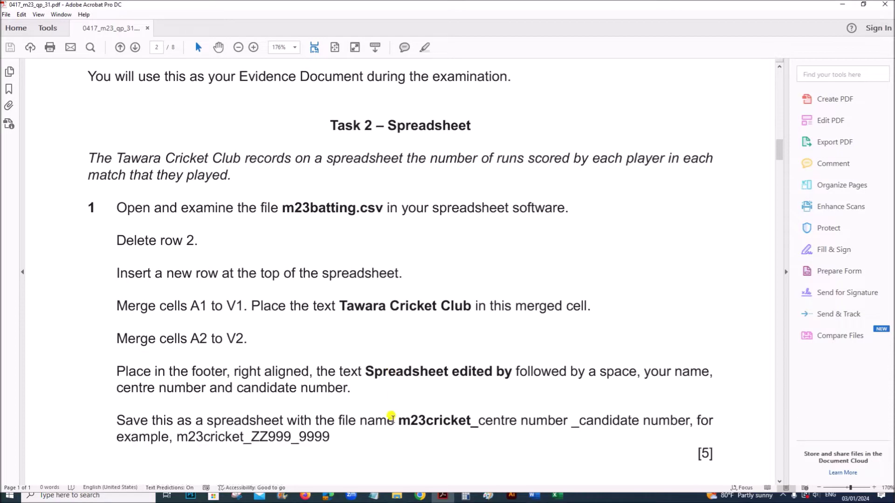
left_click_drag(332, 124, 459, 120)
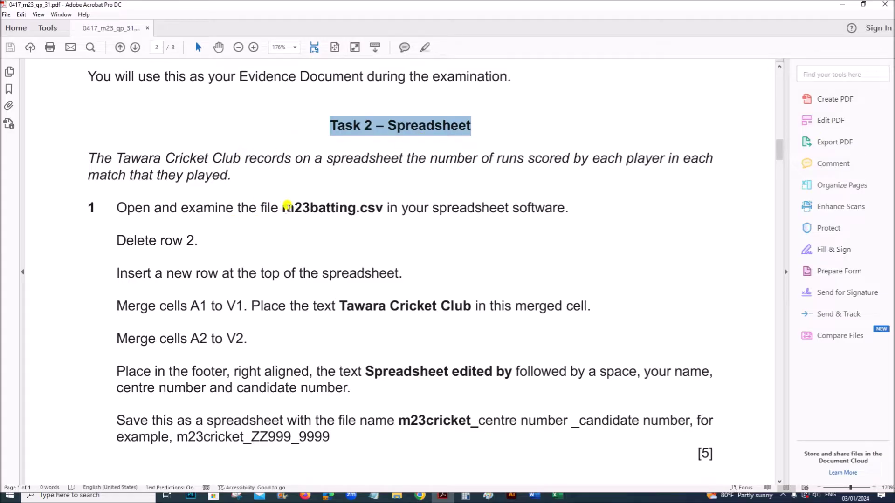
left_click_drag(284, 206, 381, 206)
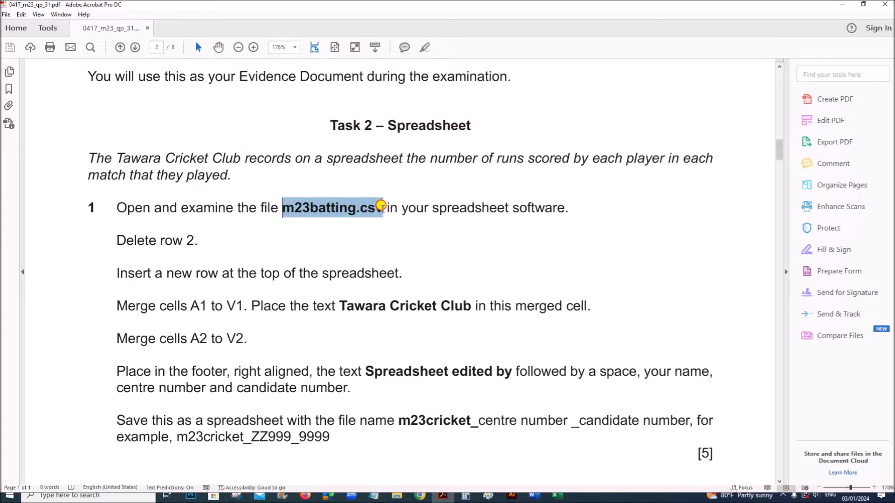
left_click(544, 492)
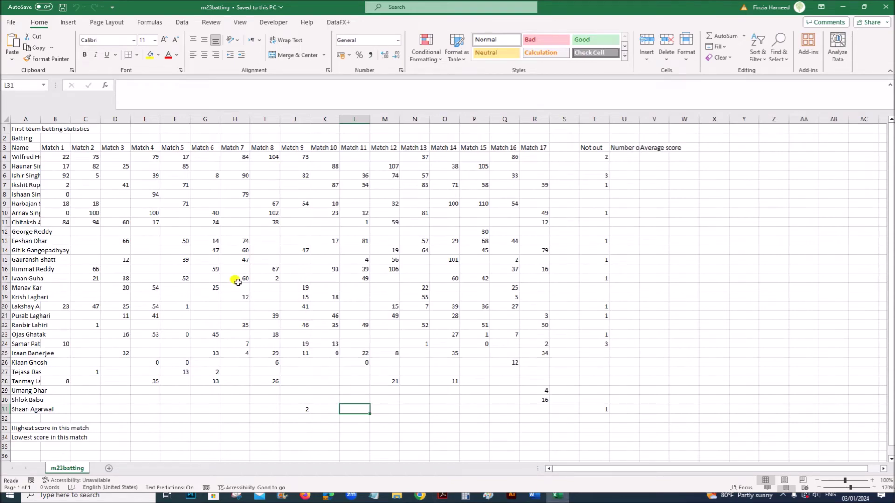
Step: Autofit the width of all columns in the m23batting sheet so that their contents are fully readable
left_click(873, 481)
left_click(873, 481)
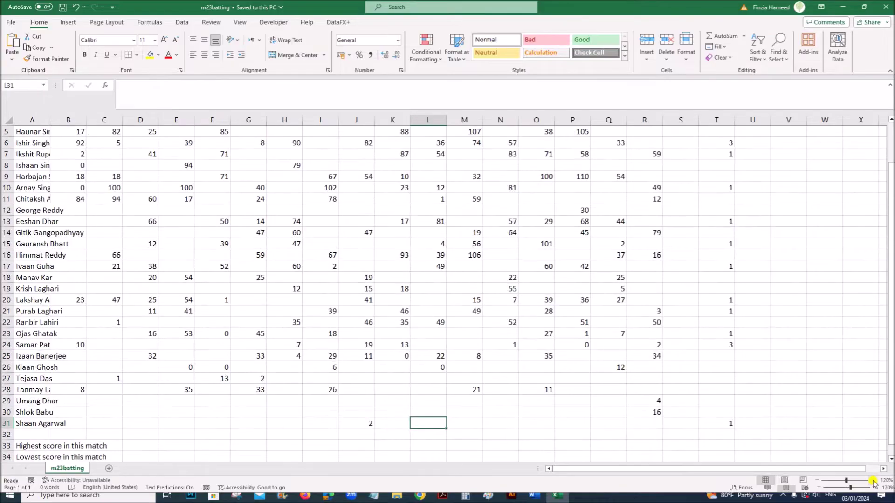
left_click(786, 422)
scroll(507, 389, "up", 2)
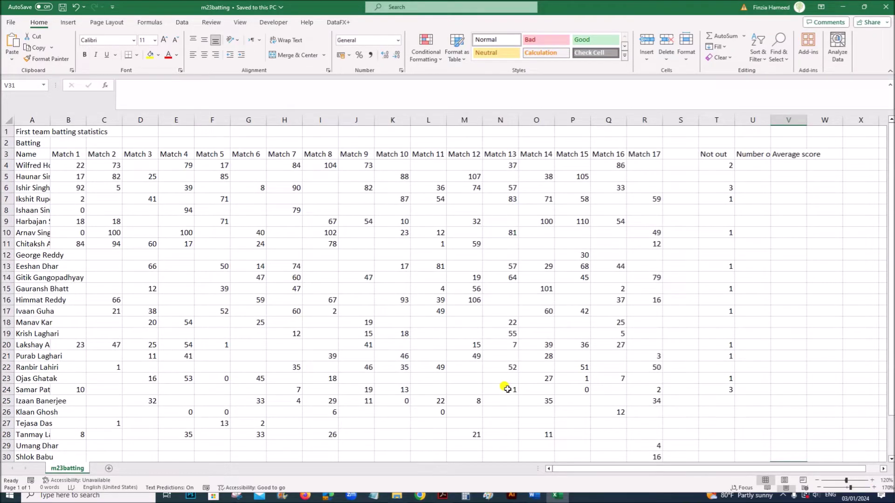
left_click(10, 119)
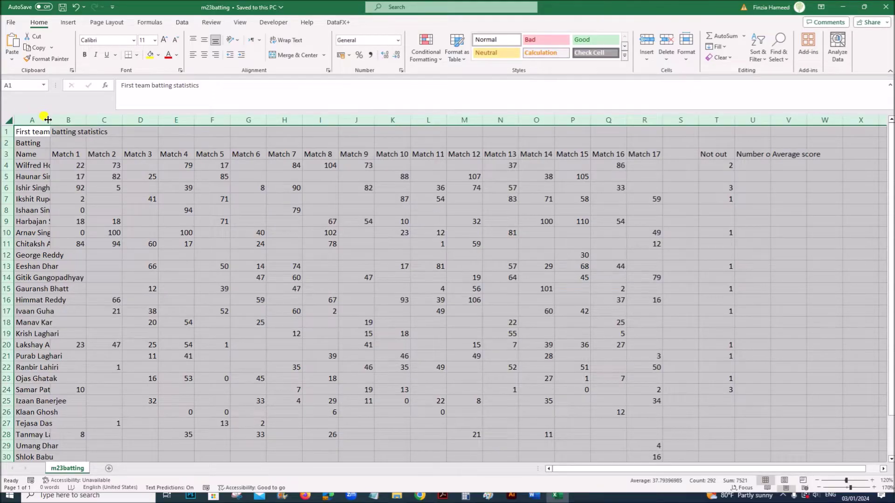
double_click(48, 120)
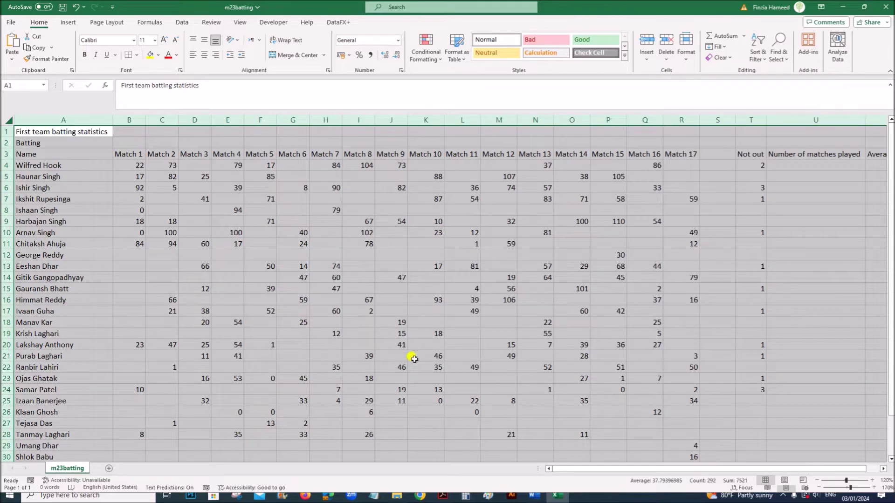
Step: Check the next instruction in the exam paper and delete row 2, containing Batting, from the m23batting sheet
left_click(441, 495)
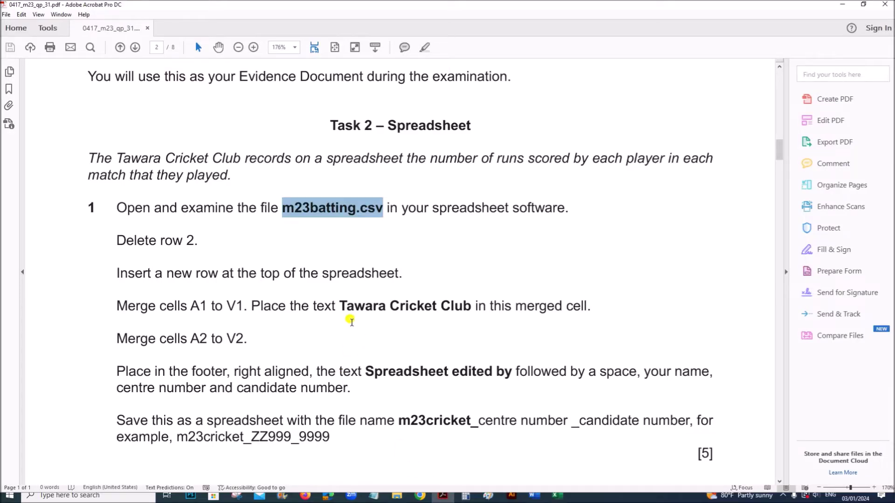
left_click_drag(109, 239, 197, 240)
left_click(556, 495)
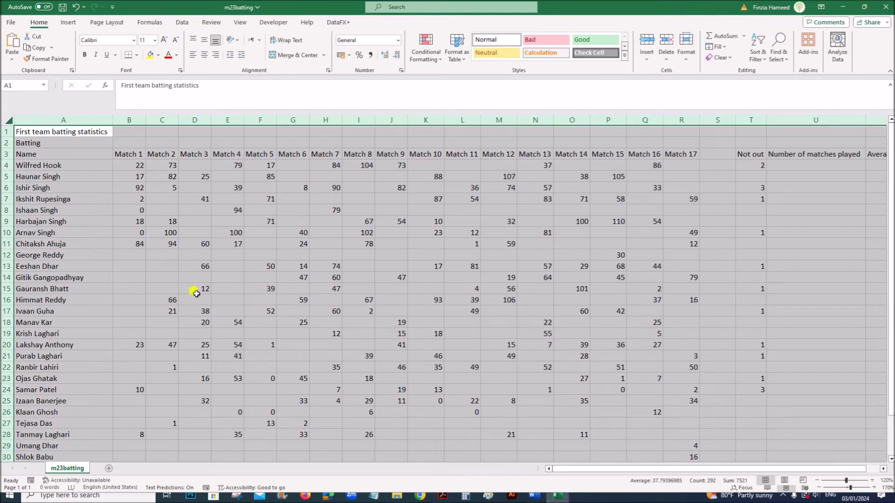
left_click(56, 163)
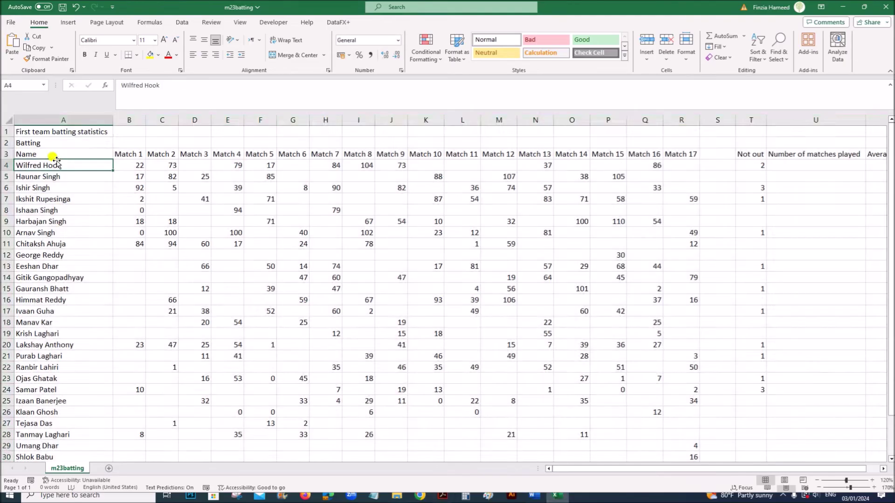
left_click(8, 143)
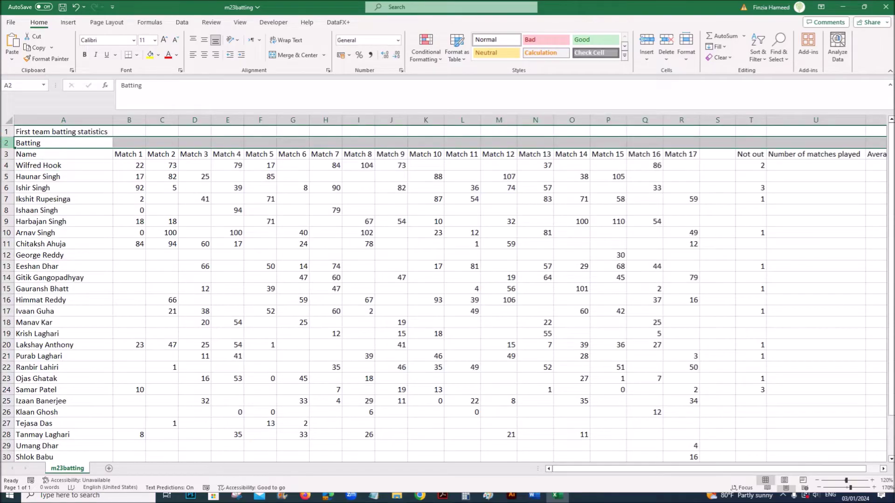
right_click(8, 143)
left_click(49, 242)
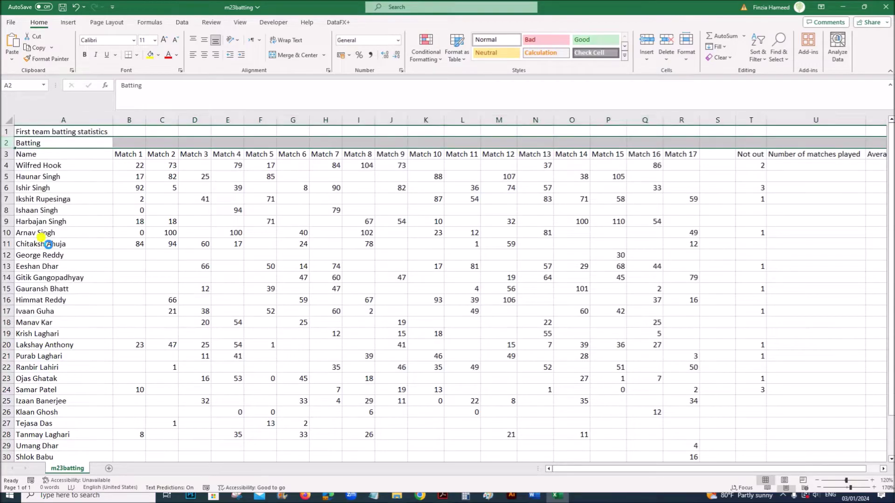
Step: Check the next instruction in the exam paper and insert a new row at the top of the m23batting sheet in Excel
left_click(433, 497)
left_click(117, 269)
left_click_drag(117, 269, 390, 271)
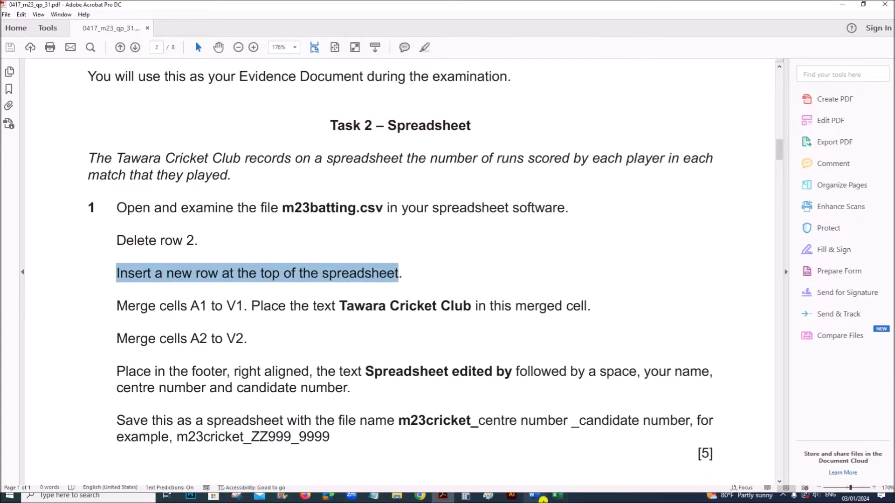
left_click(541, 497)
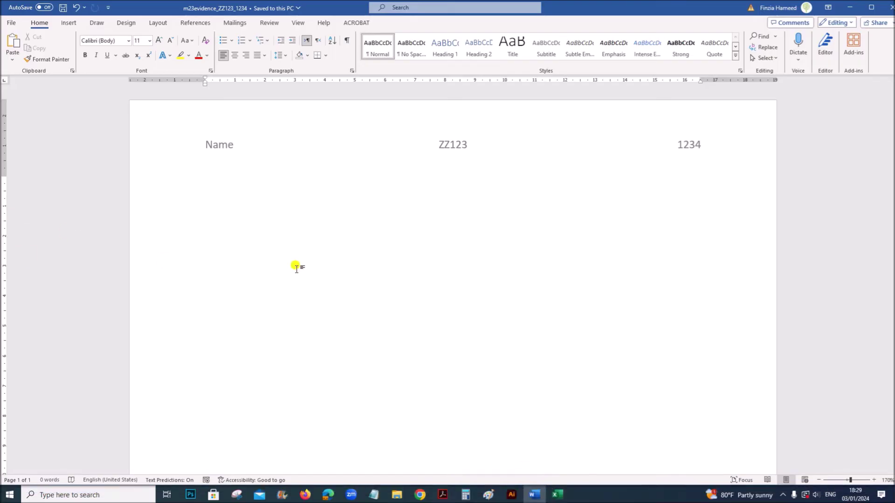
left_click(443, 495)
left_click(557, 495)
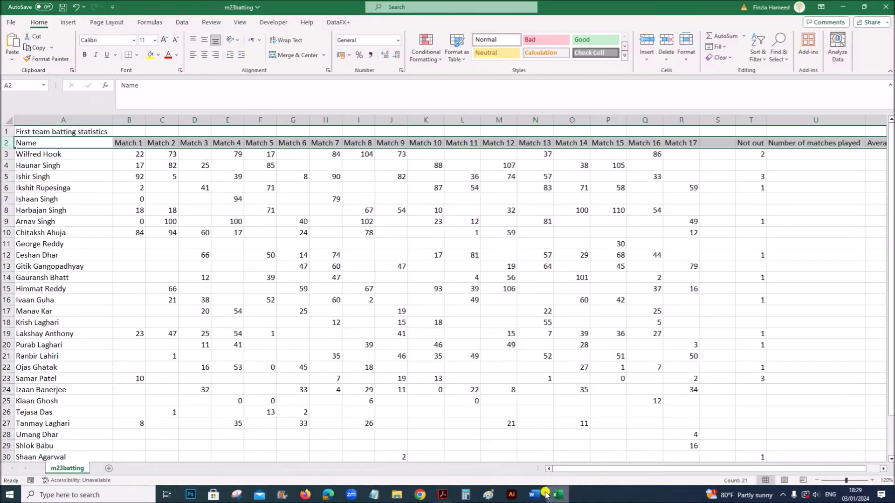
left_click(55, 162)
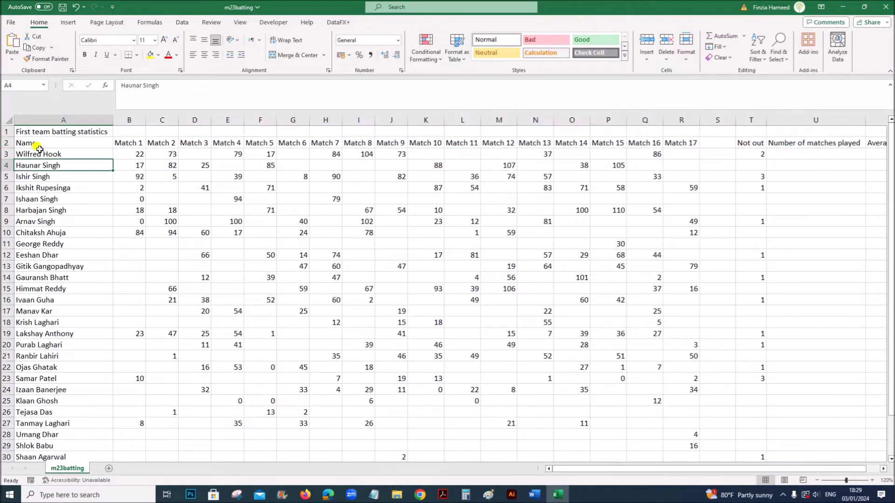
left_click(4, 131)
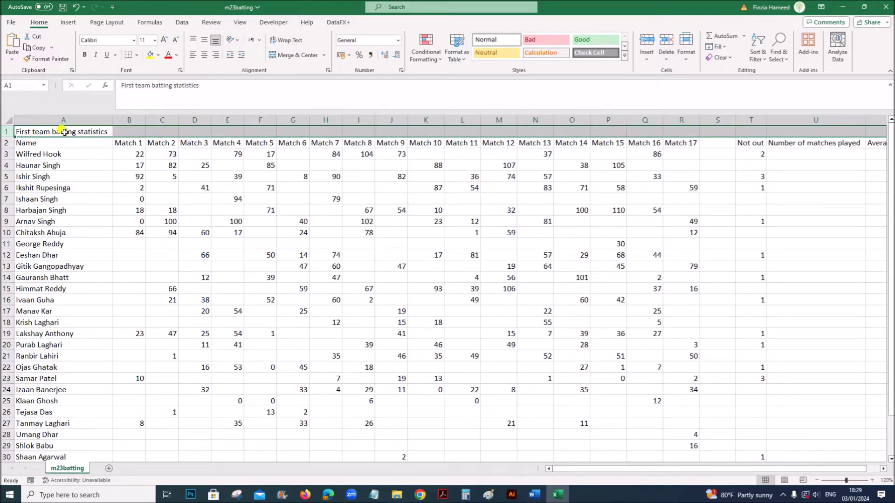
right_click(4, 131)
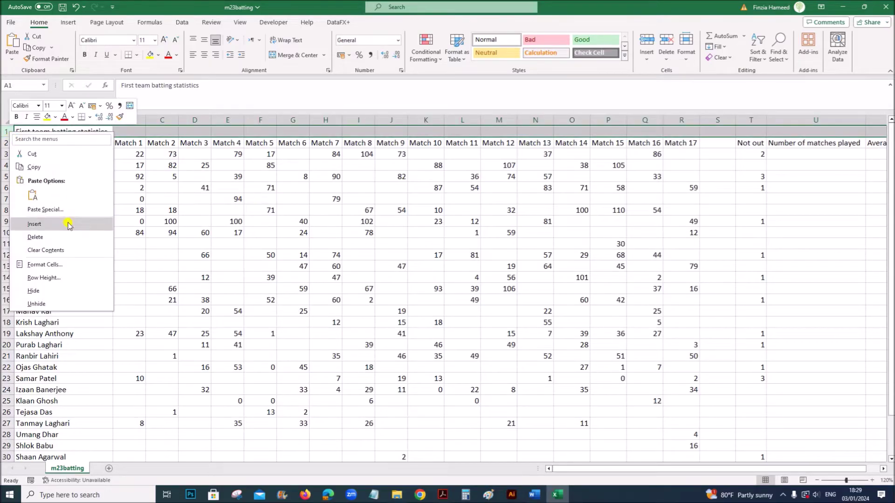
left_click(68, 226)
Step: Read the A1 to V1 merge instruction in the exam paper, copy the text Tawara Cricket Club and return to Excel
left_click(442, 495)
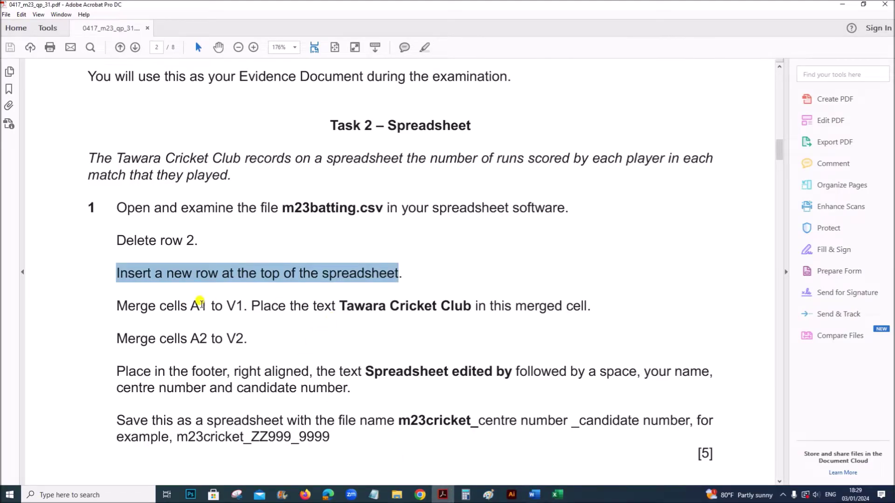
left_click_drag(341, 302, 447, 299)
key("ctrl+c")
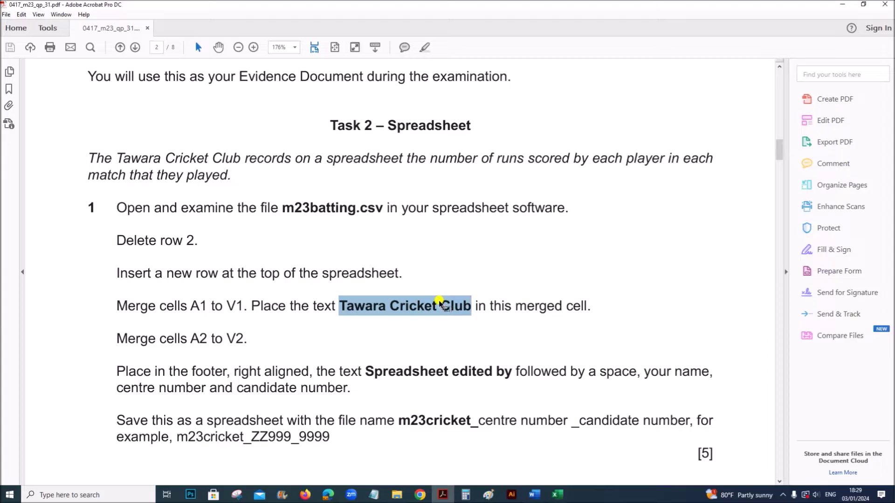
left_click(558, 495)
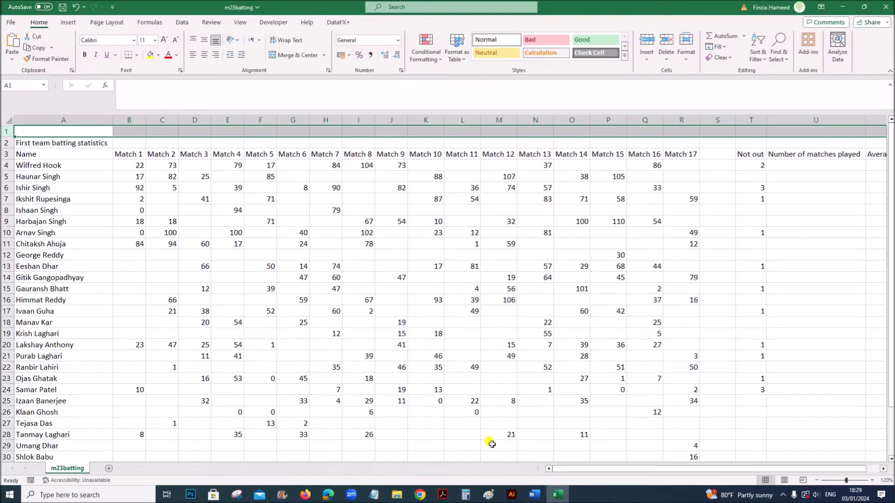
Step: Merge and center cells A1 to V1 in the m23batting sheet
left_click_drag(93, 132, 869, 133)
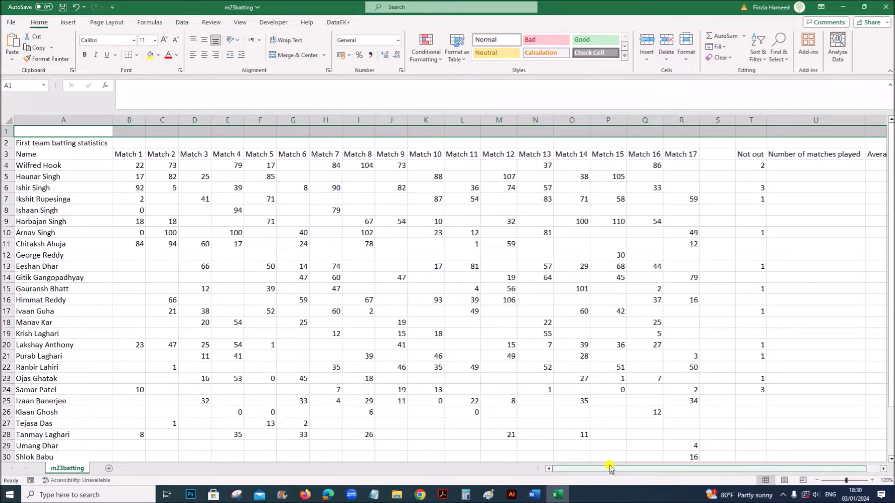
left_click_drag(610, 469, 632, 466)
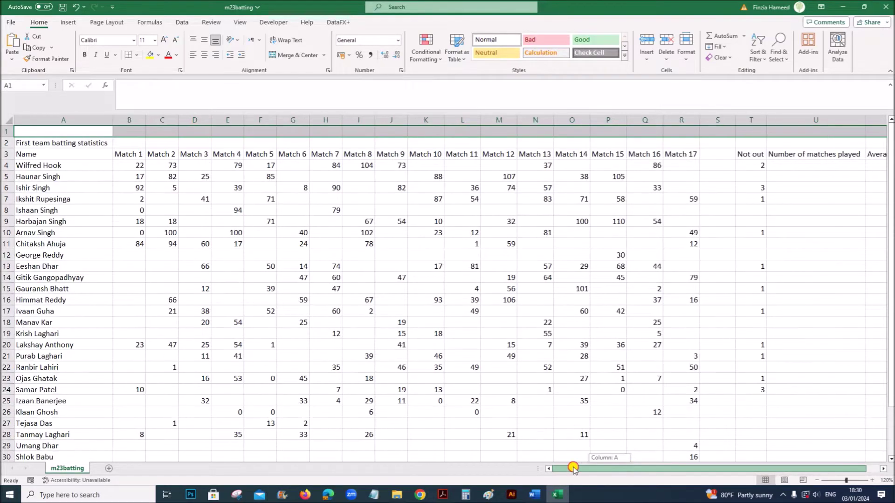
left_click(292, 56)
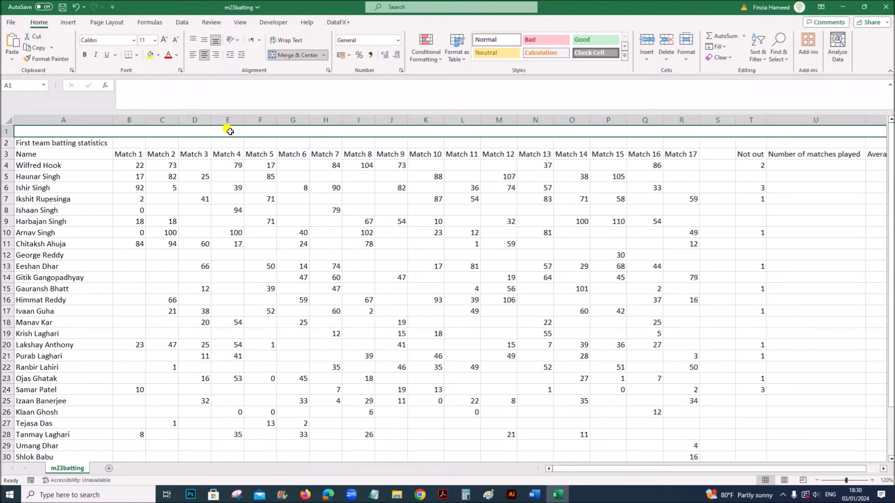
Step: Paste the copied text Tawara Cricket Club into the merged cell in row 1
key("ctrl+v")
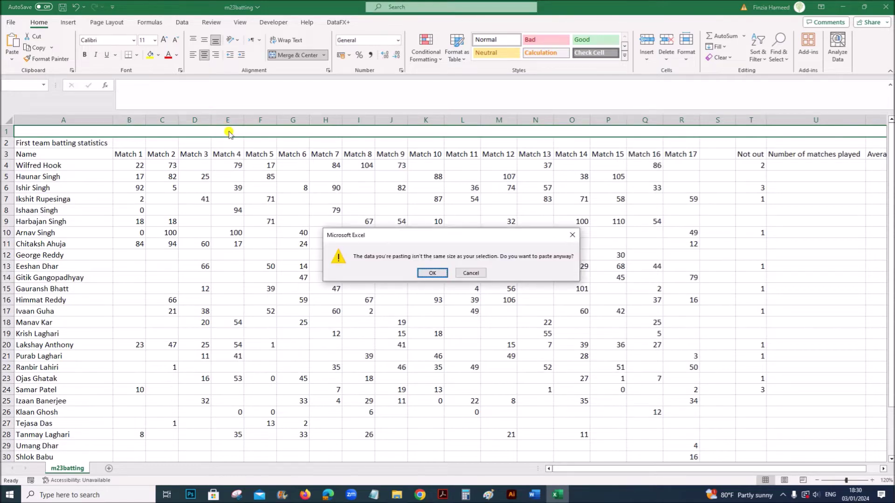
left_click(432, 274)
left_click(450, 273)
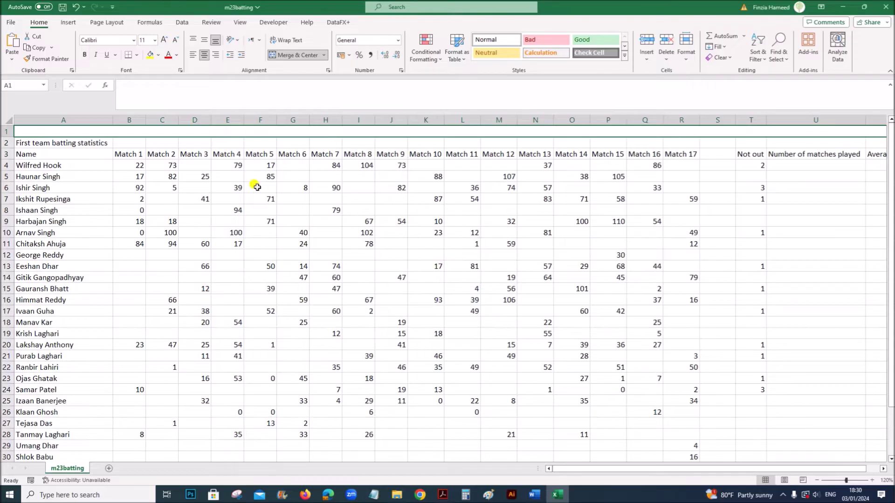
double_click(219, 131)
key("ctrl+v")
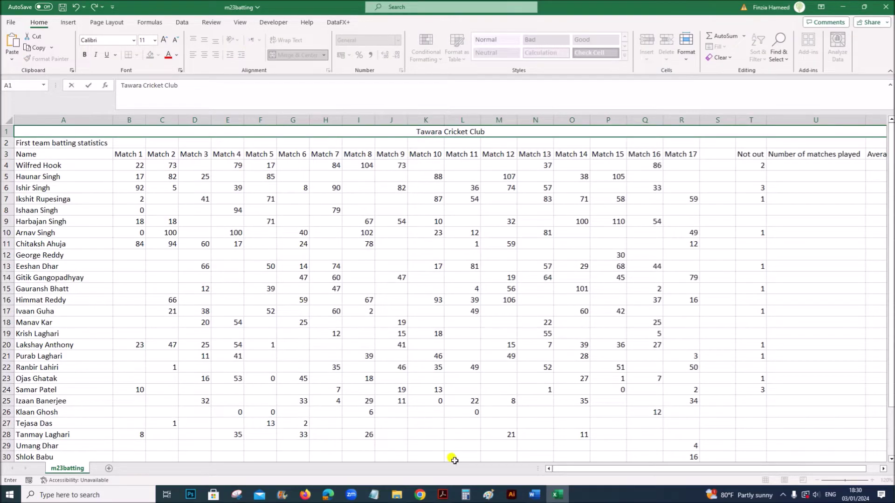
Step: Check the next merge instruction in the exam paper, then merge and center cells A2 to V2 in the Excel sheet
left_click(443, 494)
scroll(380, 400, "down", 1)
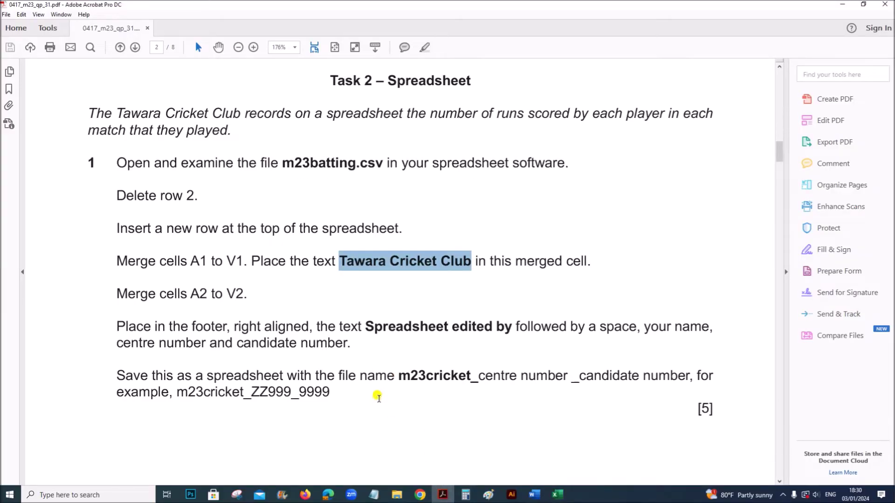
left_click(262, 337)
left_click_drag(194, 292, 244, 294)
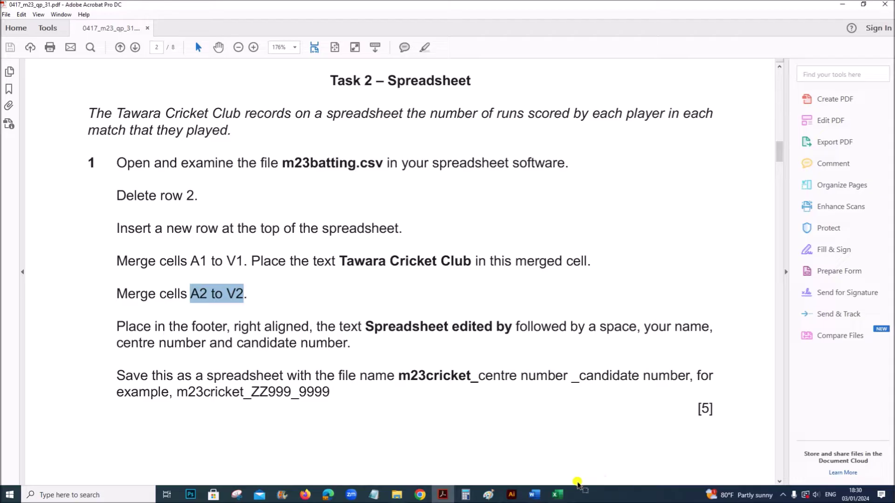
left_click(557, 497)
left_click_drag(81, 145, 871, 142)
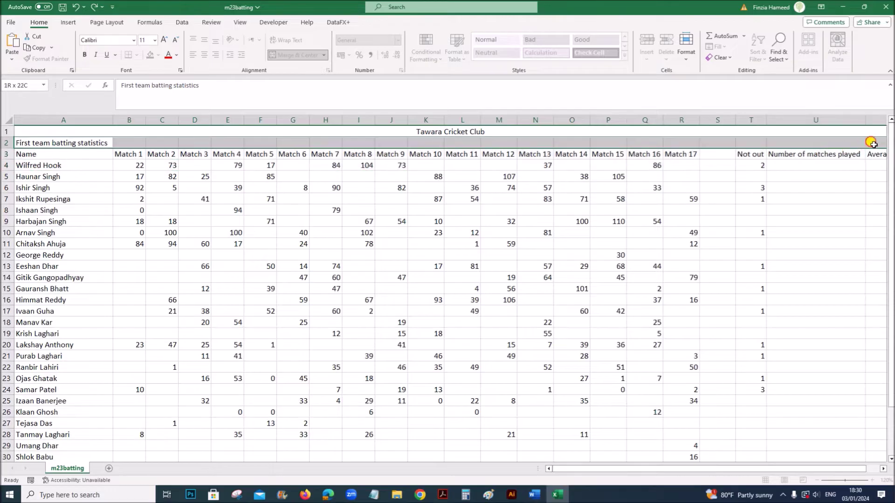
left_click(308, 55)
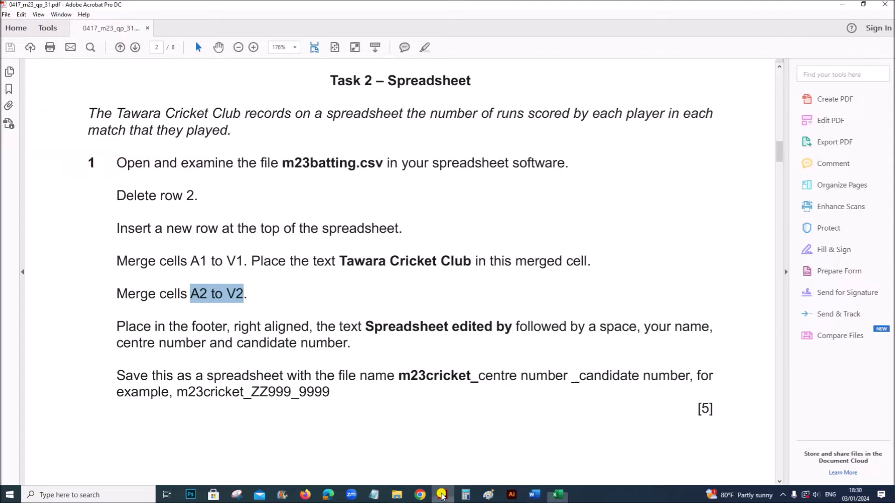
Step: Check the footer alignment in the exam paper and open the right-aligned footer section of the m23batting sheet for editing
left_click(443, 495)
scroll(362, 403, "down", 2)
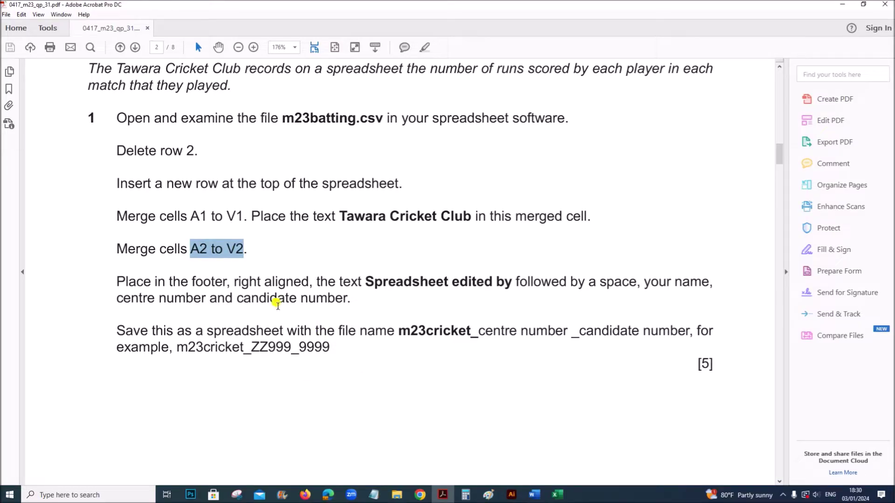
left_click_drag(232, 279, 309, 282)
left_click(558, 494)
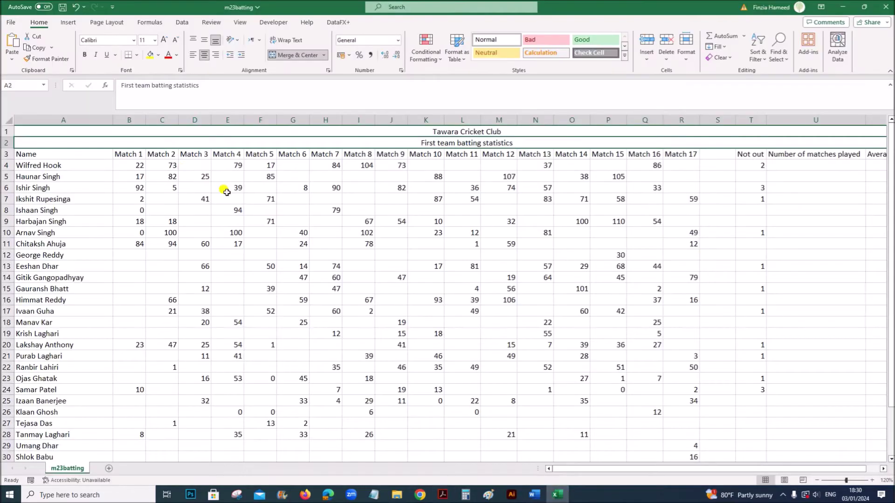
left_click(162, 222)
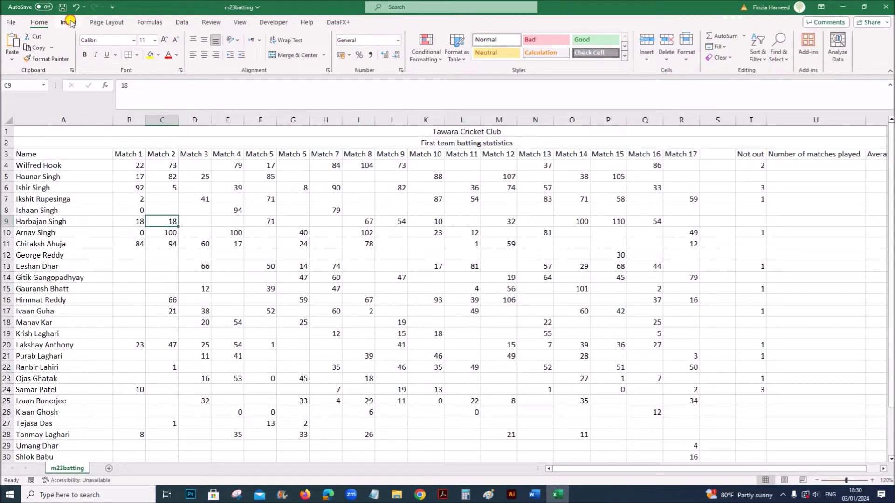
left_click(69, 22)
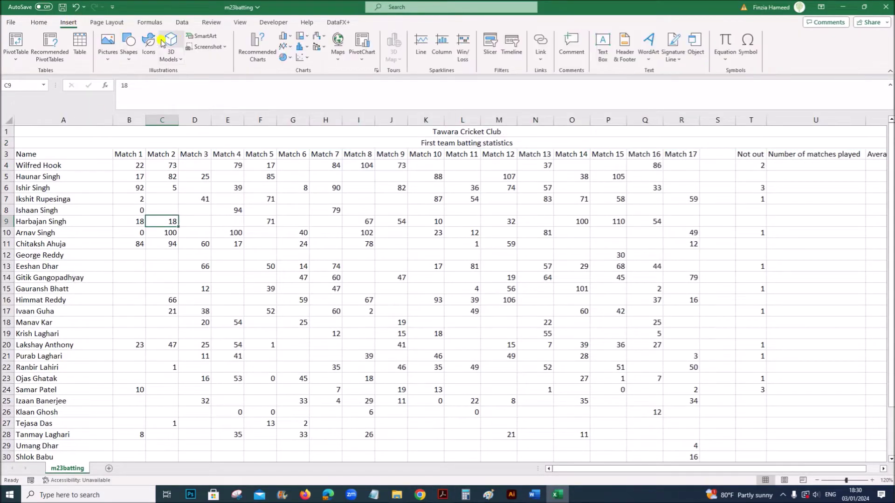
left_click(624, 53)
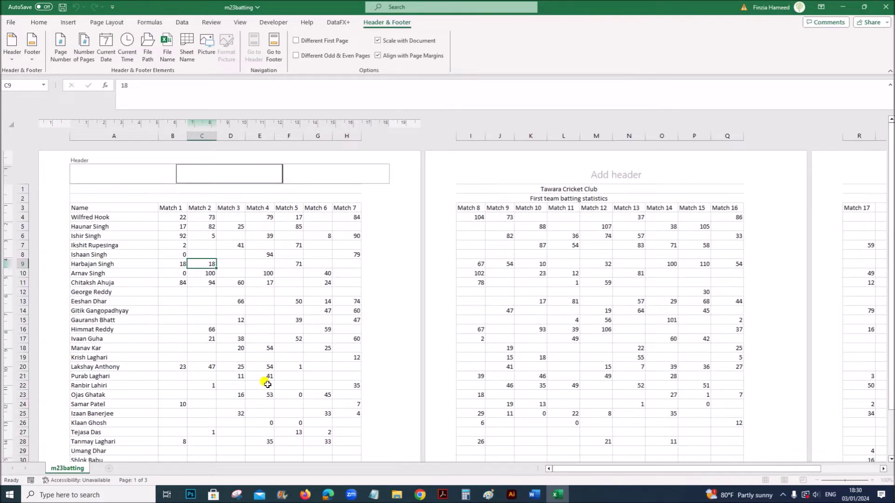
left_click(247, 395)
scroll(243, 387, "down", 9)
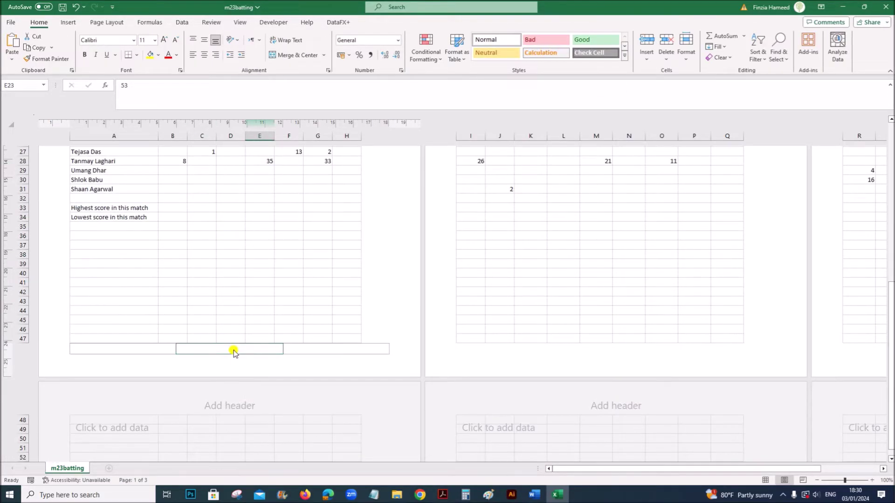
left_click(233, 352)
left_click(330, 358)
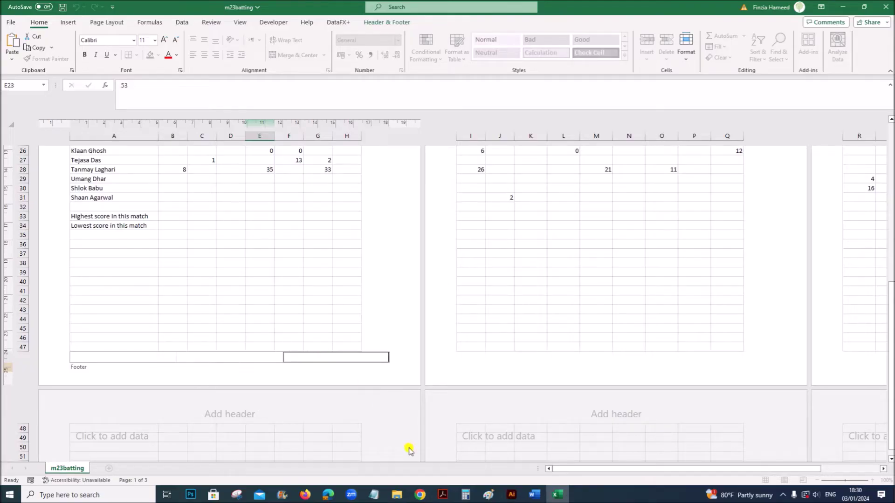
Step: Check the required footer wording in the exam paper and enter Spreadsheet edited by in the right footer section
left_click(440, 496)
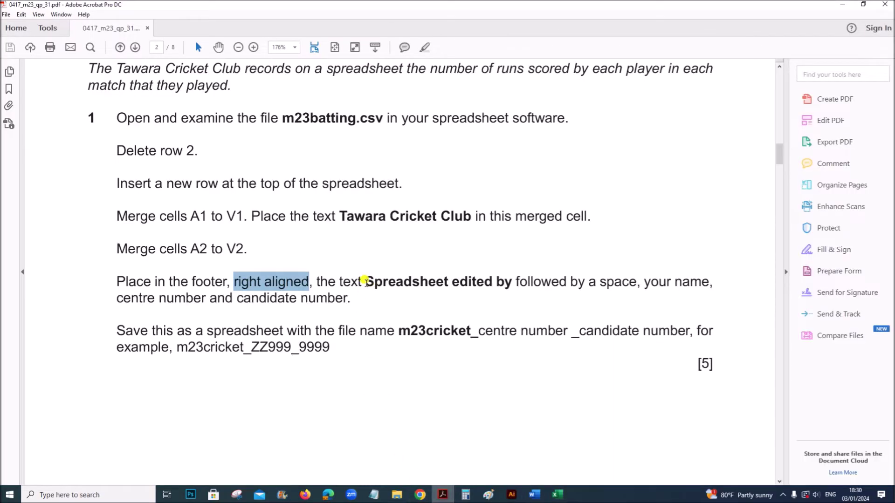
left_click_drag(366, 281, 512, 285)
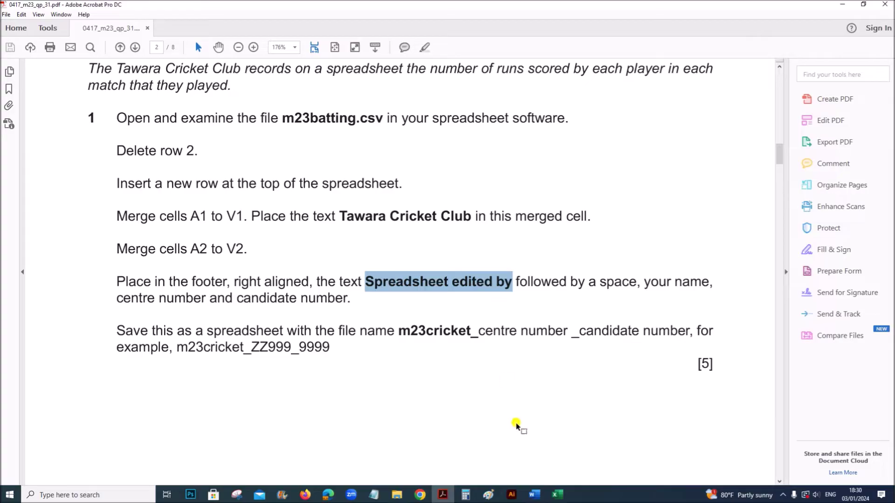
left_click(558, 494)
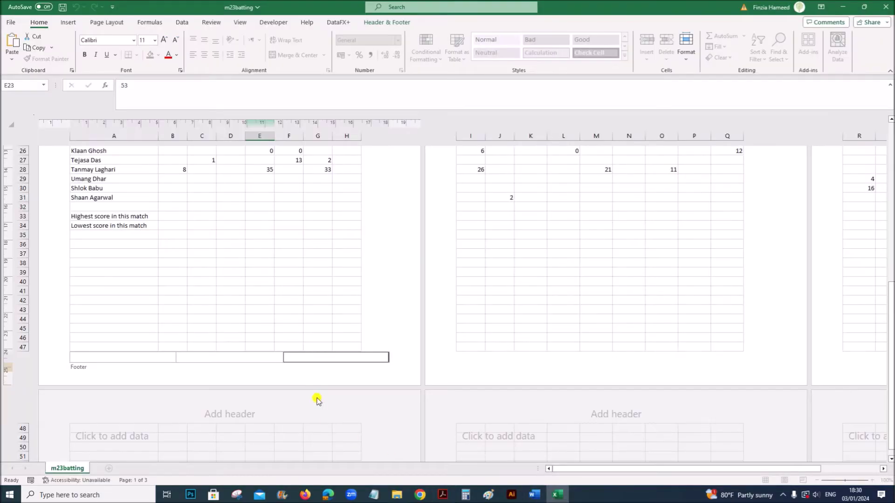
left_click(307, 358)
type("Spreadsheet edited by")
Step: Recheck the exam paper and complete the right footer with a space, Name, centre number ZZ123 and the candidate number, separated by commas
left_click(443, 494)
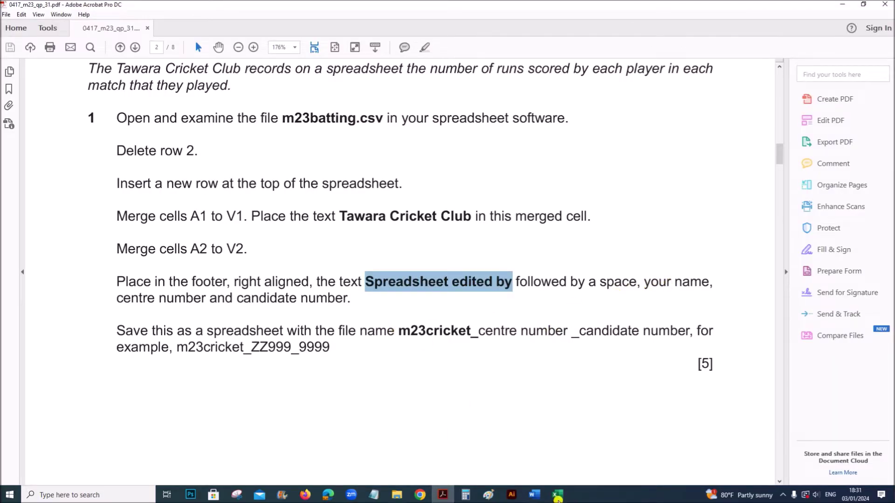
left_click(564, 497)
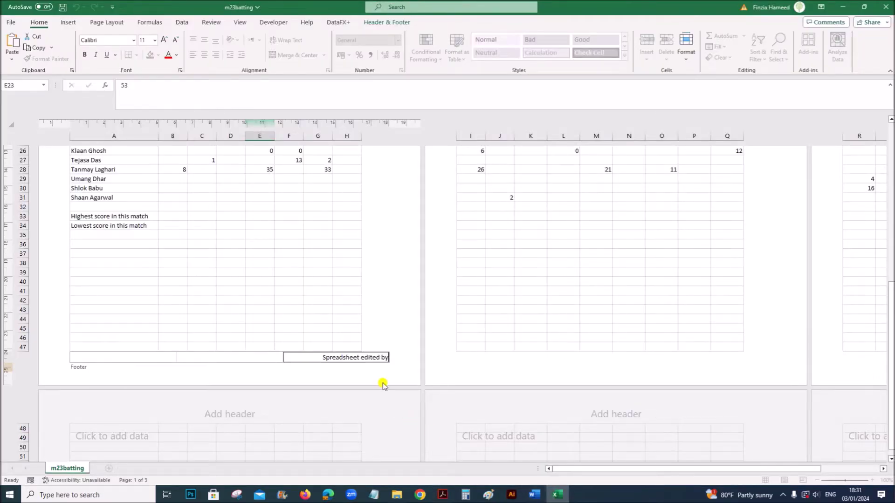
type("Name,ZZ")
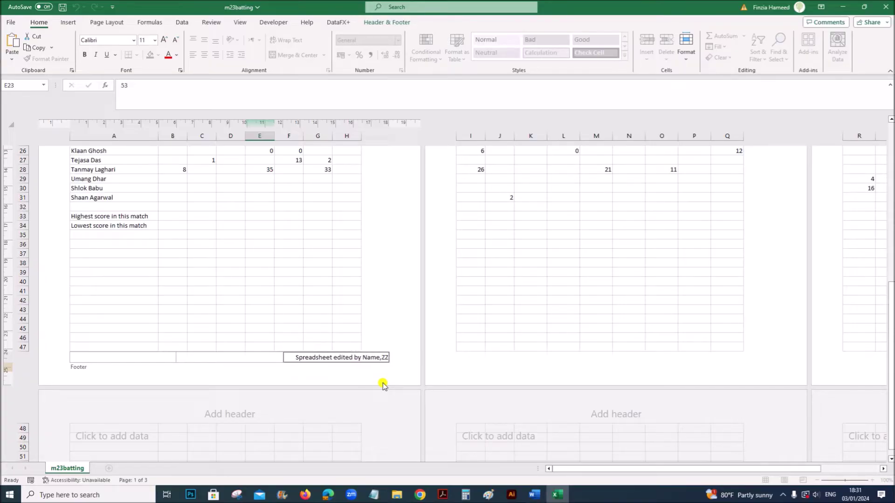
type("123,1234")
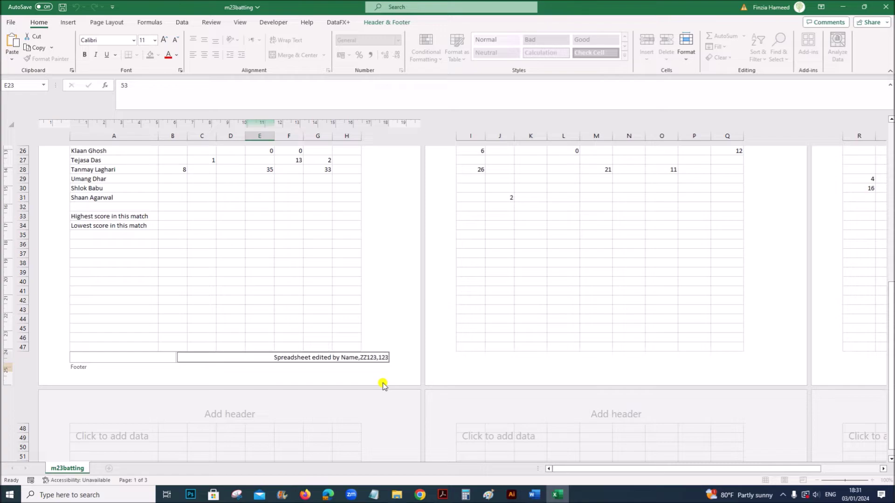
left_click(334, 251)
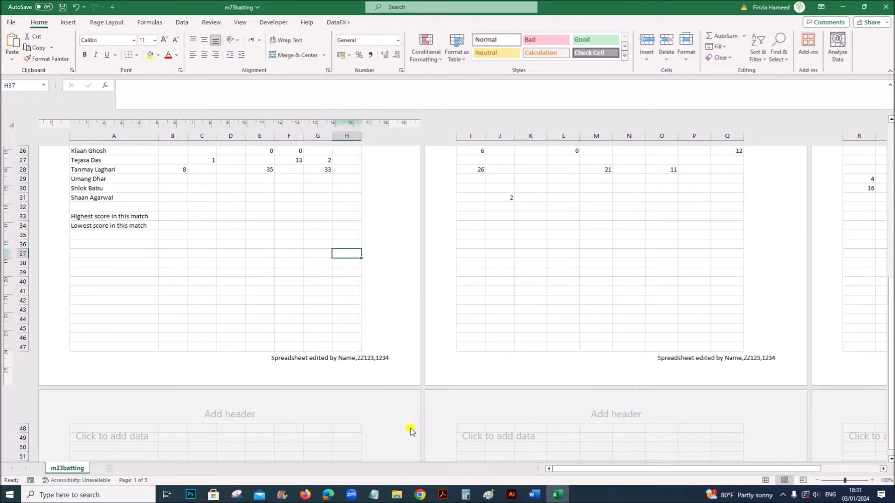
Step: Check the required file name in the exam paper, then return the m23batting sheet in Excel to Normal view
left_click(442, 495)
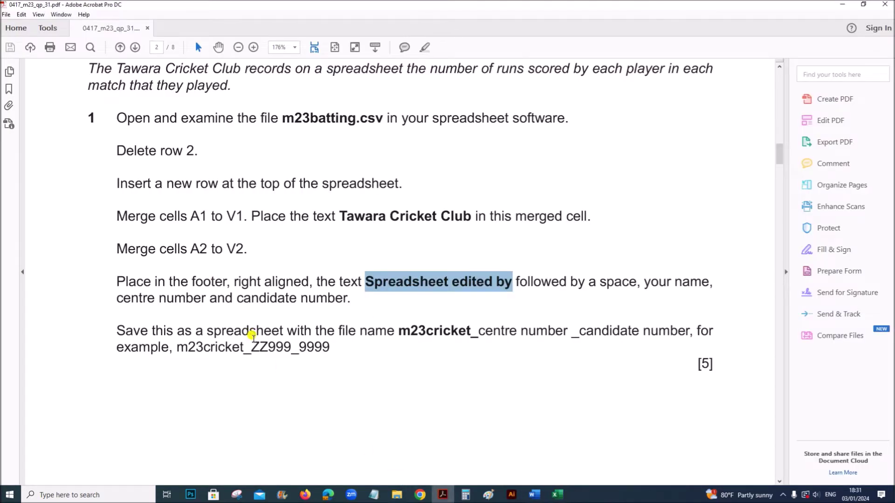
left_click_drag(395, 329, 473, 333)
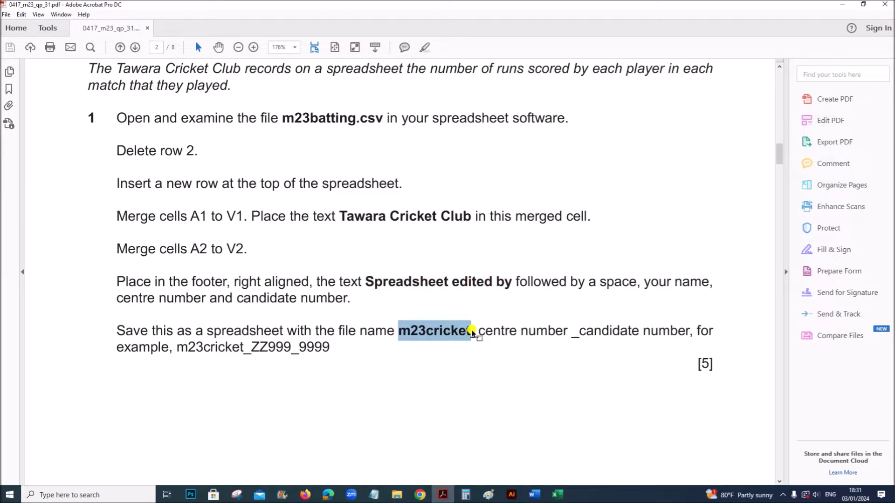
left_click(558, 495)
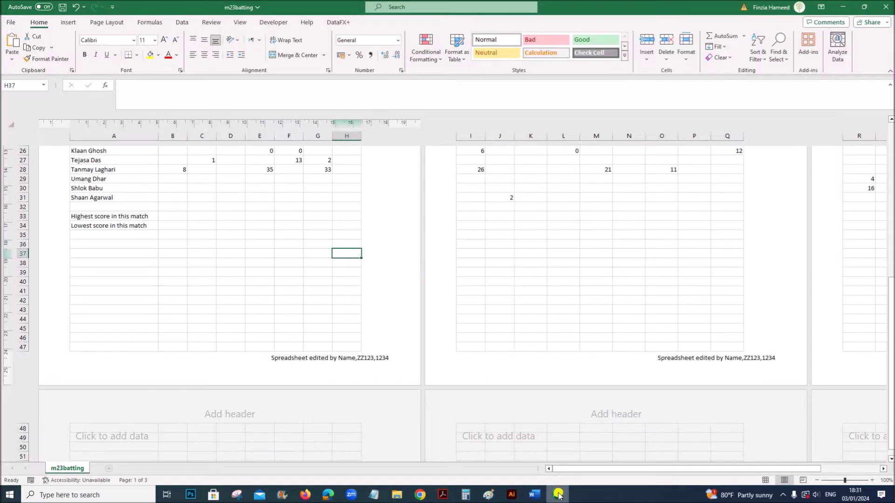
left_click(248, 253)
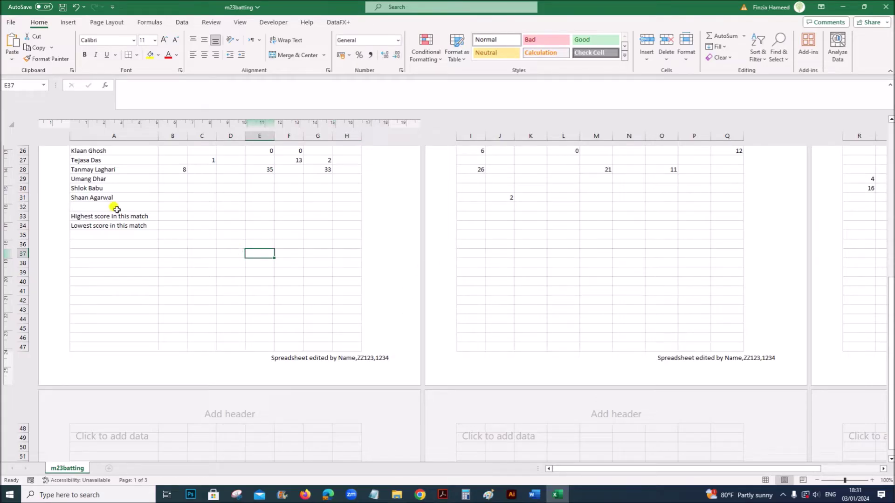
left_click(240, 22)
left_click(127, 52)
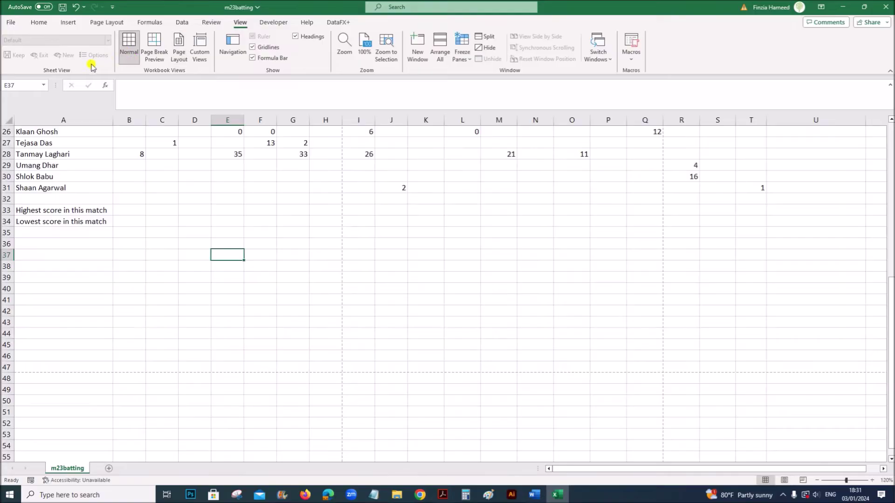
Step: Save the spreadsheet in the March 2023 P3 folder as an Excel Workbook named m23cricket_ZZ123_ followed by the candidate number
left_click(11, 23)
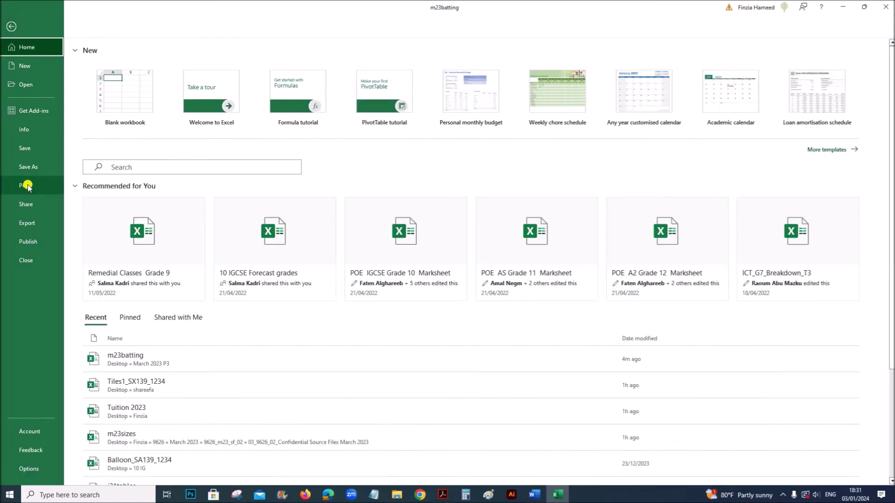
left_click(42, 169)
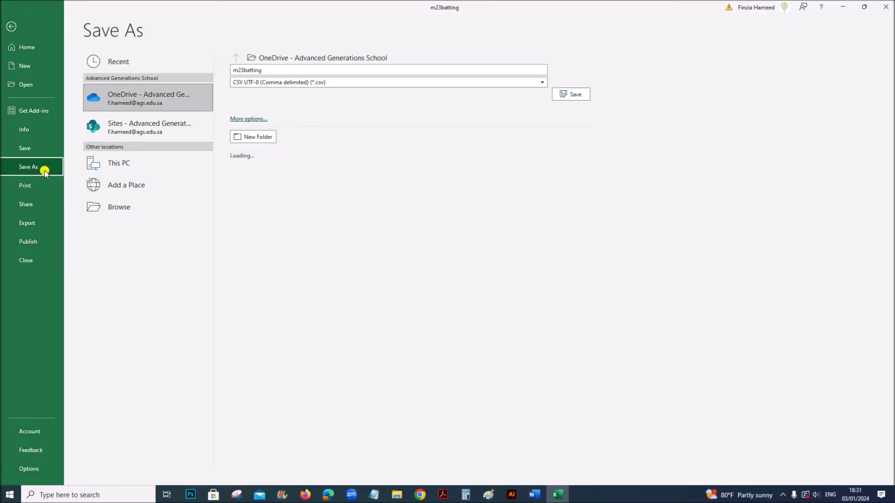
left_click(112, 208)
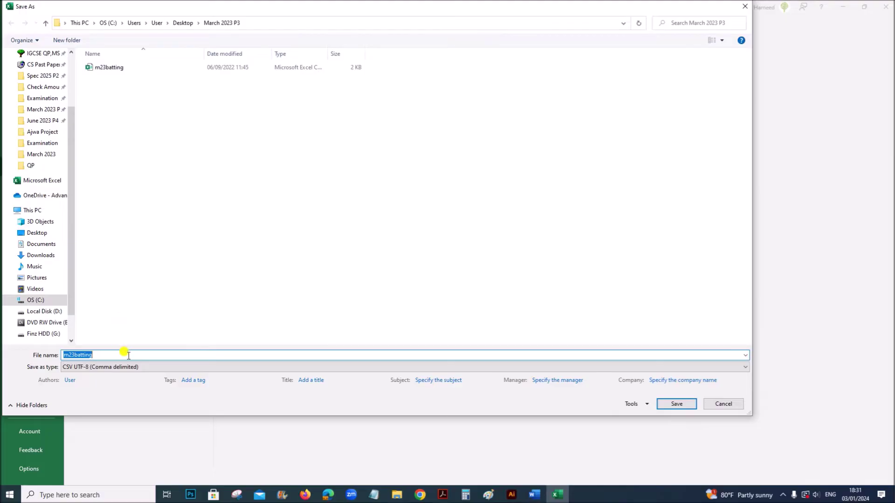
type("m23cricket_ZZ123_1234")
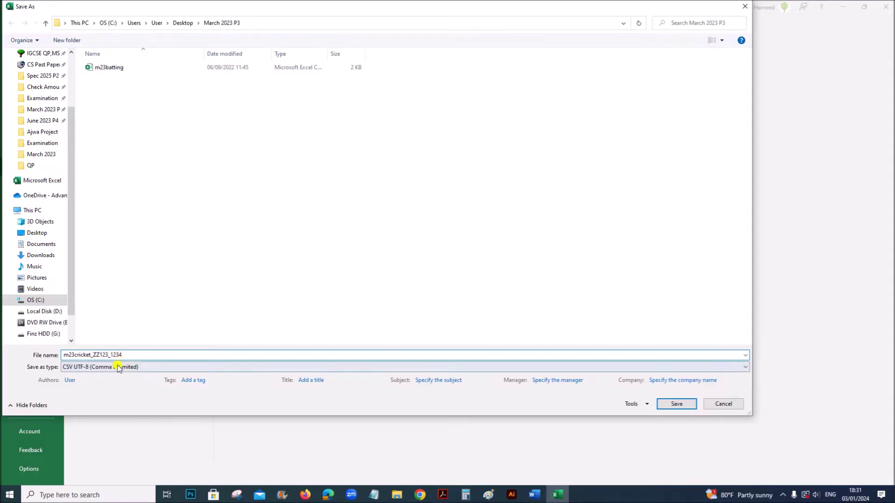
left_click(118, 368)
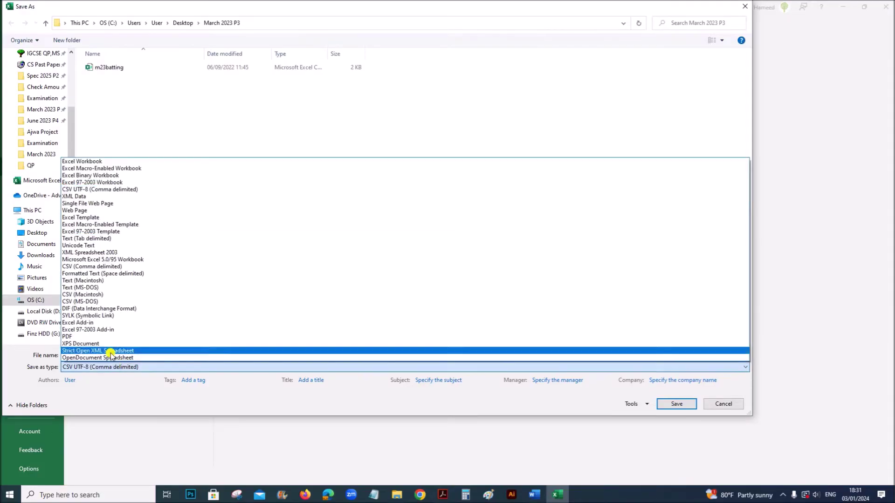
left_click(85, 161)
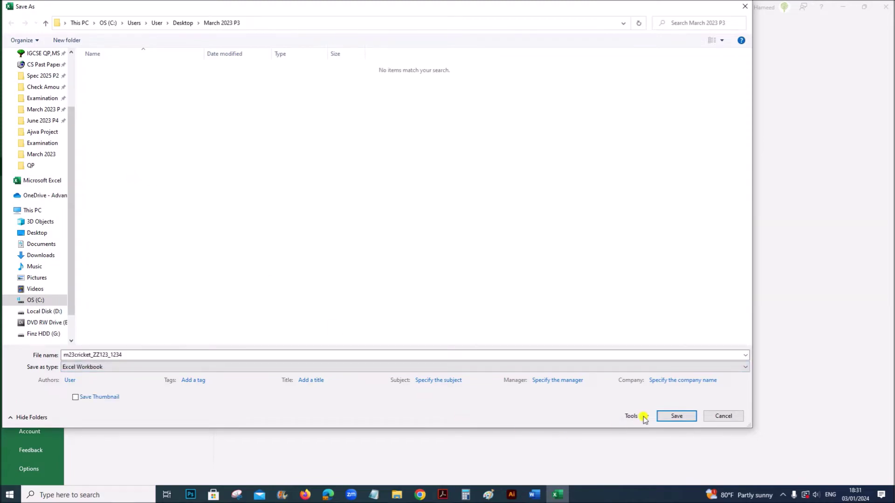
left_click(671, 416)
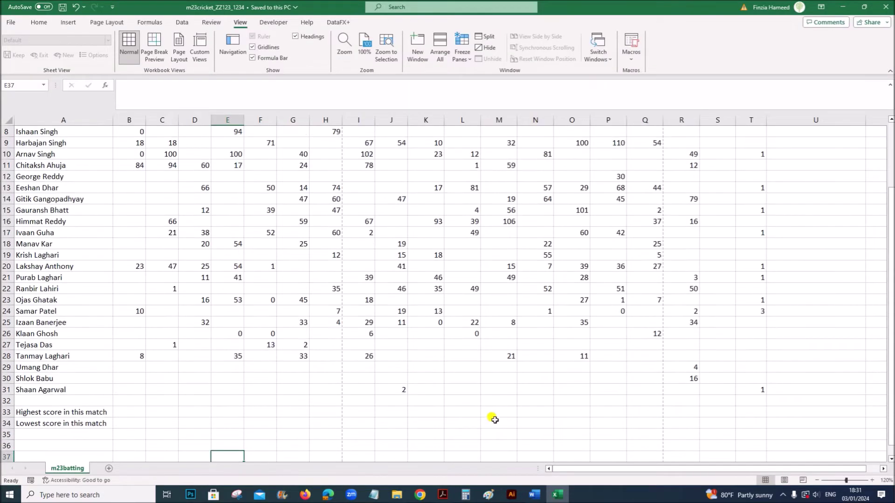
Step: Check the row 1 formatting in question 2 of the exam paper, then set the Tawara Cricket Club title in Excel to 36 point
scroll(494, 419, "up", 3)
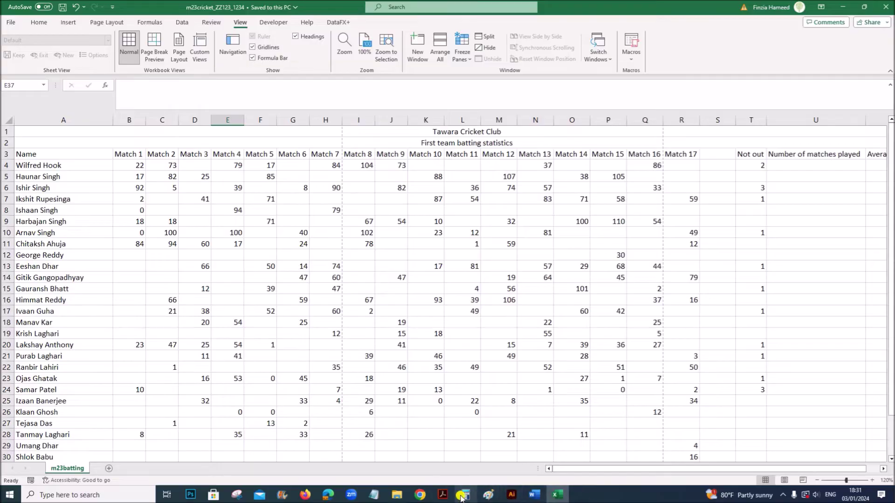
left_click(443, 495)
scroll(434, 419, "down", 10)
scroll(434, 417, "down", 5)
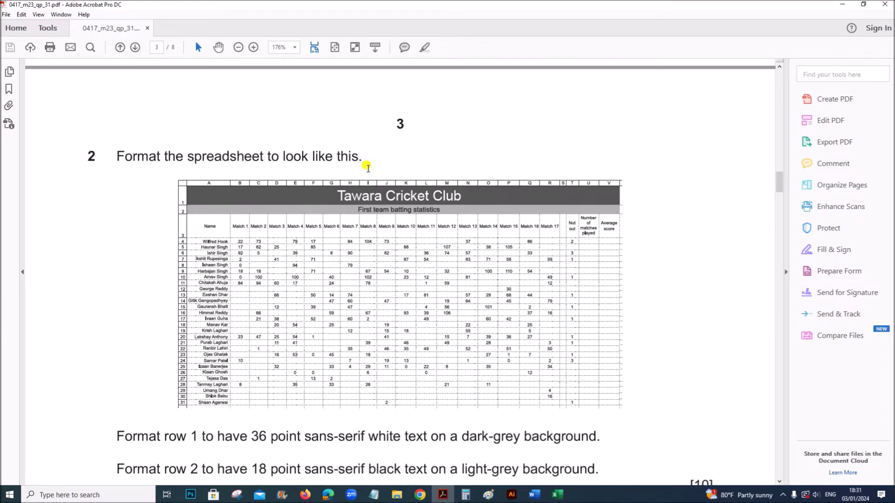
scroll(303, 378, "down", 2)
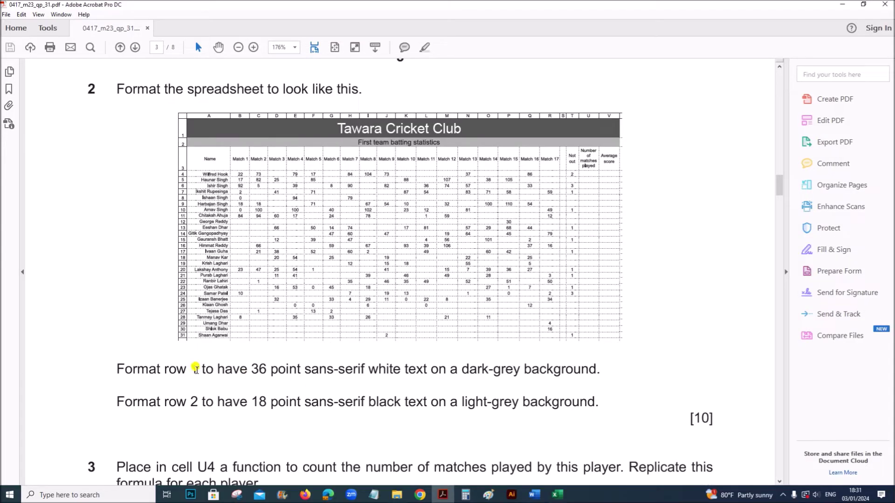
left_click_drag(254, 369, 597, 373)
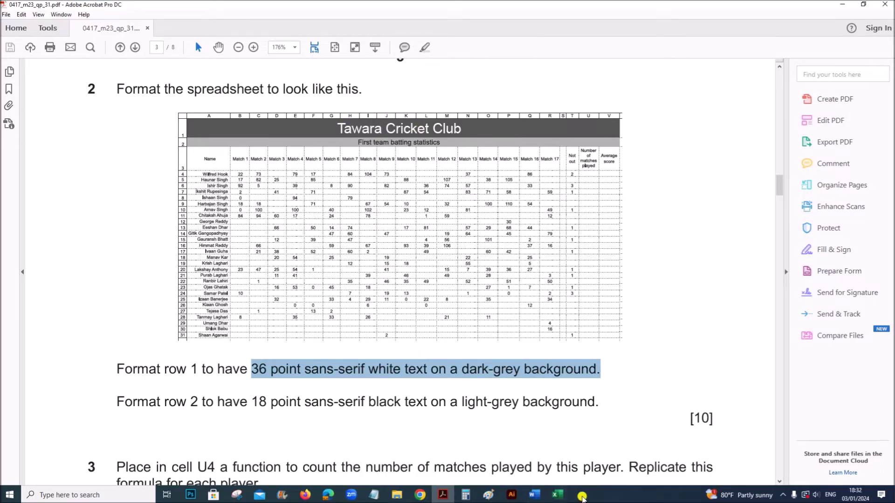
left_click(557, 495)
left_click(423, 132)
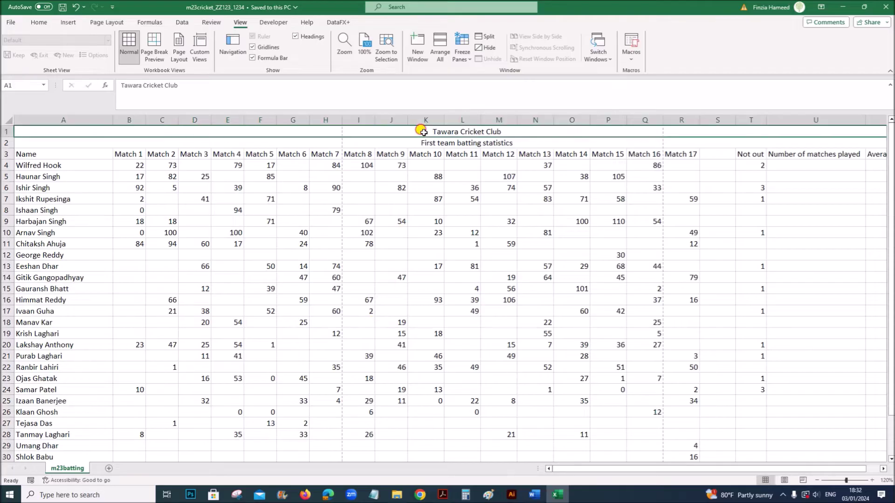
left_click(38, 22)
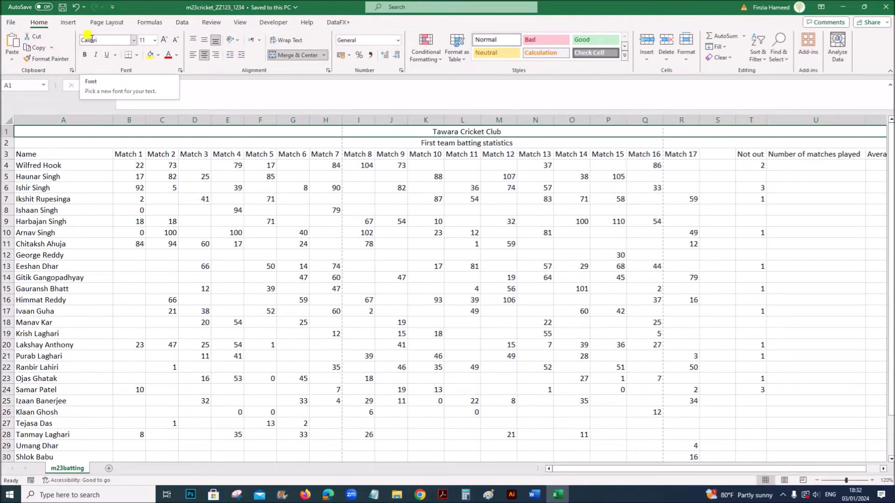
left_click(155, 40)
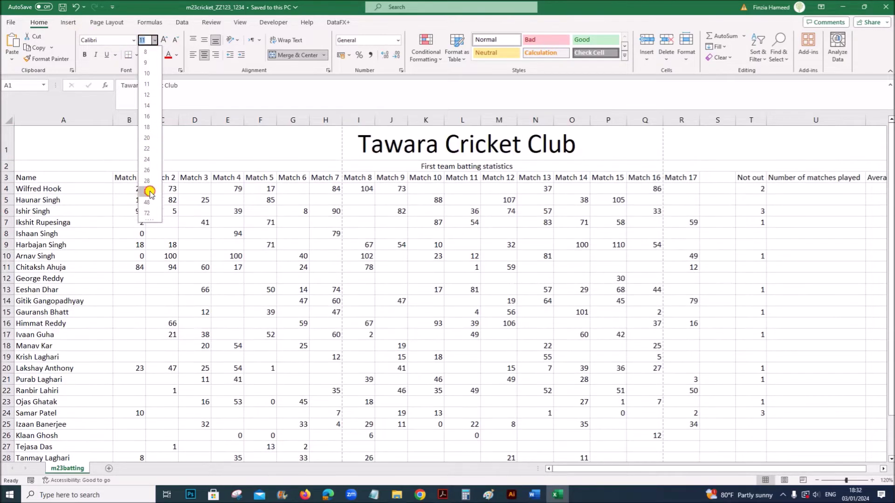
left_click(148, 191)
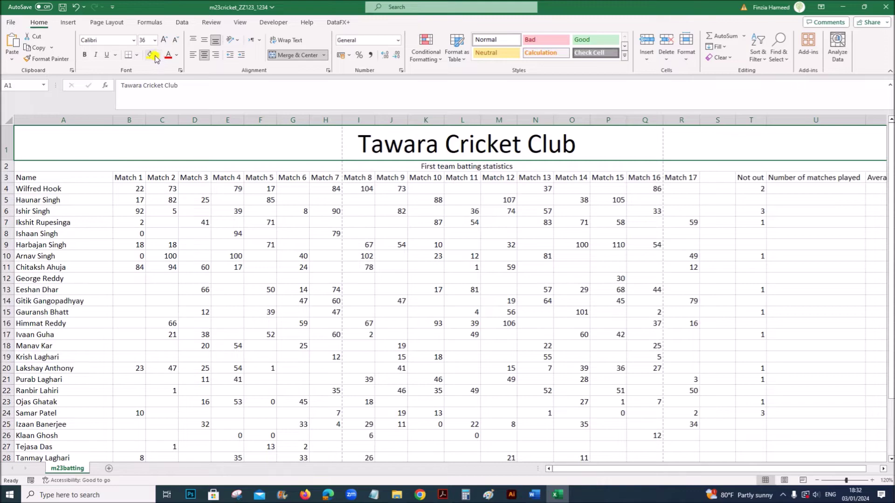
Step: Format row 1 with white text on a dark-grey fill and give row 2 a light-grey fill
left_click(177, 55)
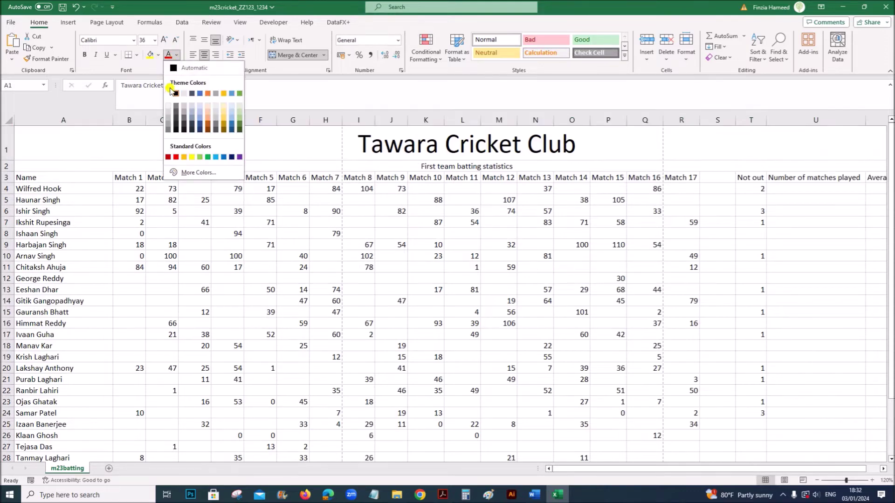
left_click(170, 93)
left_click(159, 56)
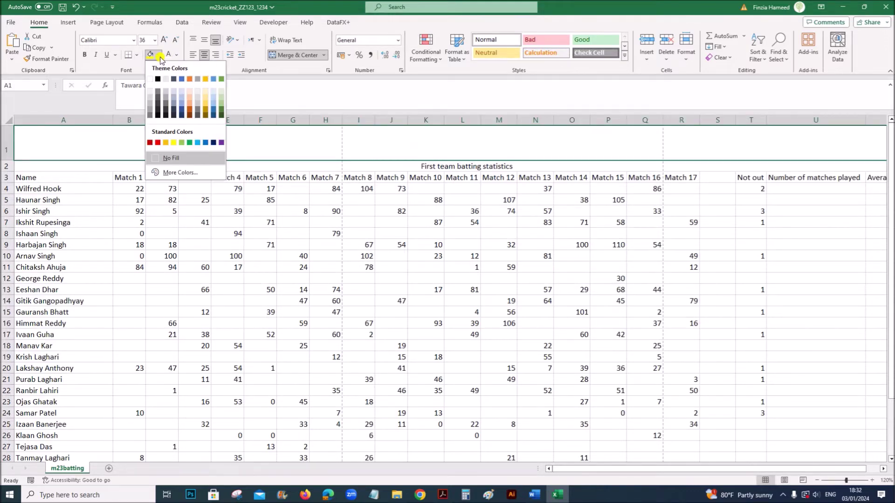
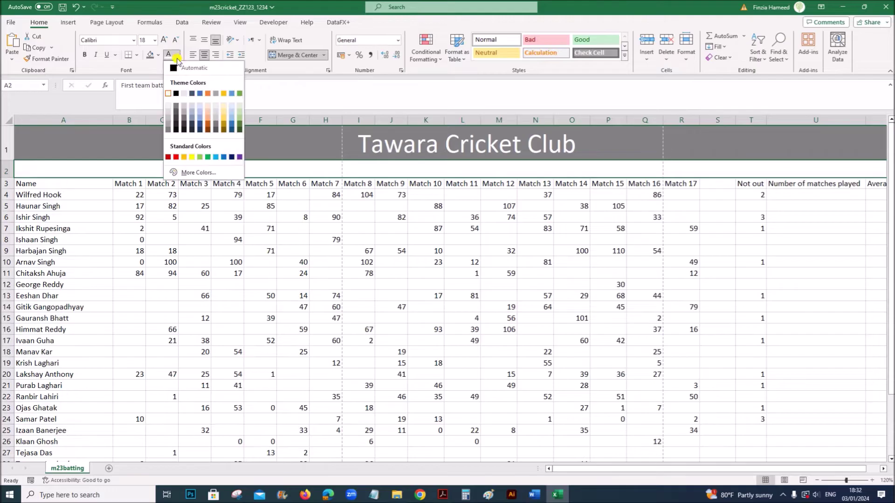
left_click(158, 55)
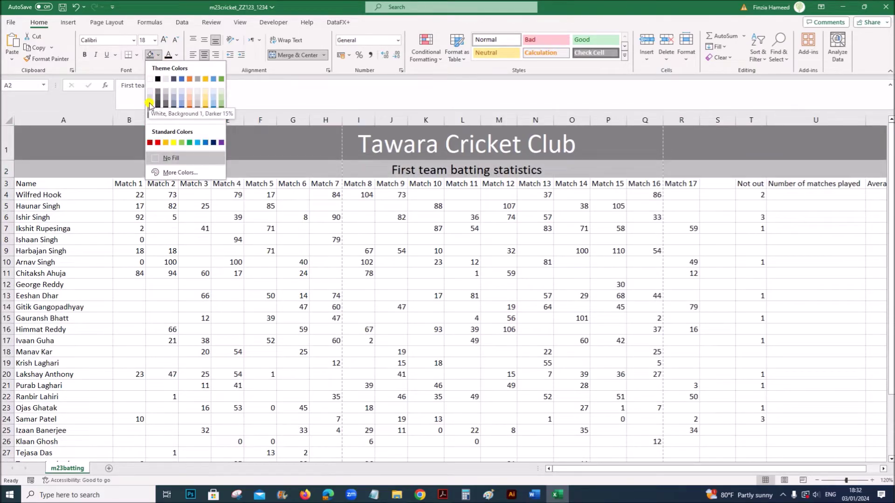
left_click(150, 104)
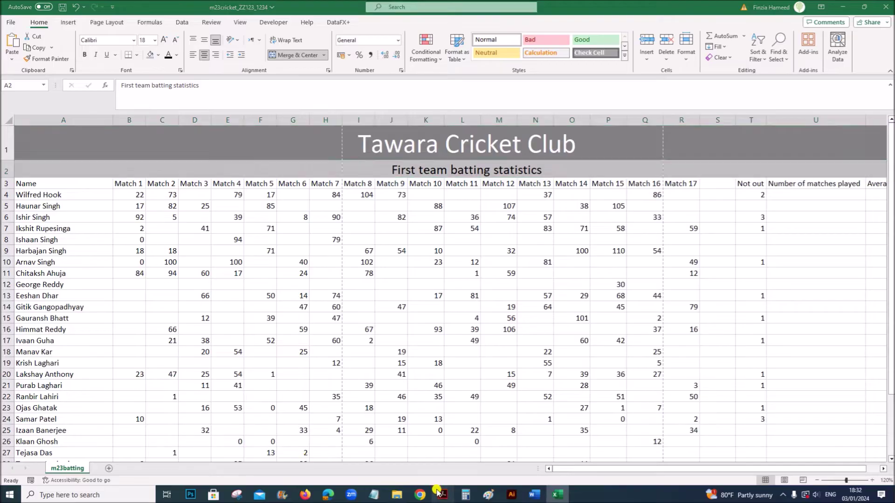
Step: Compare with the sample layout in the exam paper, then center the row 3 headings A3 to V3 horizontally and vertically in Excel
left_click(443, 495)
scroll(333, 304, "down", 1)
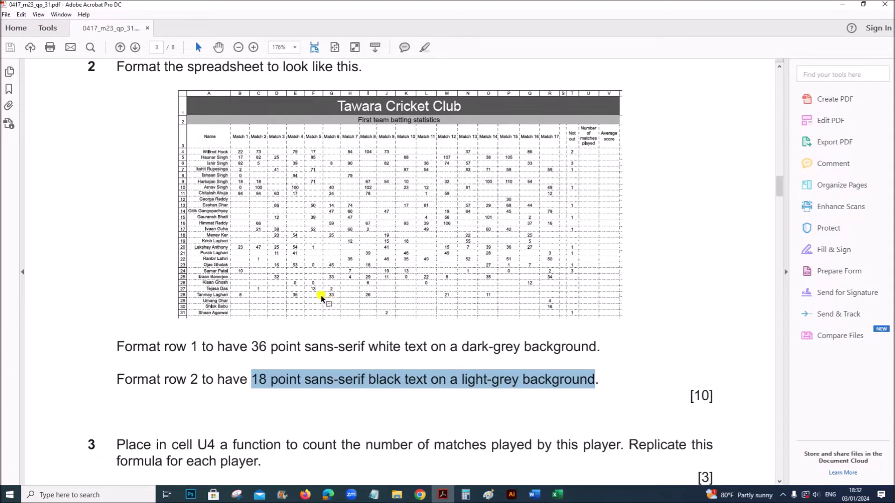
scroll(314, 294, "down", 1)
scroll(313, 292, "up", 2)
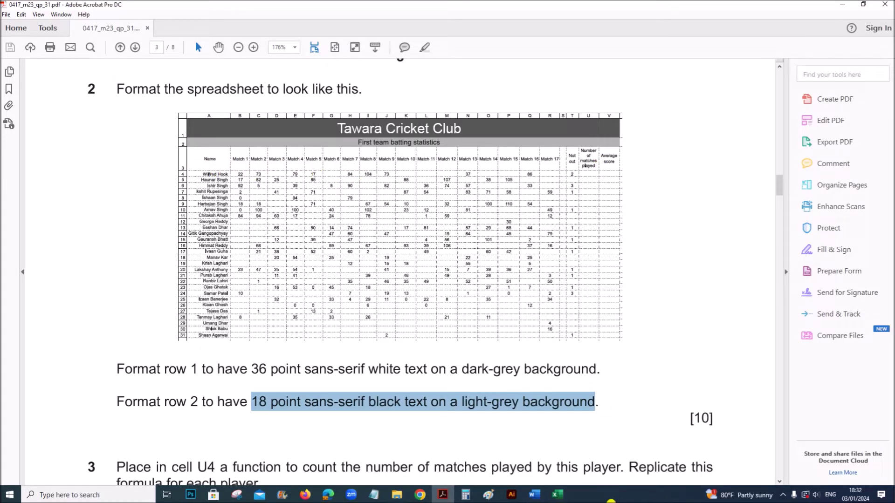
left_click(557, 494)
left_click_drag(87, 186, 880, 185)
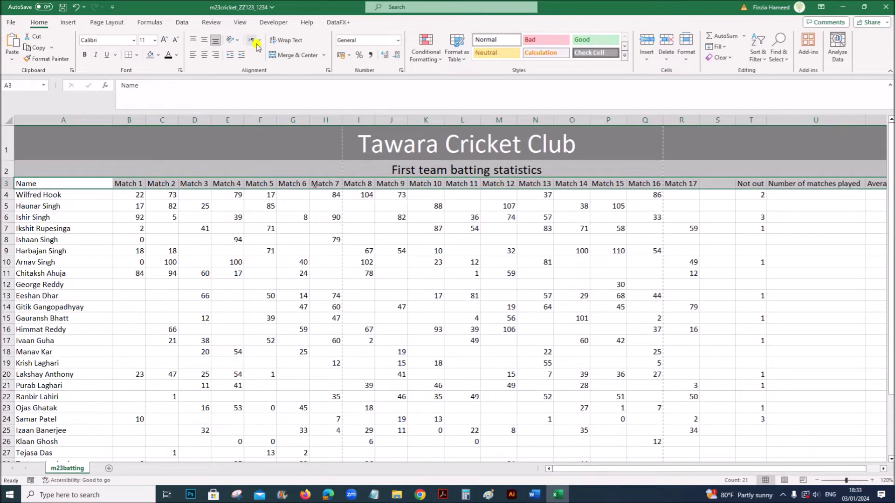
left_click(203, 52)
left_click(204, 41)
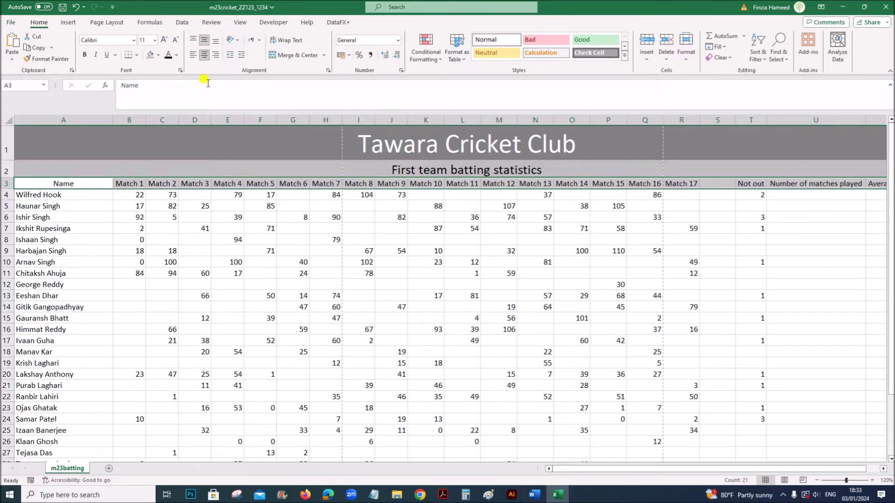
Step: Check the last headings in the exam paper's sample, then apply Wrap Text to cells T3 to V3 in the Excel sheet
left_click(442, 495)
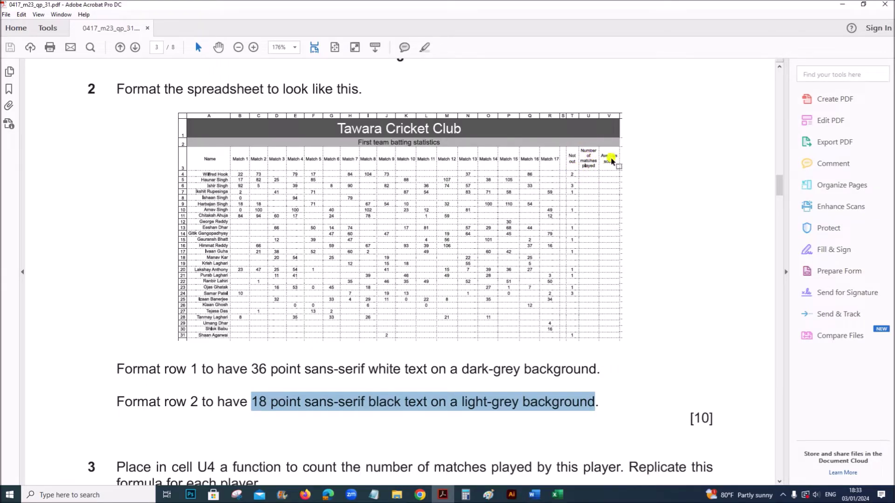
left_click(558, 495)
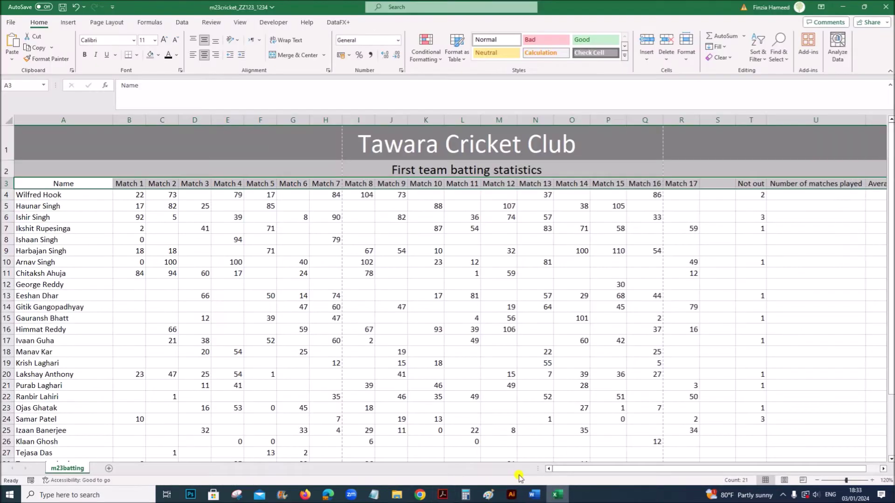
left_click_drag(577, 474, 623, 466)
left_click(715, 239)
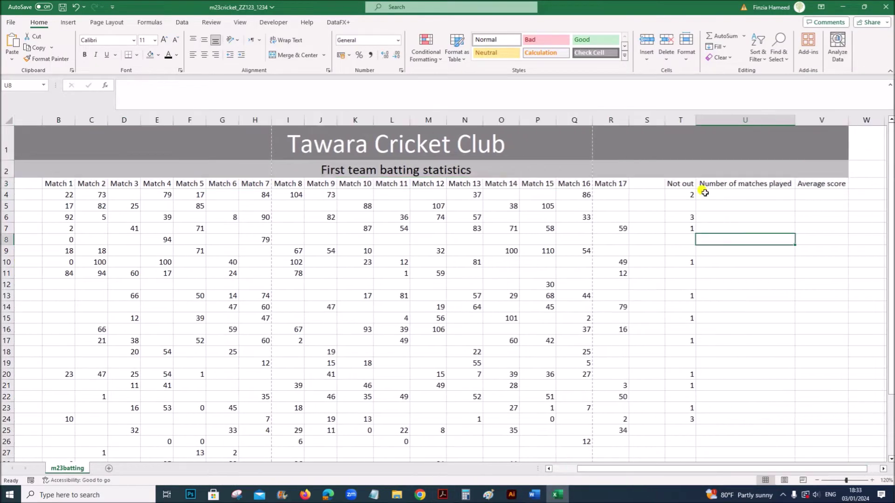
left_click_drag(693, 184, 809, 183)
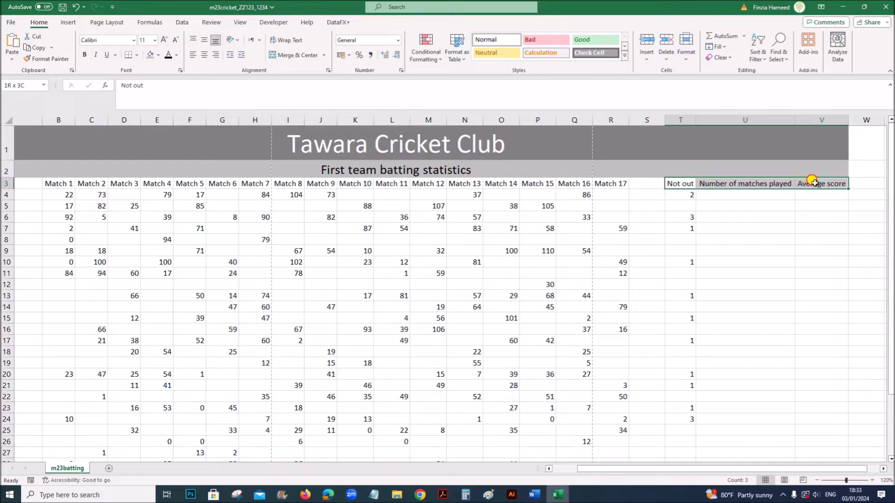
left_click(293, 43)
Step: Increase the height of row 3 and narrow column T so the Not out heading wraps onto two lines
left_click_drag(9, 188, 5, 209)
left_click(756, 204)
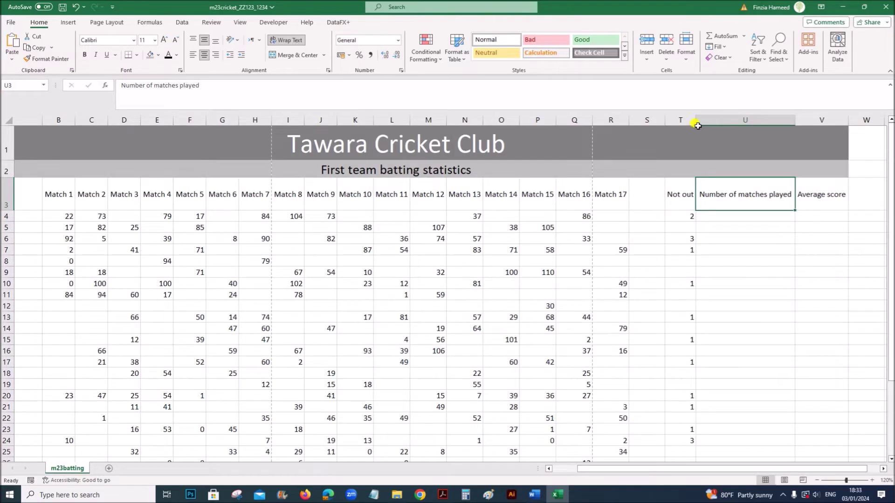
left_click_drag(696, 122, 688, 121)
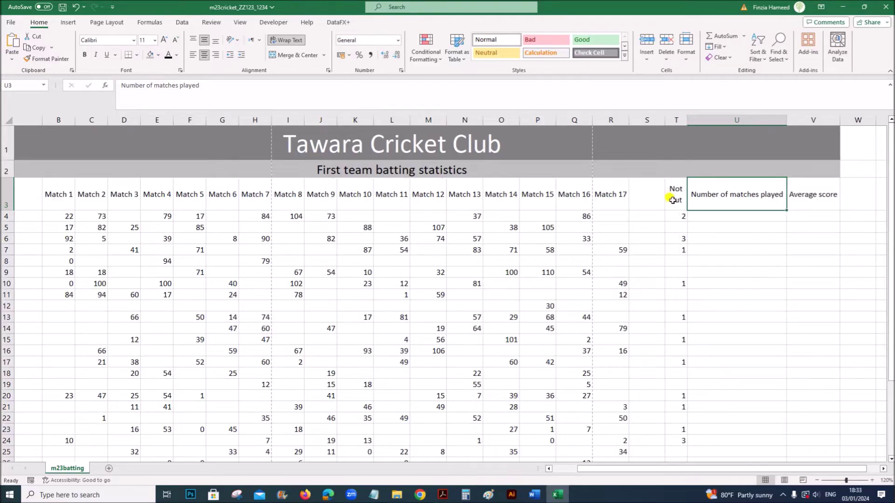
Step: Check the exam paper's sample, then narrow column U and increase row 3's height in Excel so Number of matches played wraps onto four lines
left_click_drag(788, 122, 737, 121)
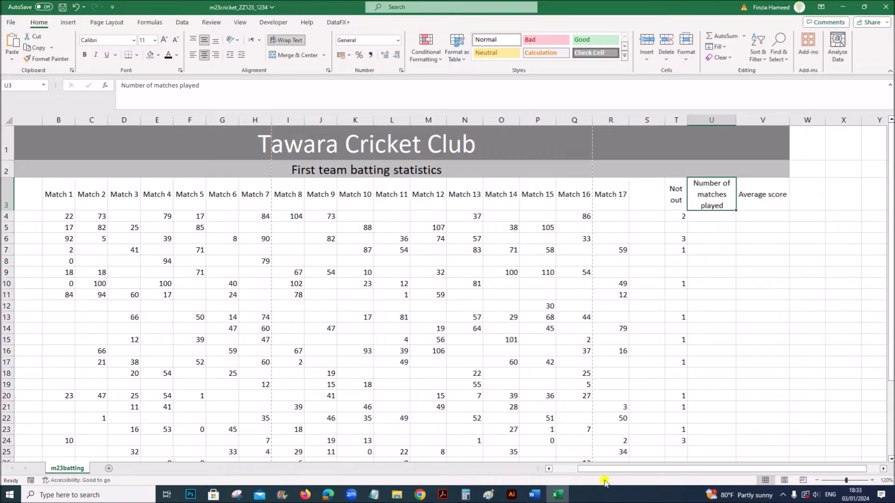
left_click(443, 495)
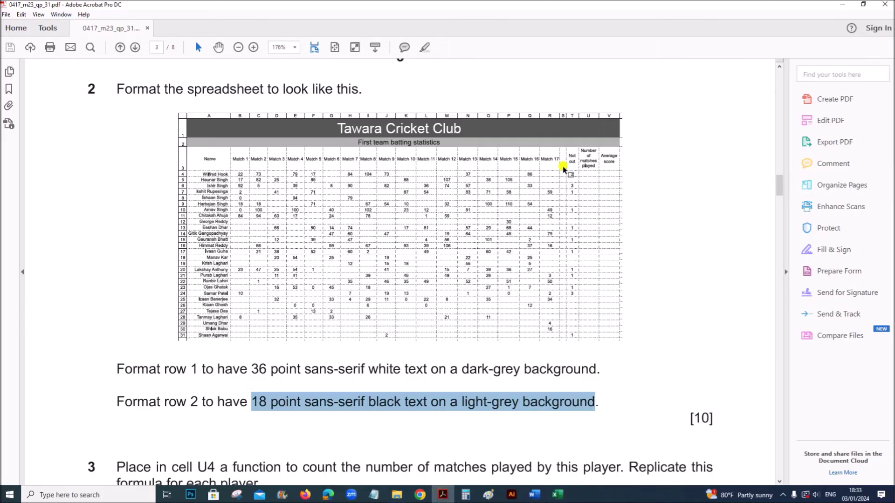
left_click(557, 494)
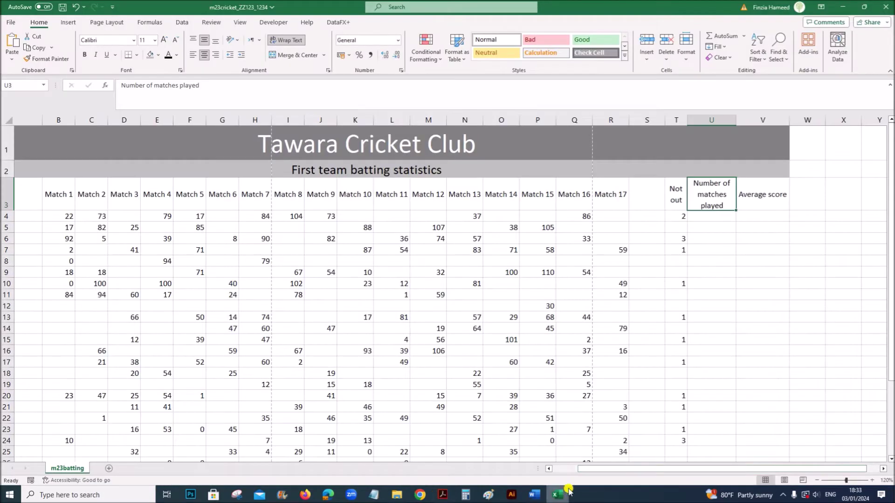
left_click(443, 495)
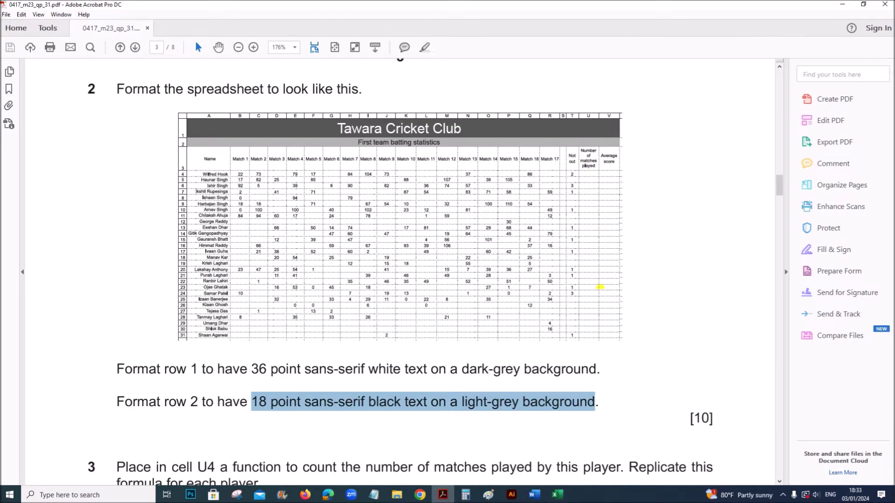
left_click(558, 494)
left_click_drag(736, 120, 723, 121)
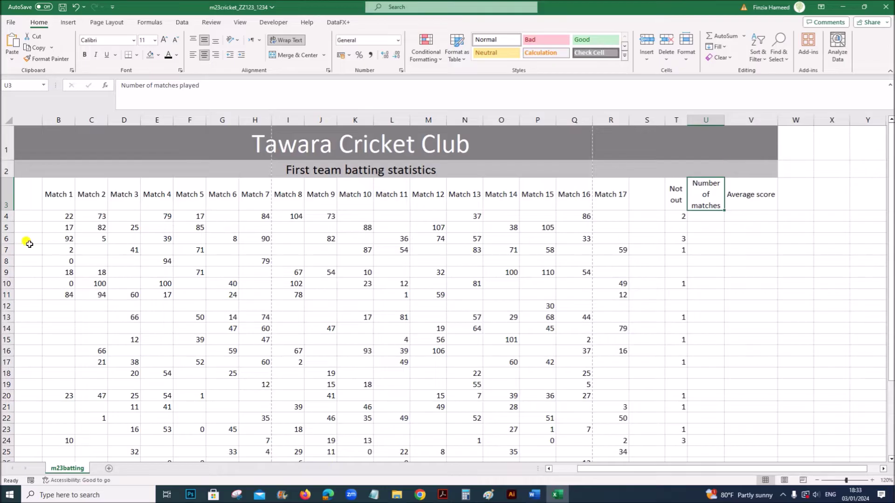
left_click_drag(7, 210, 7, 219)
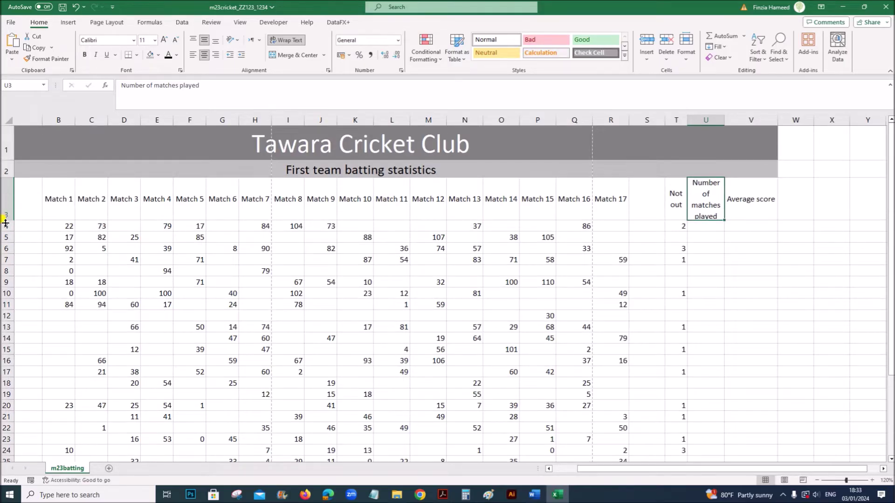
left_click_drag(5, 221, 5, 225)
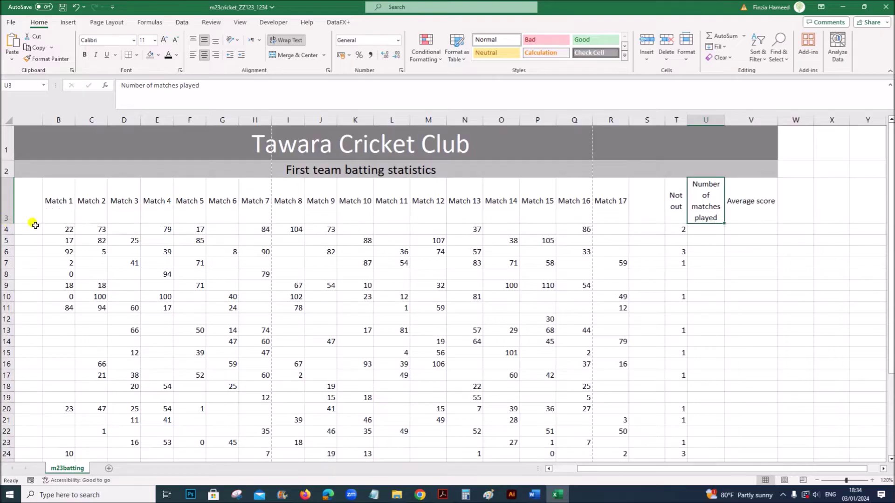
Step: Narrow column V so the Average score heading wraps onto two lines
left_click(735, 202)
left_click_drag(778, 120, 755, 120)
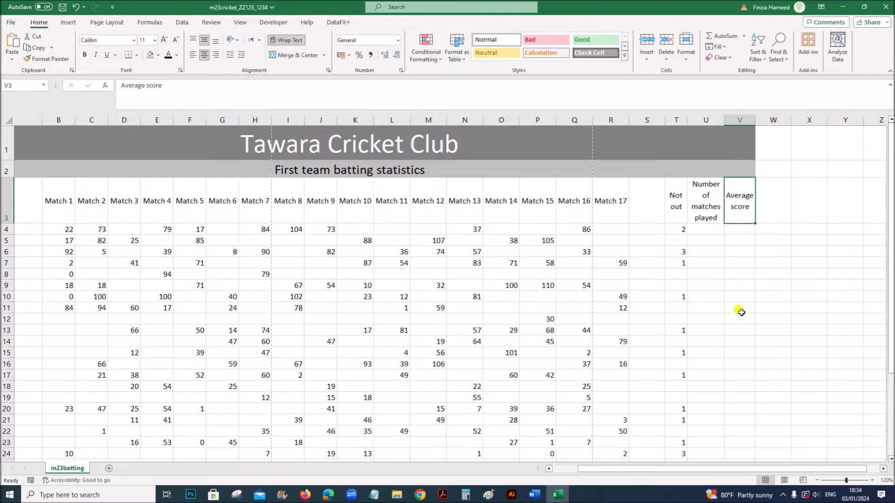
left_click(740, 274)
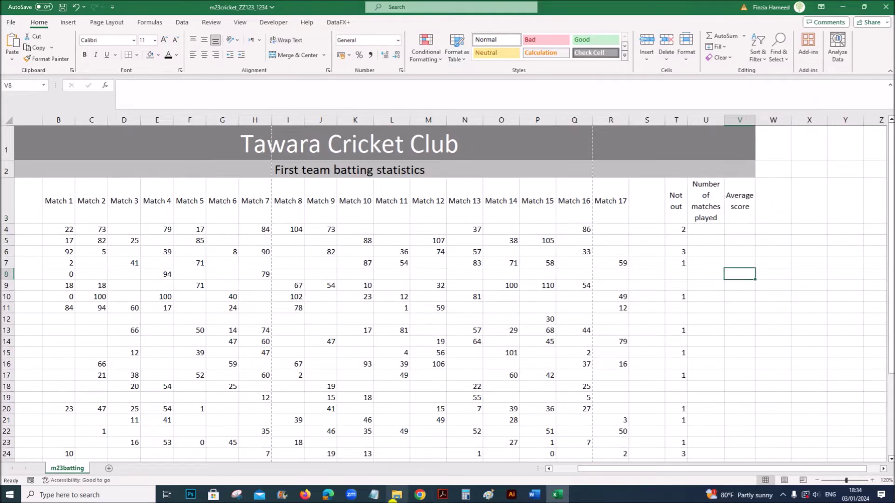
Step: Right-align the player names in cells A4 to A31
left_click_drag(633, 473, 584, 469)
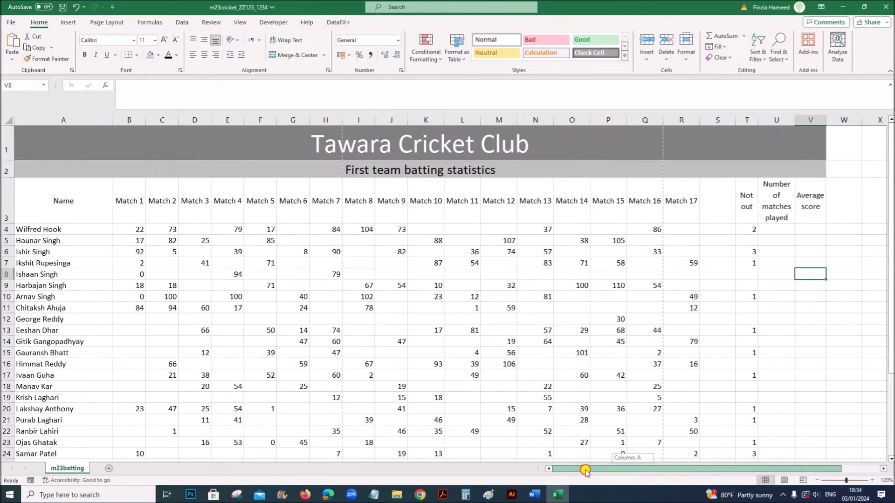
left_click_drag(76, 233, 88, 435)
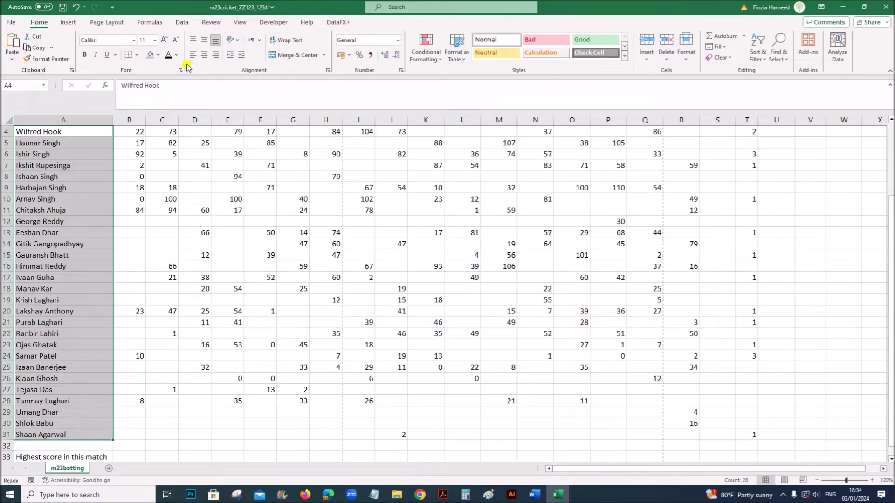
left_click(216, 54)
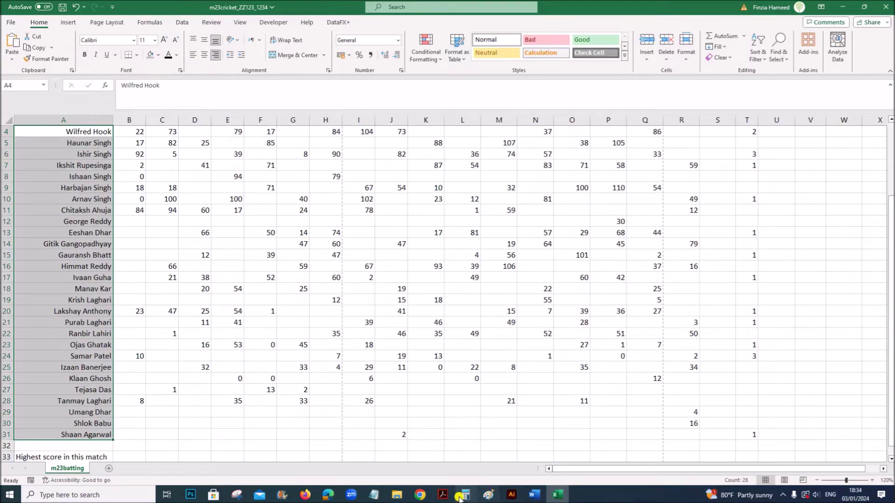
Step: Compare the formatted sheet in Excel with the question 2 sample in the exam paper, checking the alignment of the names and scores
left_click(442, 495)
scroll(363, 415, "down", 1)
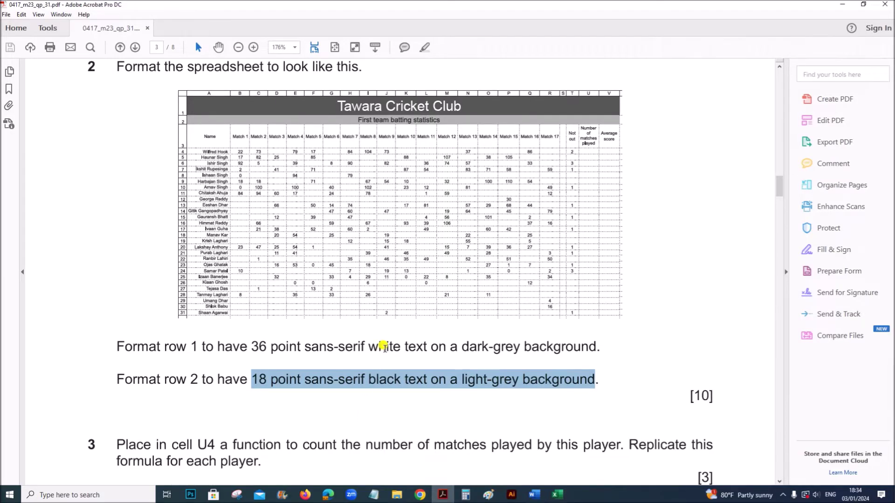
scroll(385, 344, "down", 2)
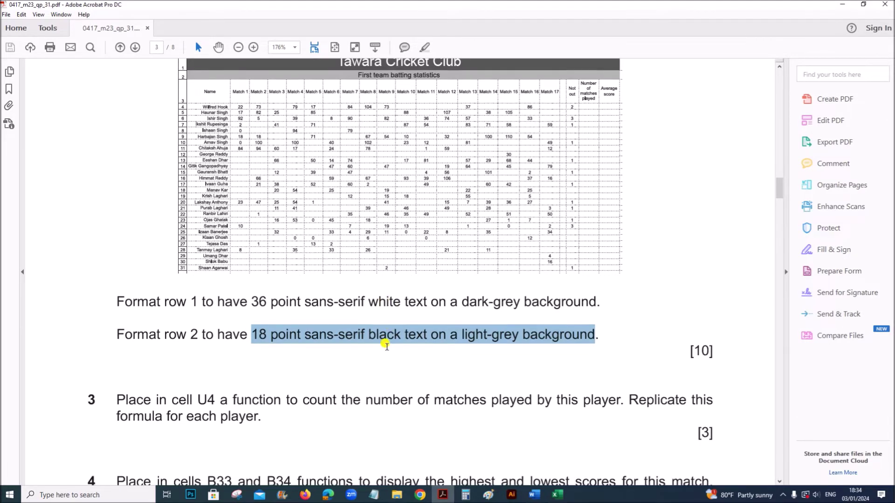
scroll(387, 349, "up", 3)
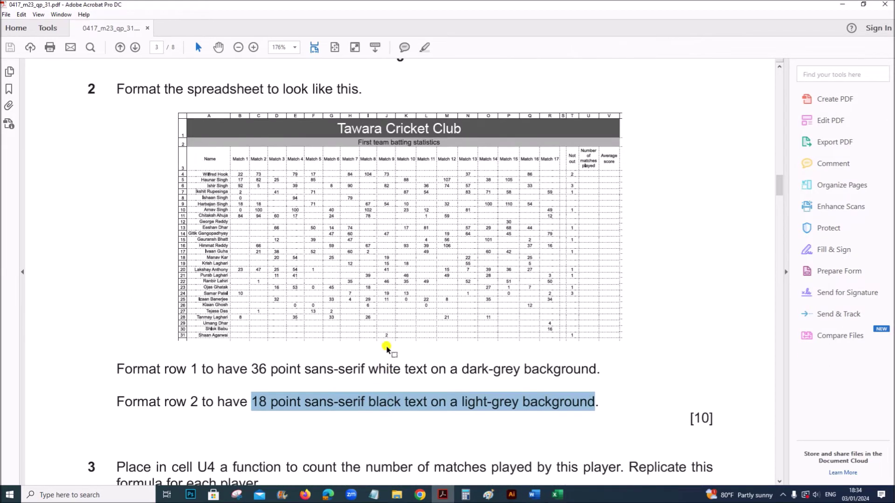
left_click(558, 495)
scroll(175, 378, "down", 1)
scroll(177, 382, "up", 5)
scroll(174, 378, "up", 1)
left_click(442, 495)
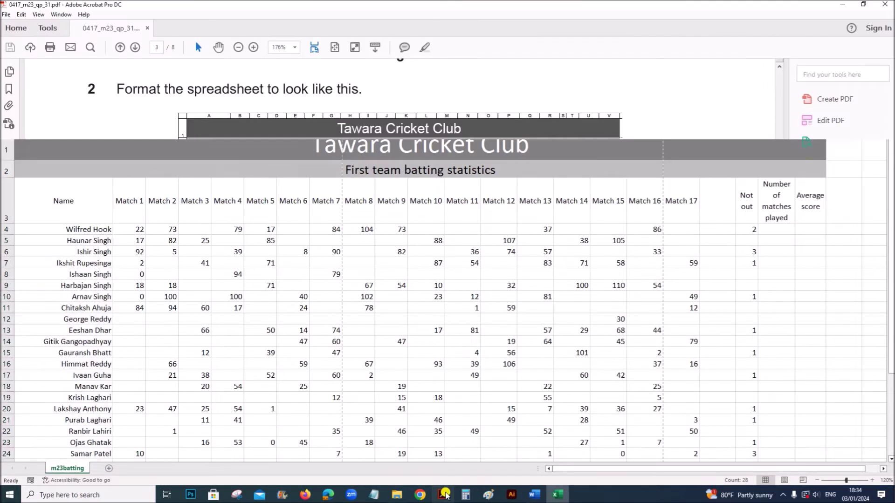
left_click(391, 322)
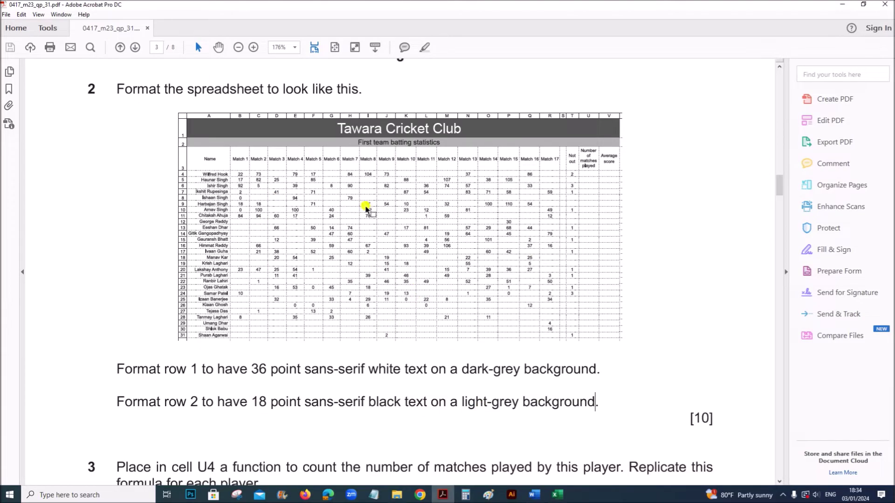
Step: Return to Excel and center the contents of cells B4 to V34 horizontally
left_click(557, 495)
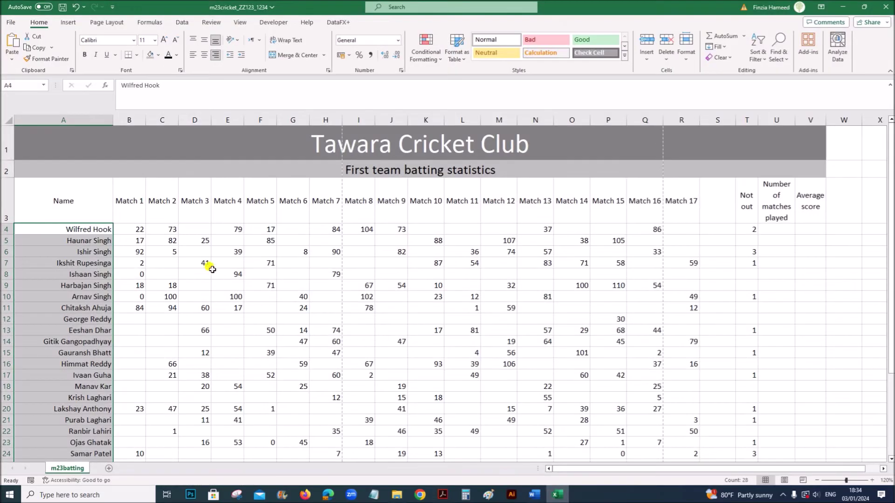
left_click_drag(139, 229, 798, 435)
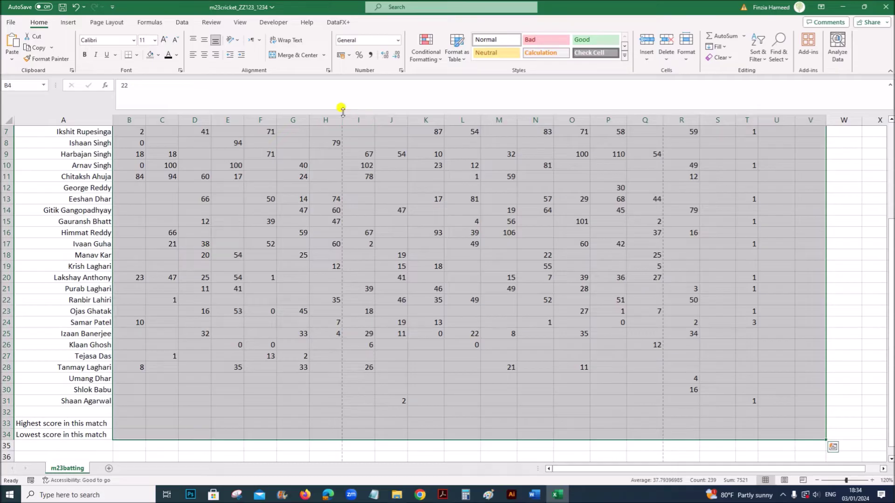
left_click(205, 56)
left_click(463, 296)
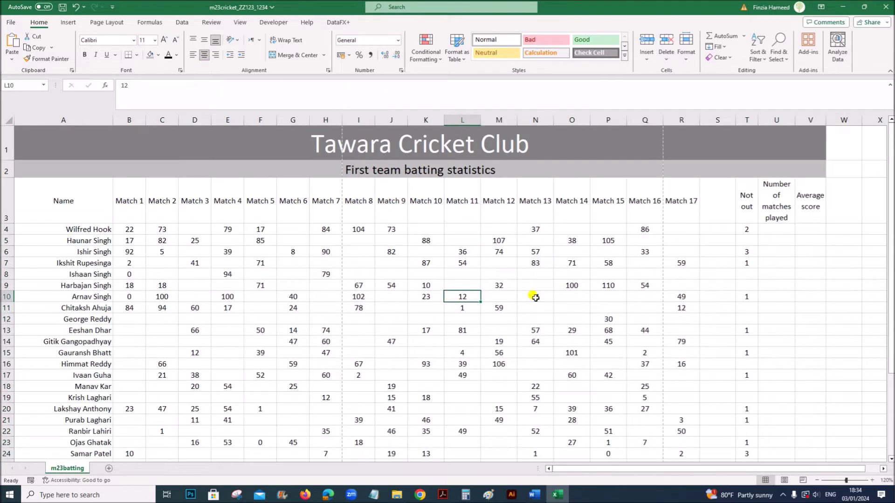
Step: Read question 3 in the exam paper, then identify the first player's match scores in B4 to R4 of the Excel sheet
left_click(443, 495)
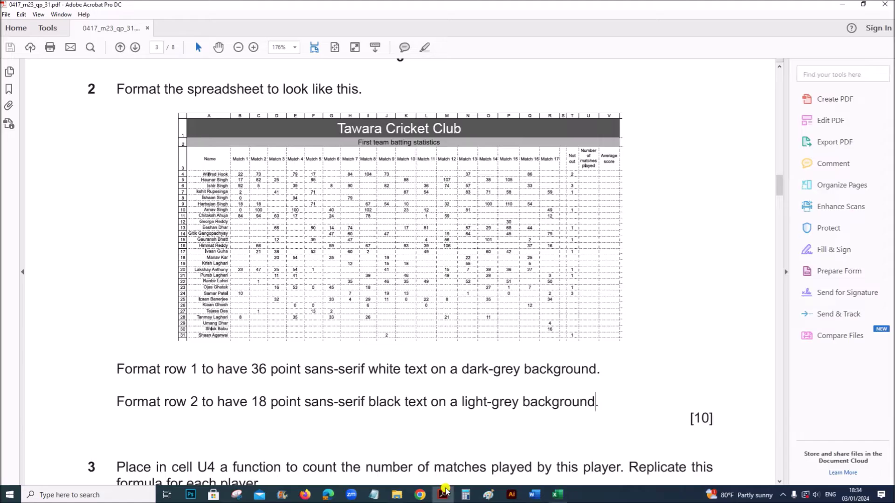
scroll(392, 457, "down", 2)
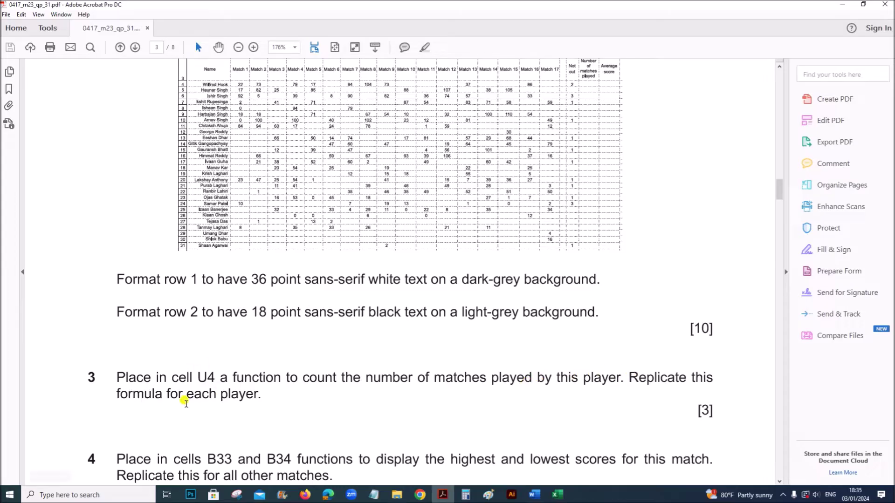
left_click(557, 494)
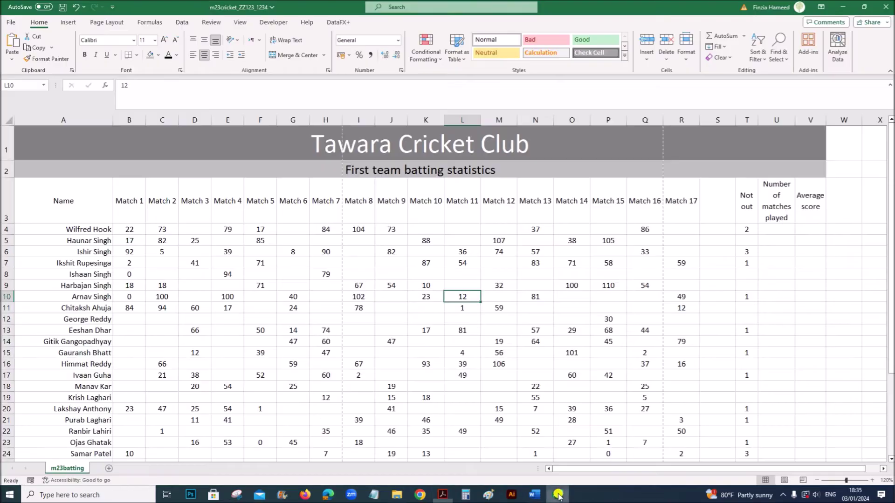
left_click(771, 230)
left_click_drag(140, 230, 698, 240)
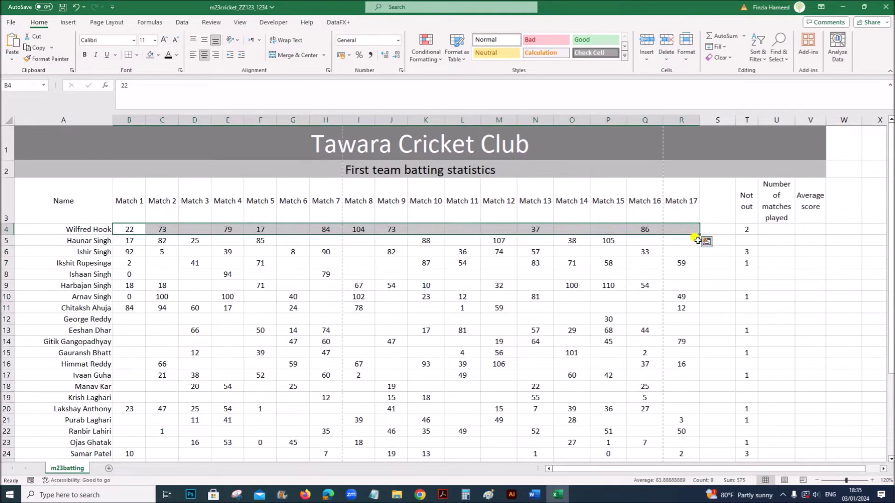
Step: Enter the formula =COUNT(B4:R4) in cell U4 to count the matches played by the first player
left_click(783, 230)
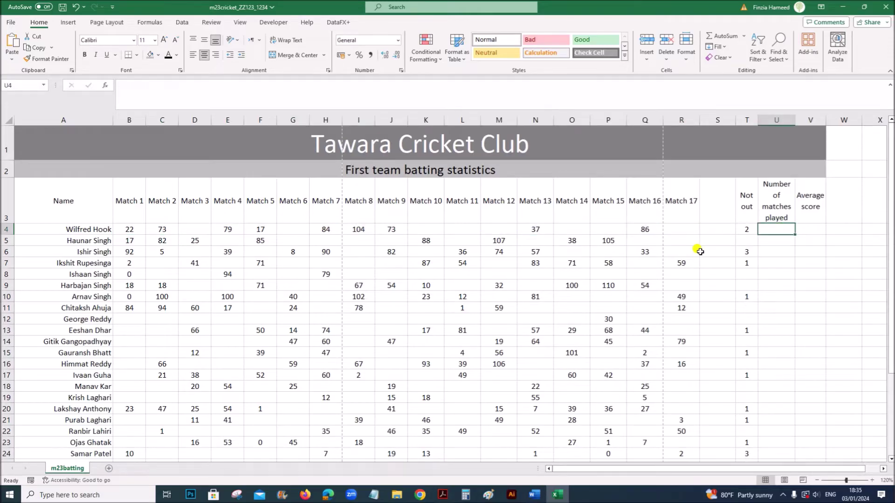
type("=coun")
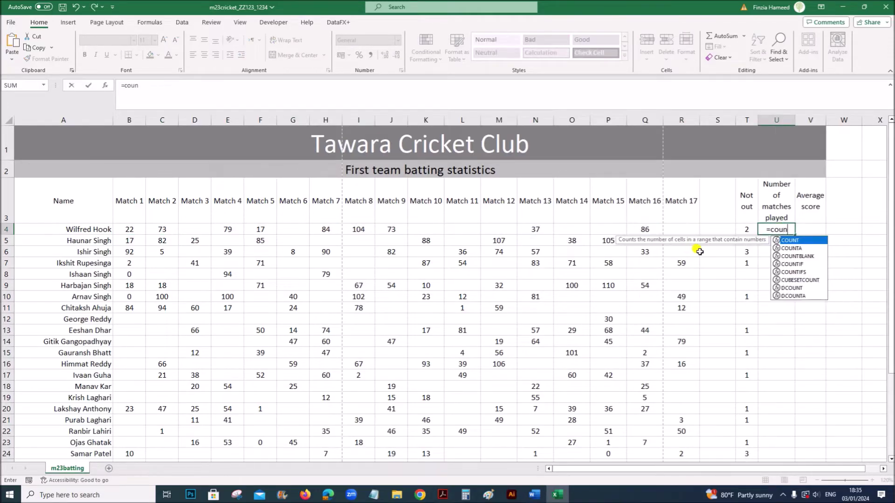
type("t")
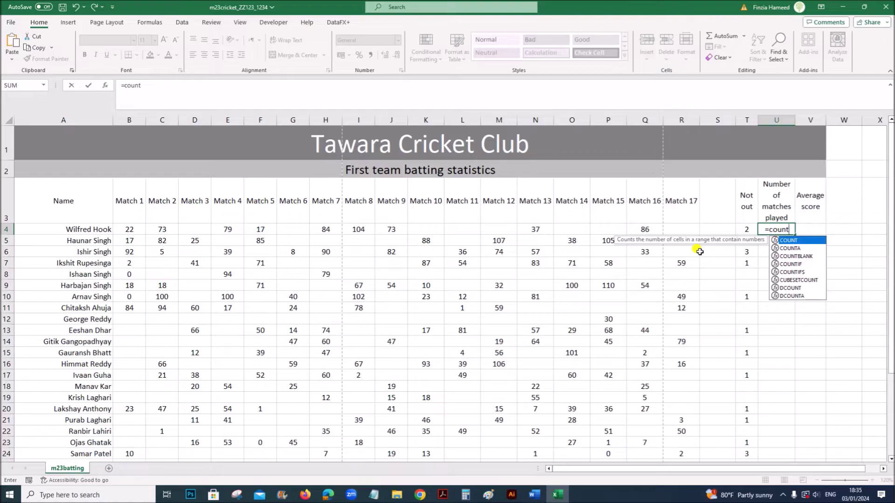
type("(")
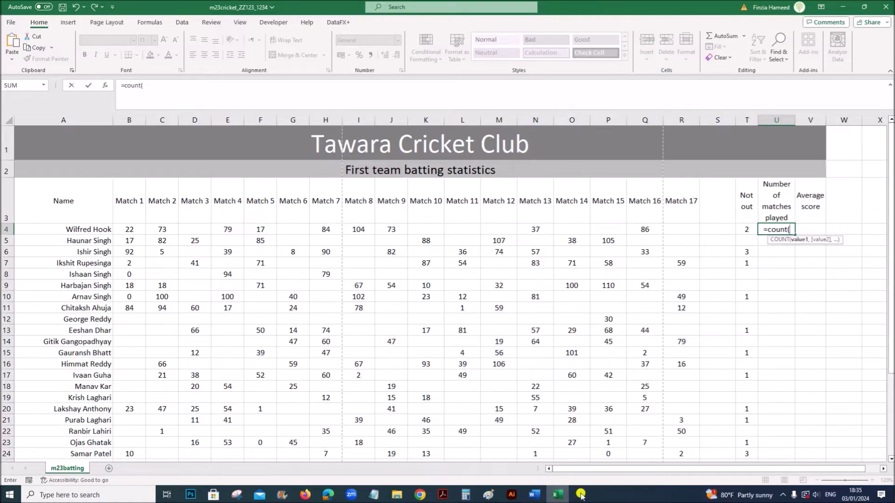
left_click_drag(136, 229, 683, 232)
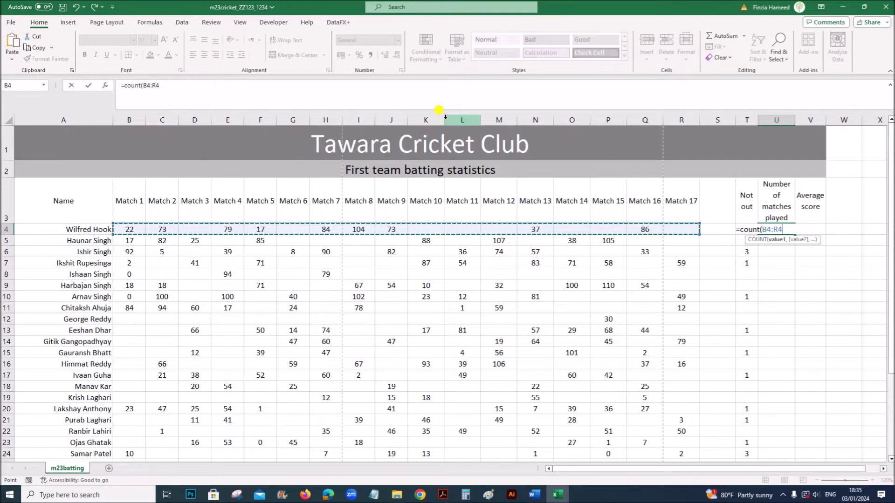
type(")")
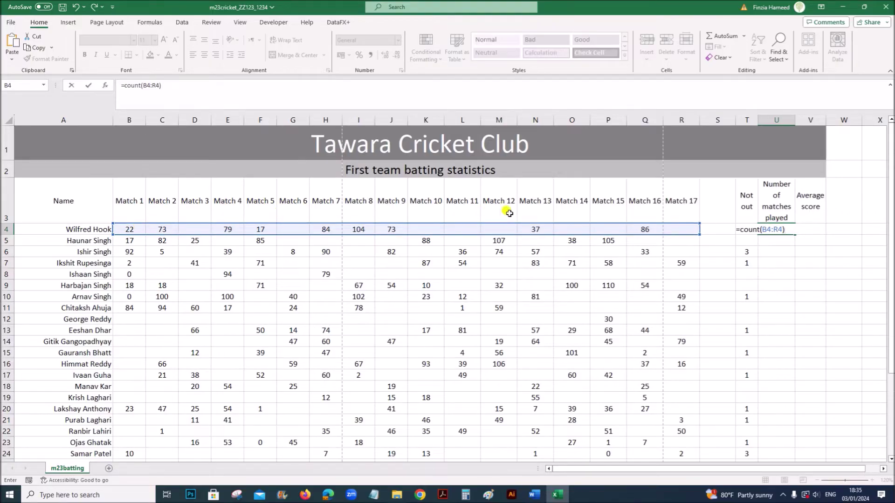
key("Return")
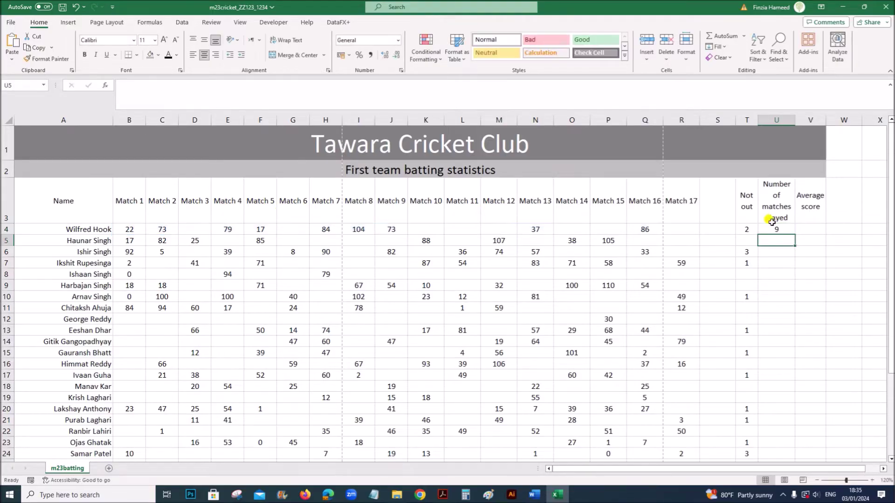
Step: Review the COUNT formula in U4 and replicate it down column U to row 31 for every player
left_click(774, 228)
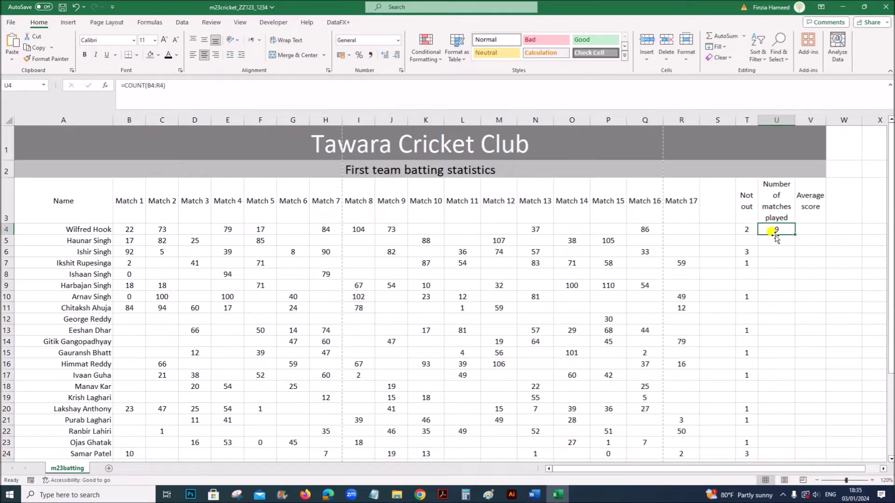
double_click(774, 228)
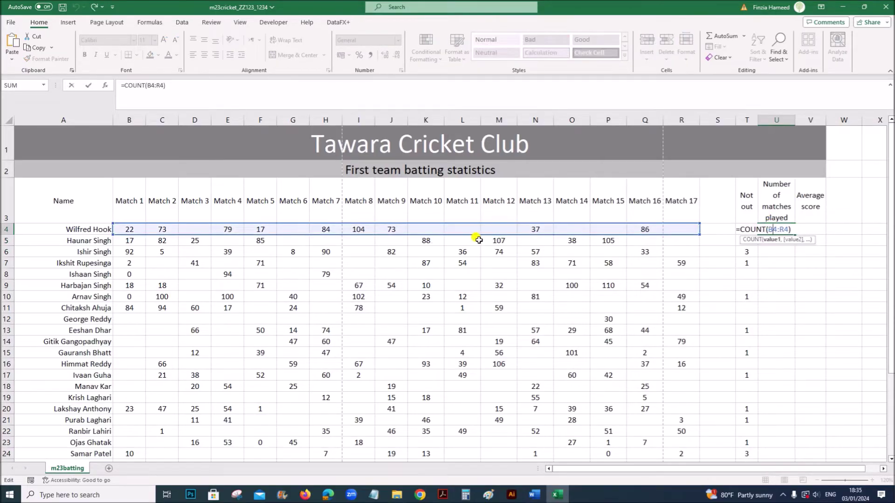
key("Return")
left_click(786, 230)
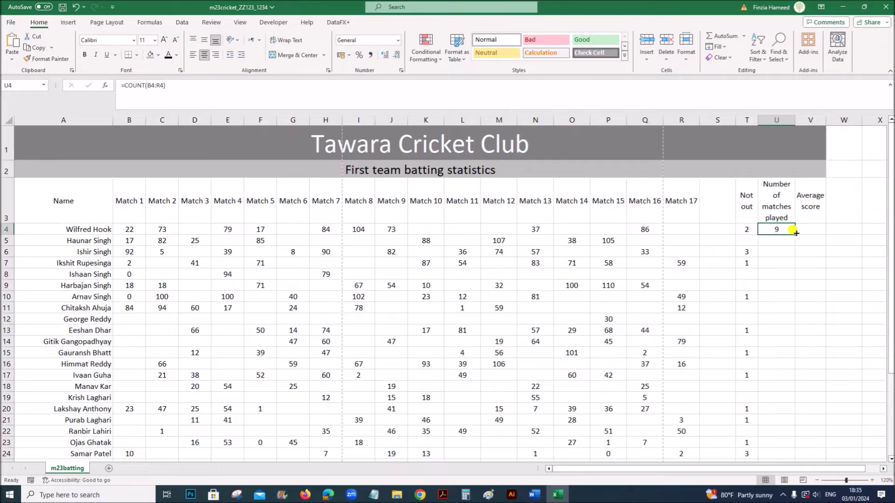
double_click(795, 235)
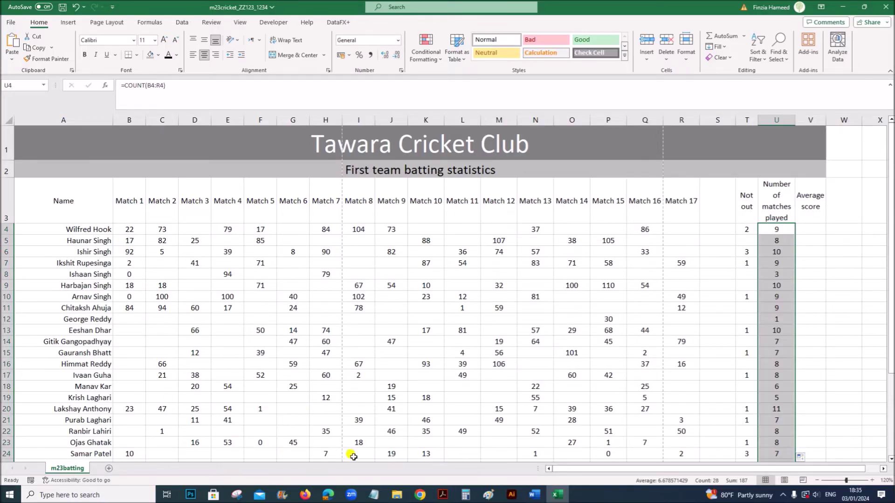
Step: Read question 4 in the exam paper, then return to Excel and select the highest-score cell B33 for Match 1
left_click(441, 496)
scroll(424, 440, "down", 3)
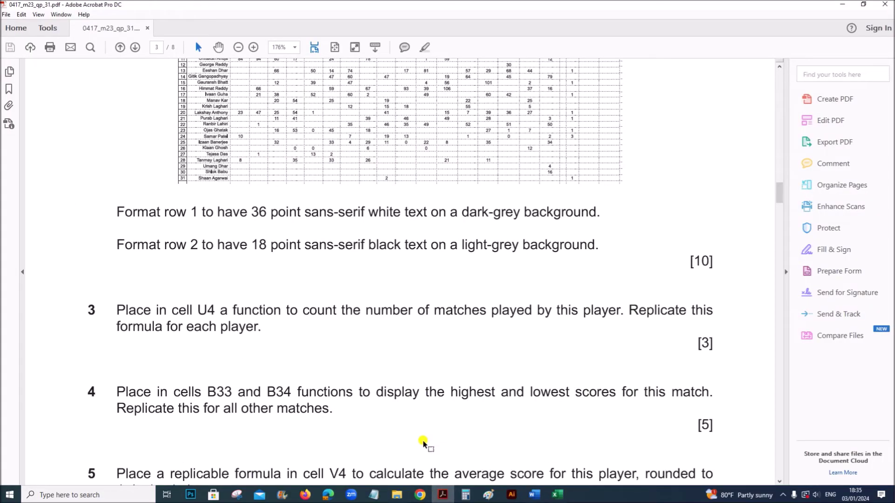
scroll(424, 443, "down", 3)
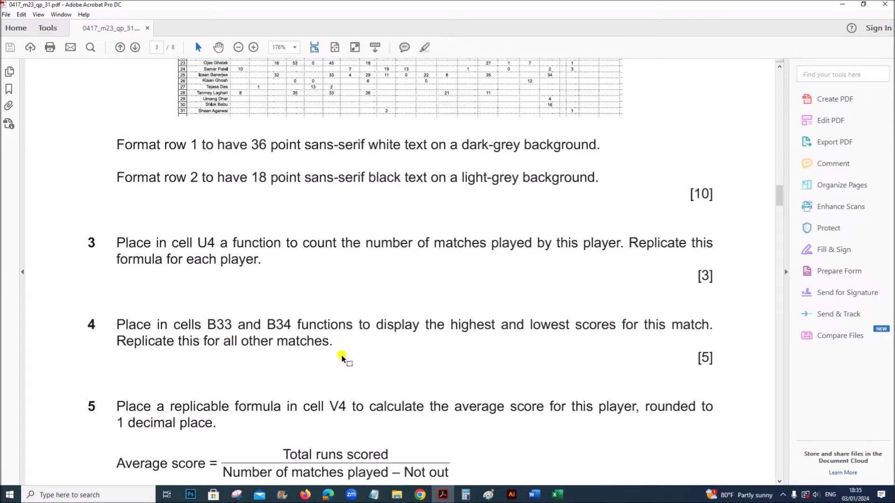
left_click(558, 497)
scroll(284, 387, "down", 2)
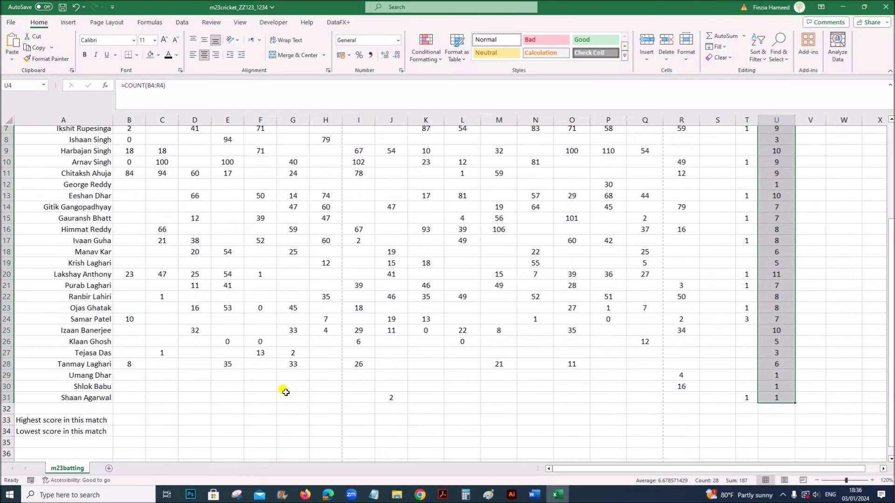
left_click(124, 419)
Step: Examine the Match 1 scores from B4 downwards in column B
scroll(156, 366, "up", 2)
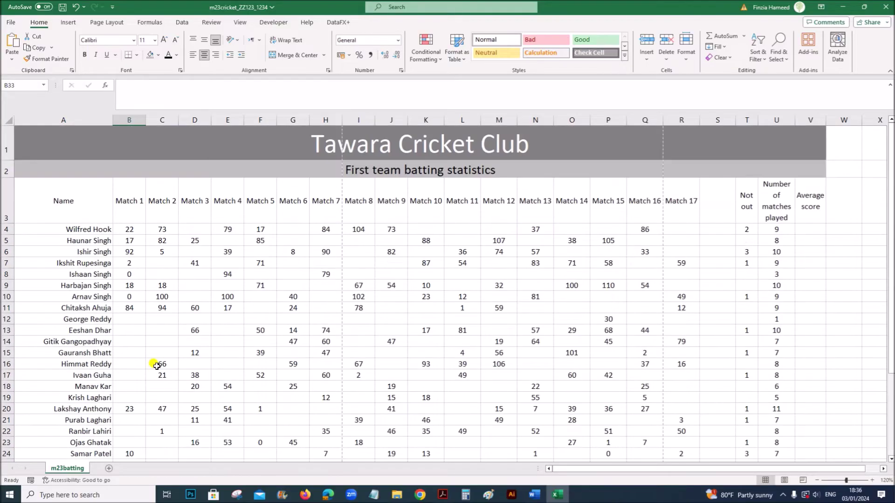
scroll(157, 366, "down", 4)
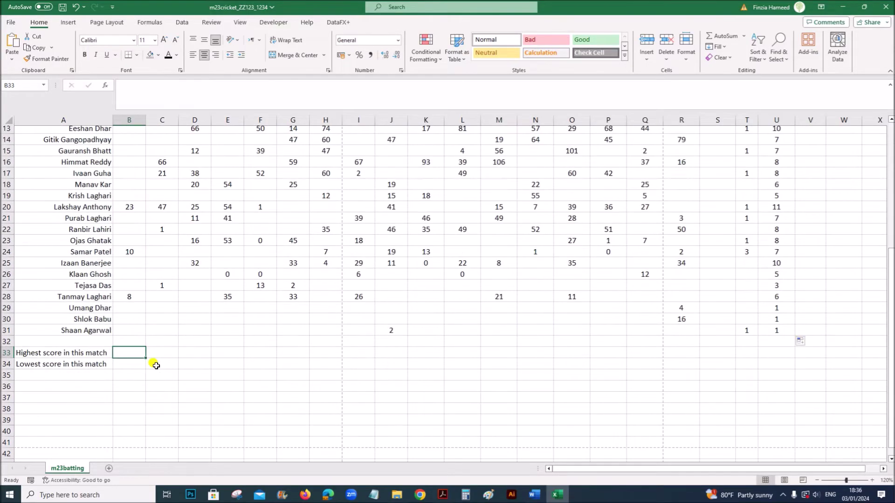
scroll(182, 352, "up", 4)
scroll(183, 353, "down", 2)
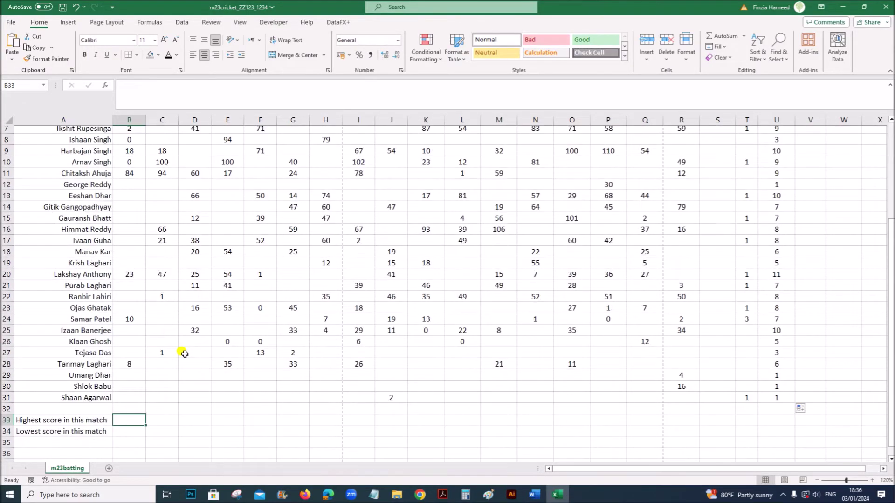
scroll(157, 301, "up", 2)
left_click_drag(129, 198, 122, 451)
scroll(107, 391, "down", 4)
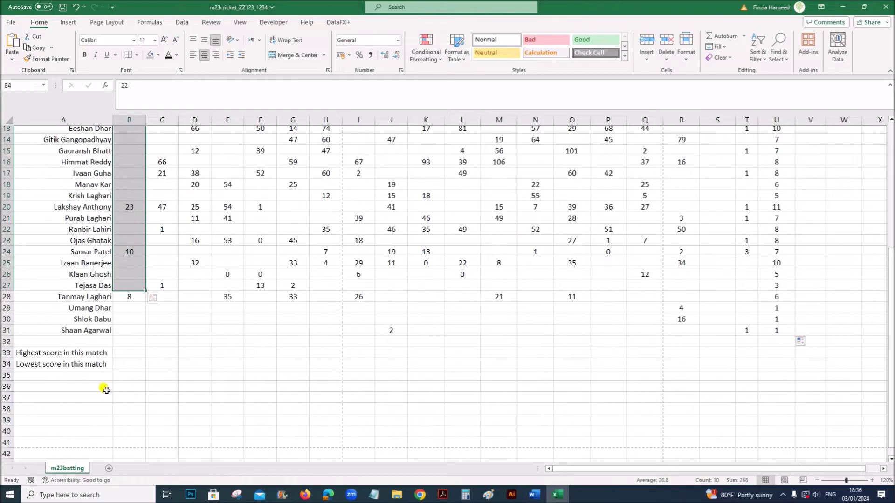
Step: Enter the formula =MAX(B4:B31) in cell B33 to find the highest score in Match 1
left_click(123, 352)
type("=MAX")
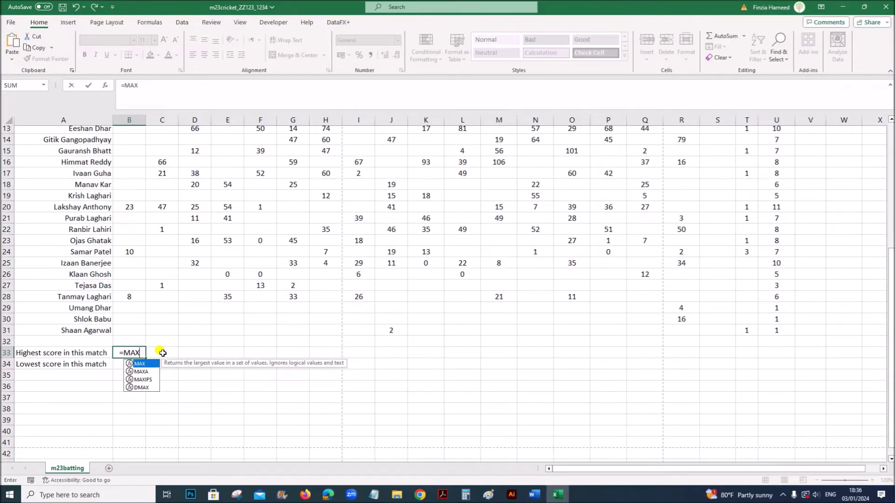
type("(")
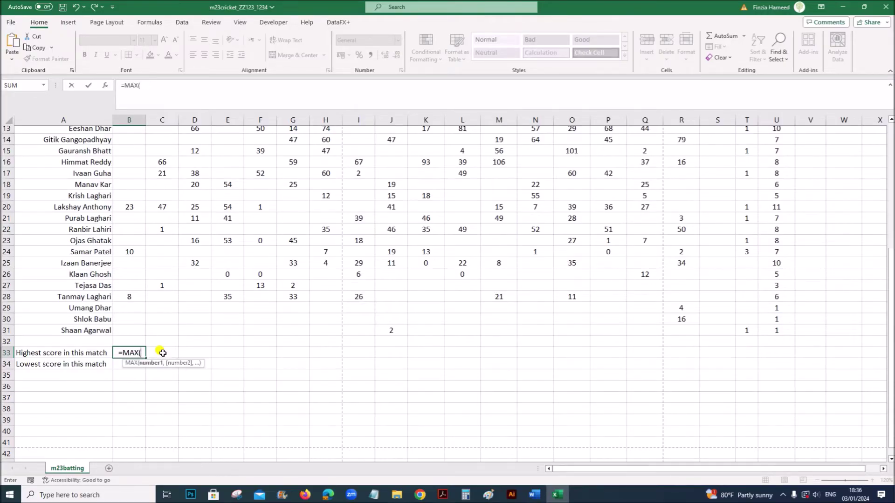
scroll(154, 333, "up", 4)
left_click_drag(128, 164, 125, 436)
type(")")
key("Return")
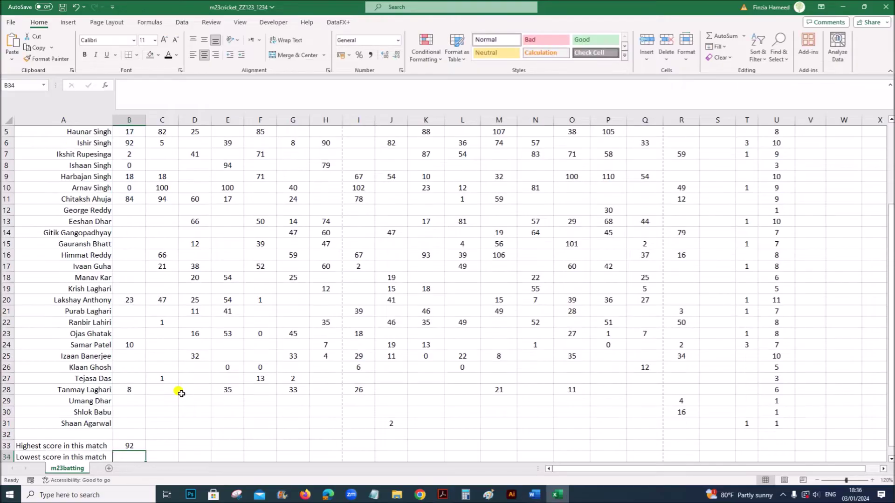
Step: Replicate the MAX formula from B33 across row 33 to R33 for all other matches
scroll(129, 451, "down", 2)
left_click(132, 379)
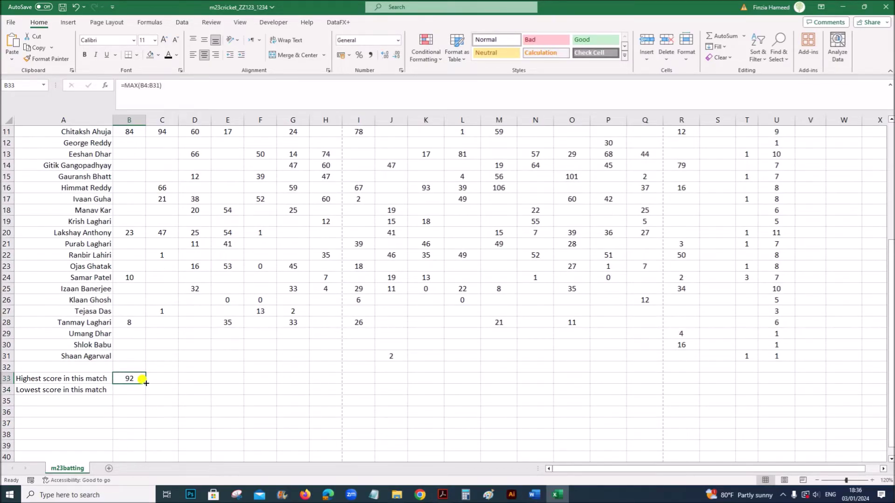
left_click_drag(146, 385, 683, 382)
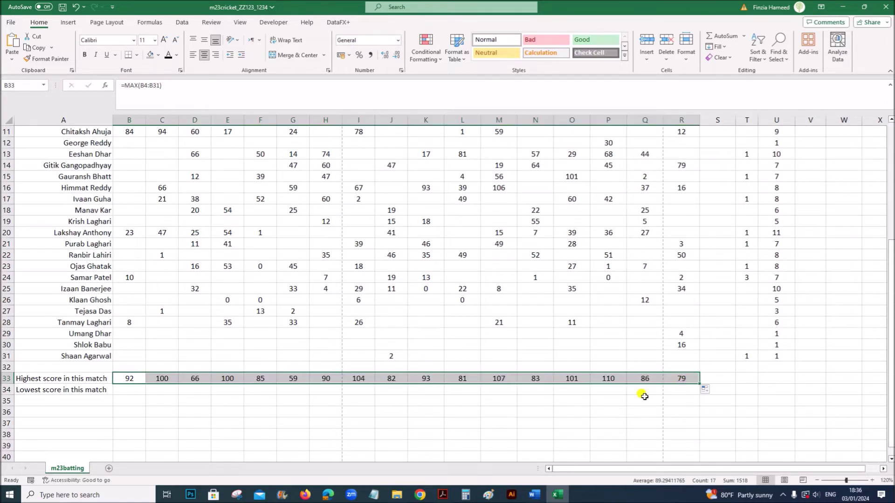
Step: Enter =MIN(B4:B31) in cell B34 for the lowest score and replicate it across row 34 to R34
left_click(126, 390)
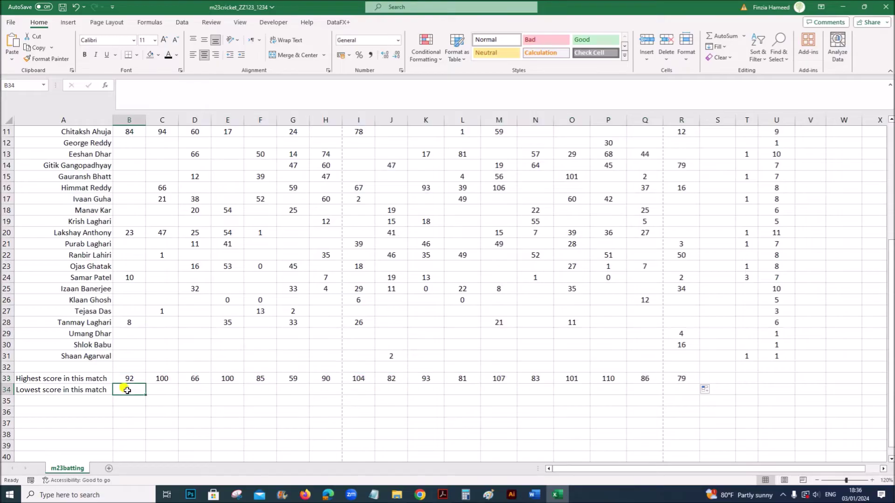
type("=M")
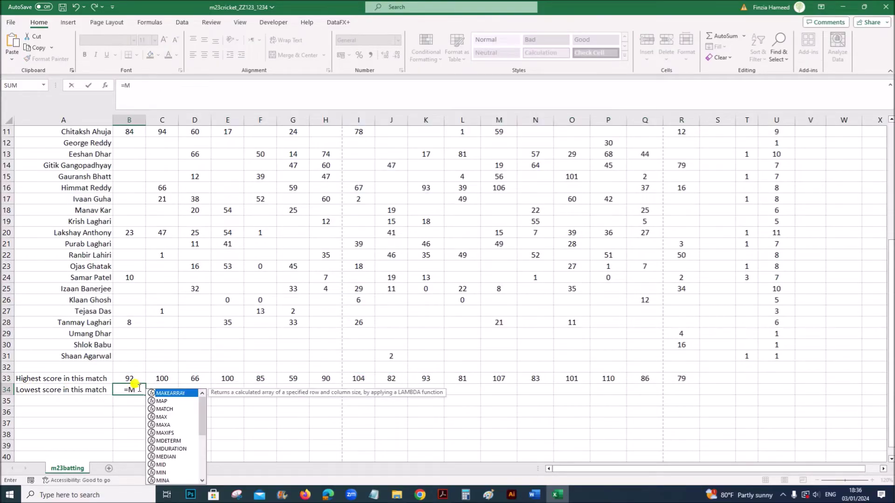
type("IN(")
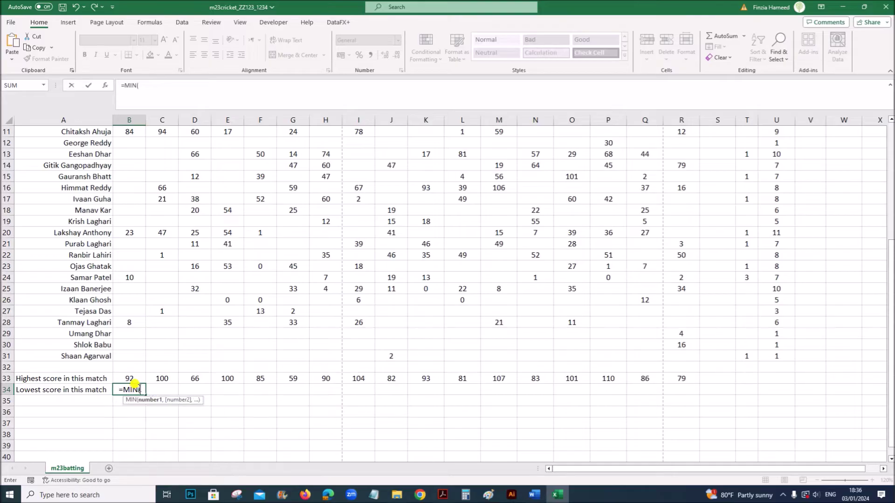
scroll(132, 382, "up", 4)
left_click_drag(129, 230, 131, 435)
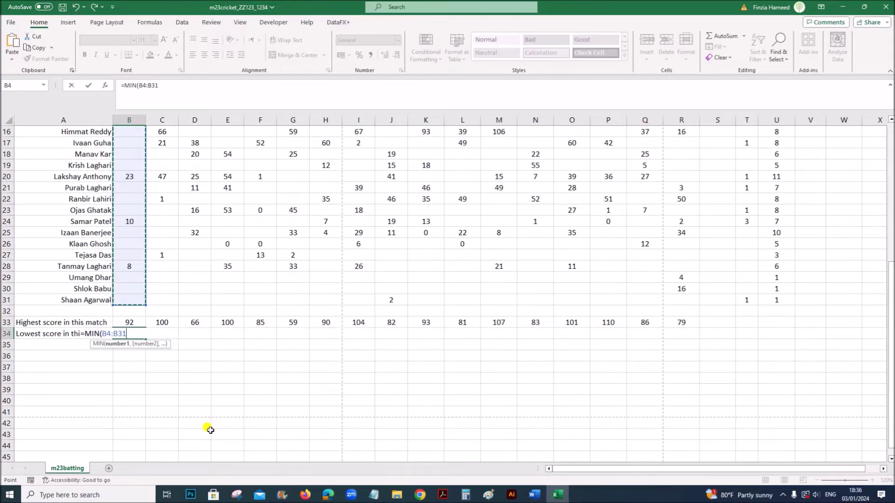
key("Return")
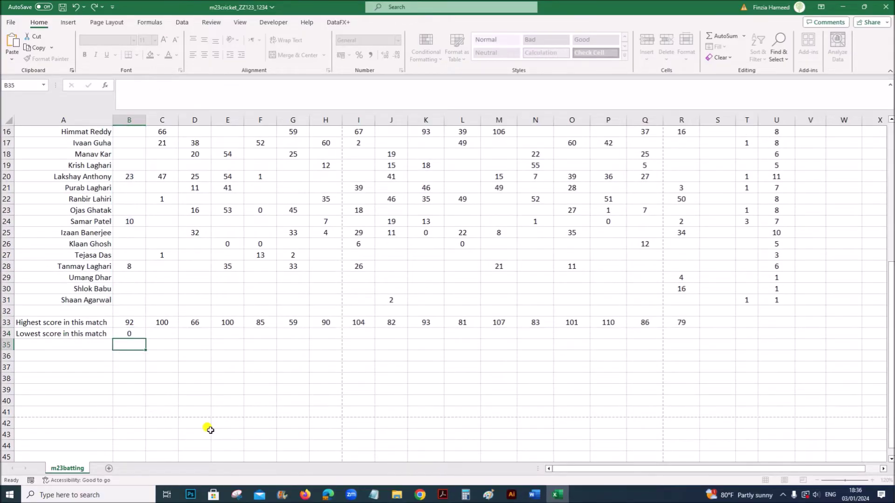
left_click(132, 334)
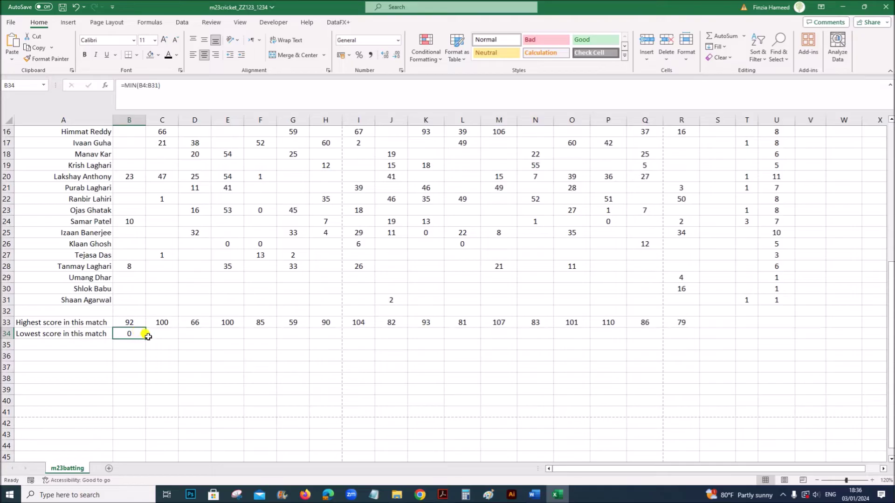
left_click_drag(147, 339, 683, 357)
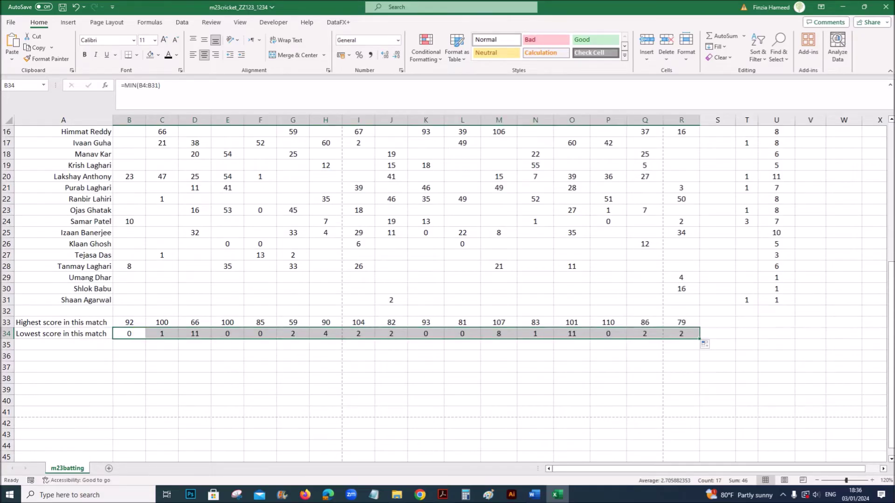
Step: Review the cell ranges used by the MAX formula in B33 and the MIN formula in B34
double_click(129, 323)
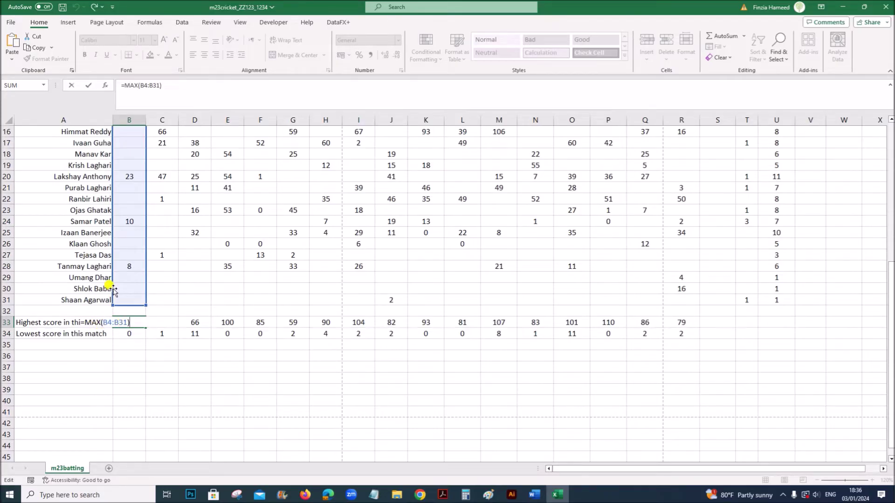
left_click(129, 332)
double_click(128, 334)
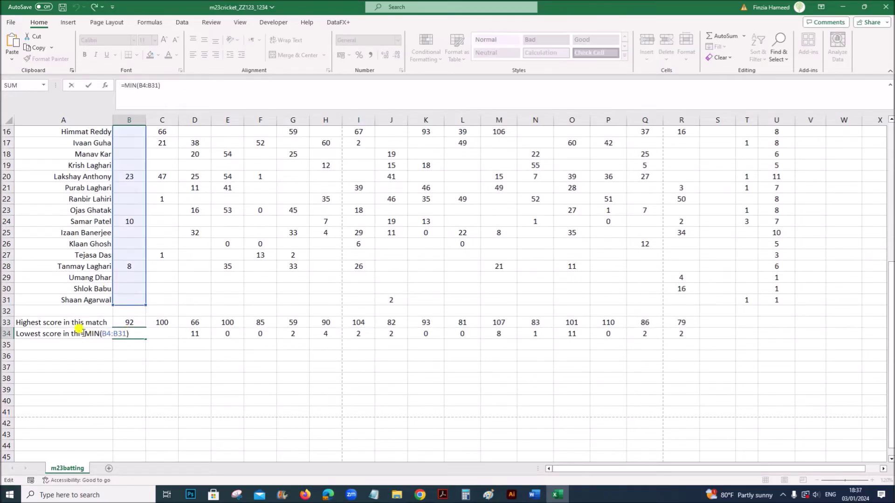
key("Return")
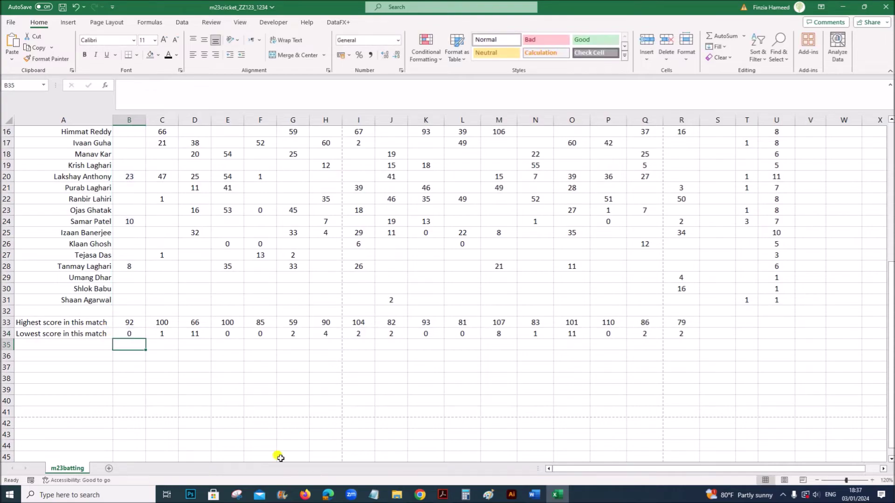
Step: Read question 5 in the exam paper and highlight "Total runs scored" in the average score formula
left_click(440, 495)
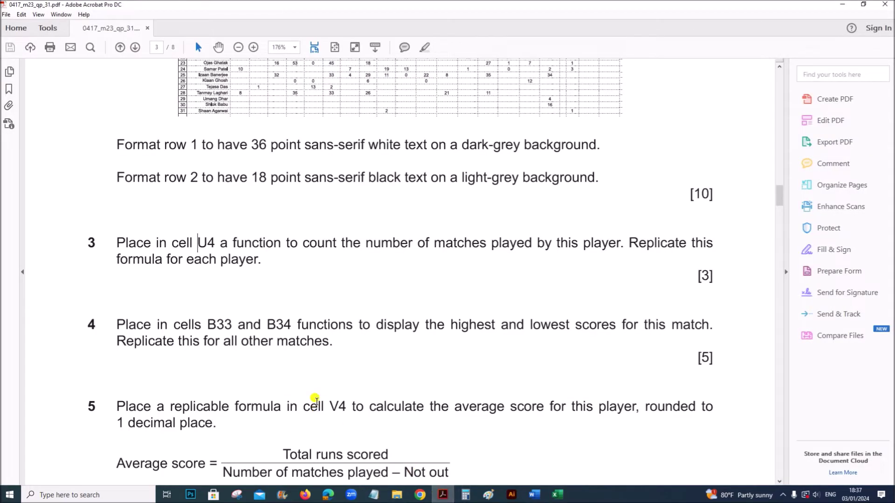
scroll(313, 382, "down", 2)
scroll(315, 399, "down", 4)
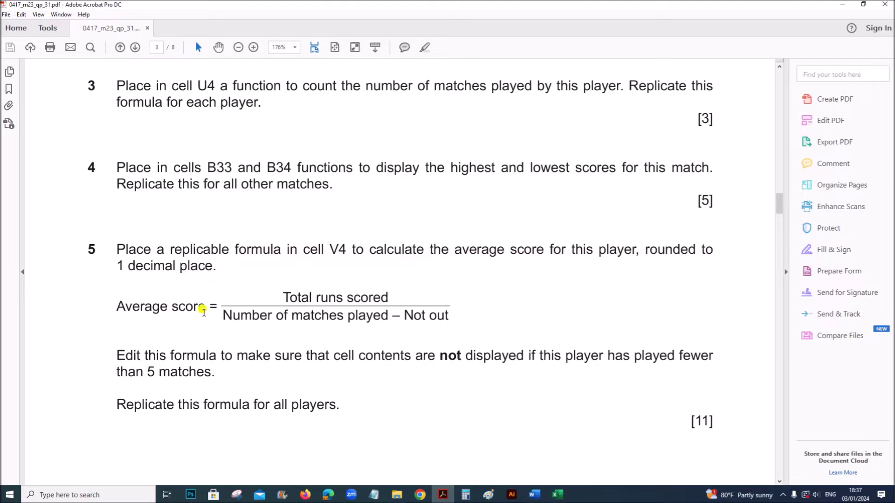
left_click_drag(284, 298, 376, 293)
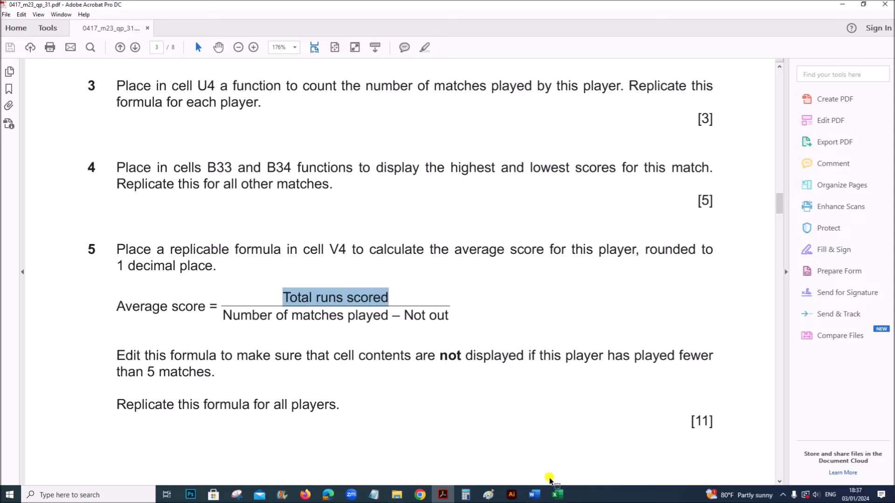
Step: Return to the spreadsheet and begin the average score formula in cell V4 with =SUM(B4:R4) for total runs scored
left_click(556, 495)
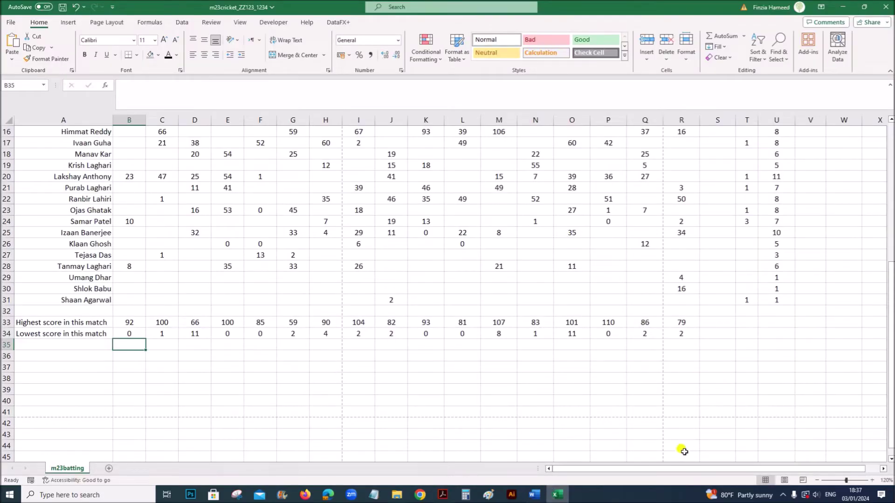
scroll(675, 470, "right", 1)
scroll(786, 371, "up", 5)
scroll(787, 371, "up", 1)
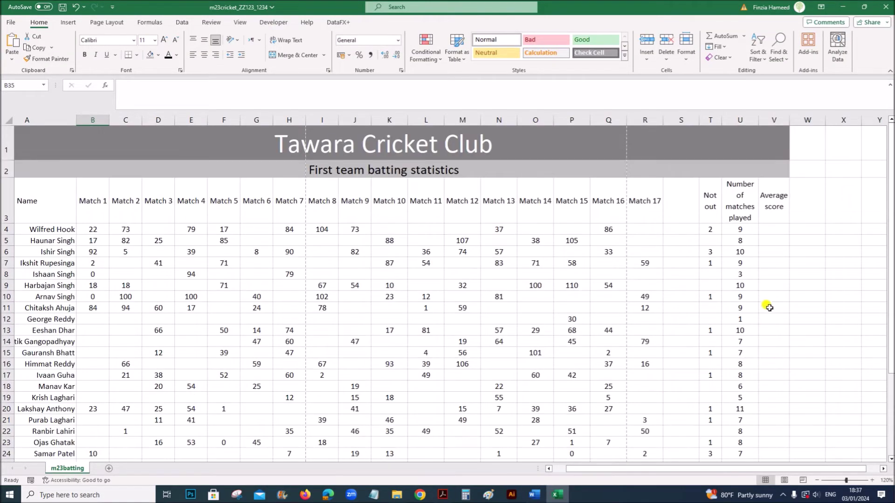
left_click(774, 229)
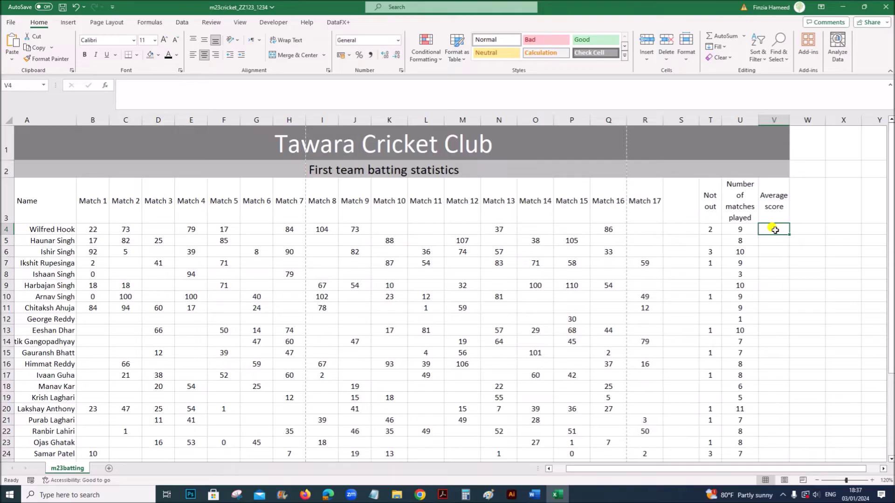
type("=")
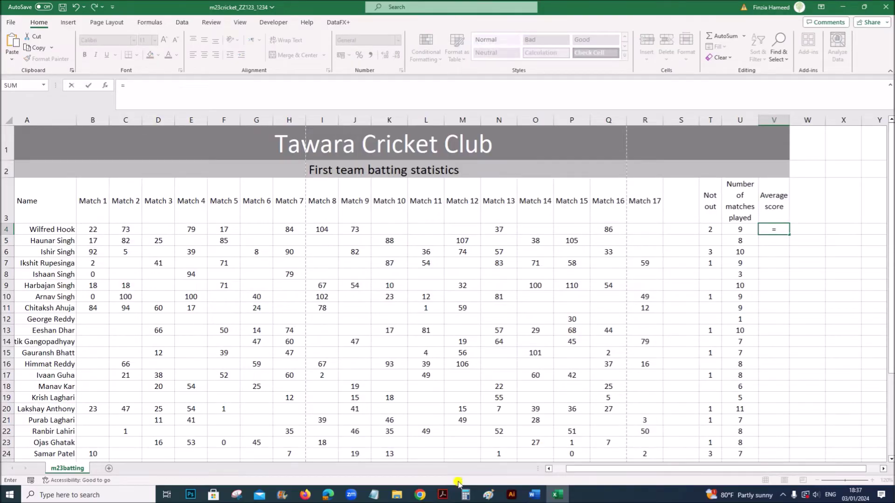
left_click(443, 495)
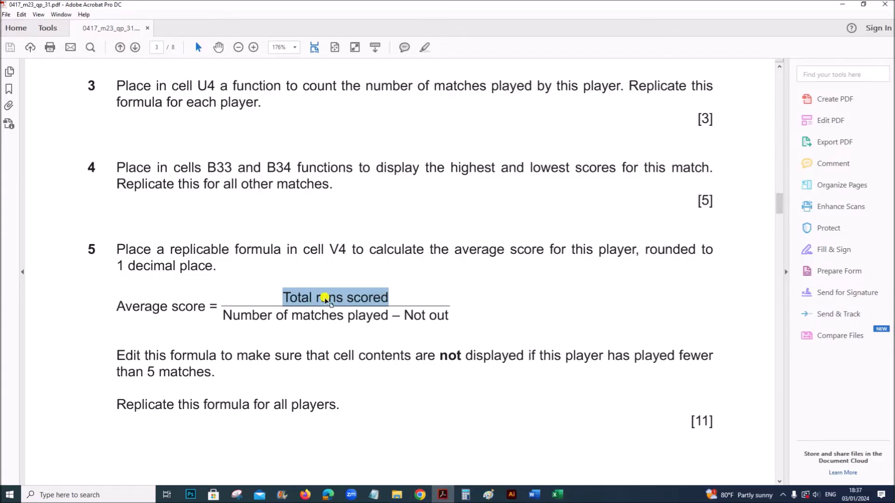
left_click(558, 495)
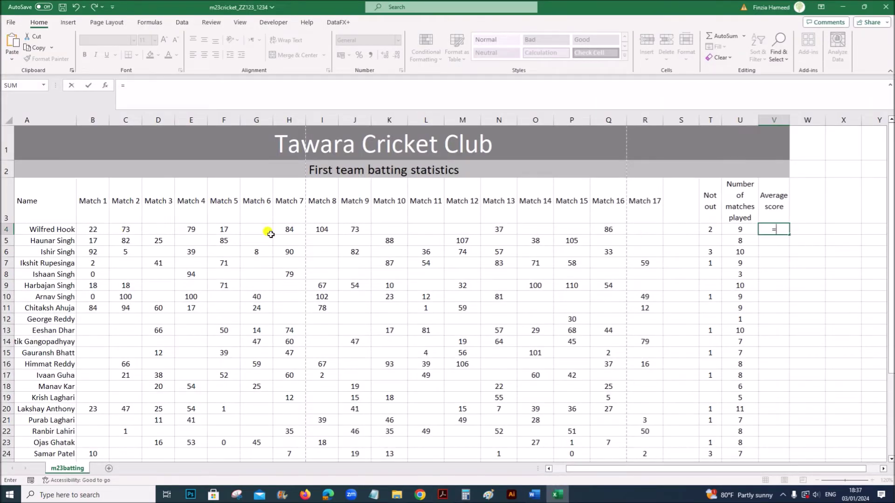
type("s")
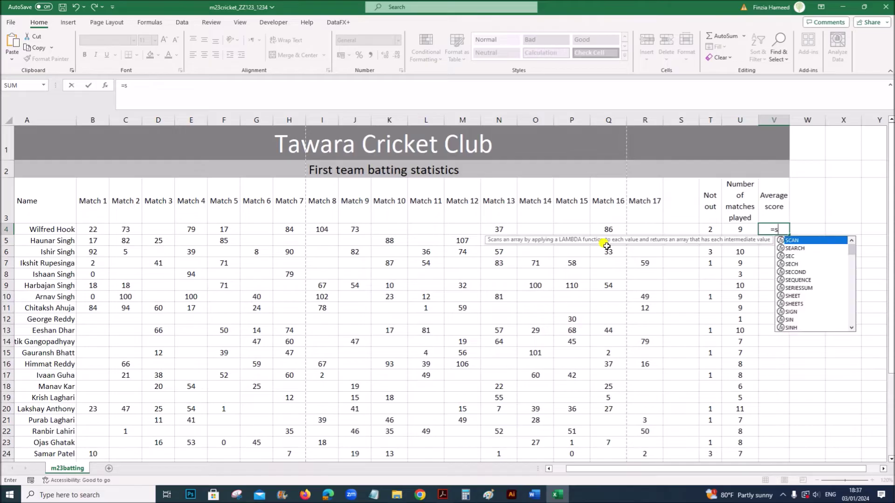
type("UM(")
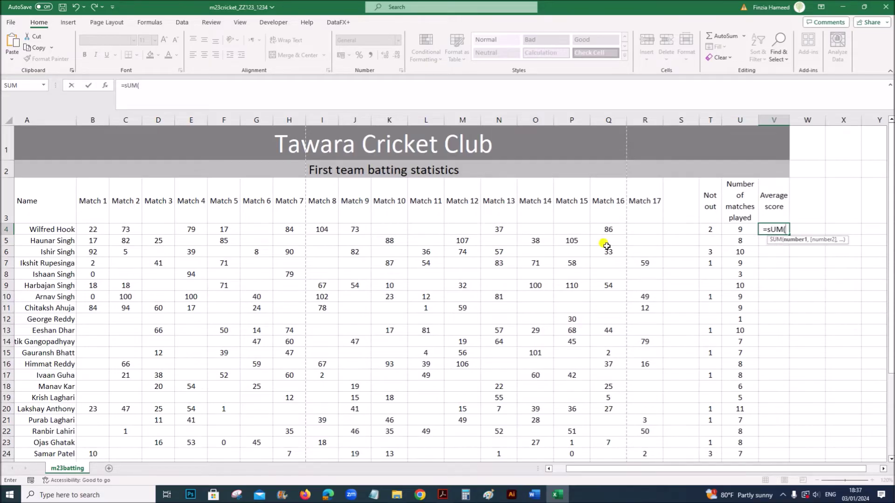
left_click_drag(89, 226, 631, 231)
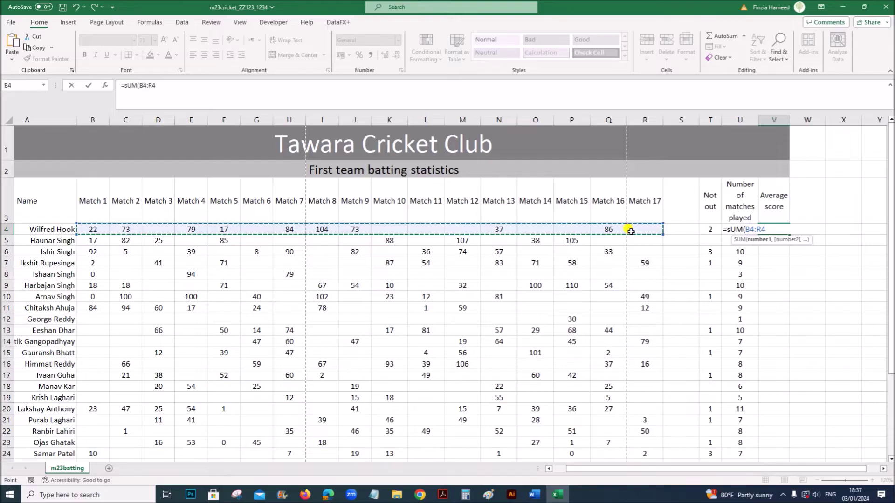
type(")")
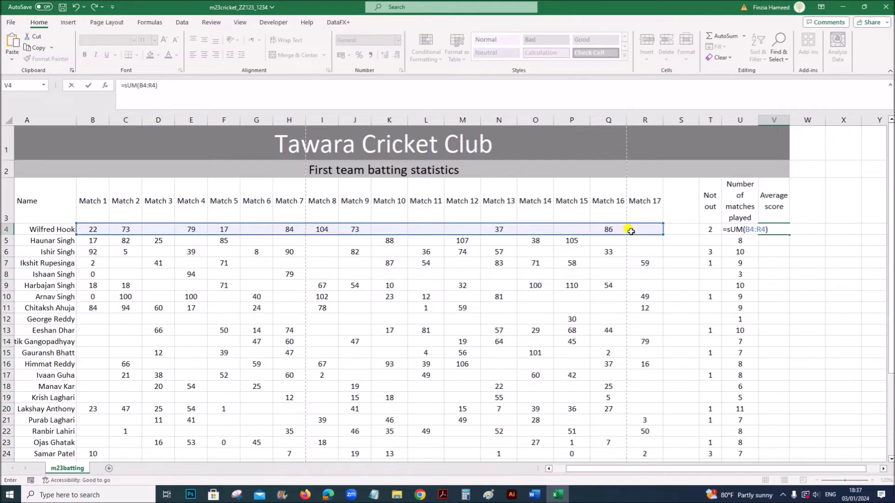
Step: Complete the V4 formula by dividing the sum by (U4-T4), the number of matches played minus not out
left_click(443, 495)
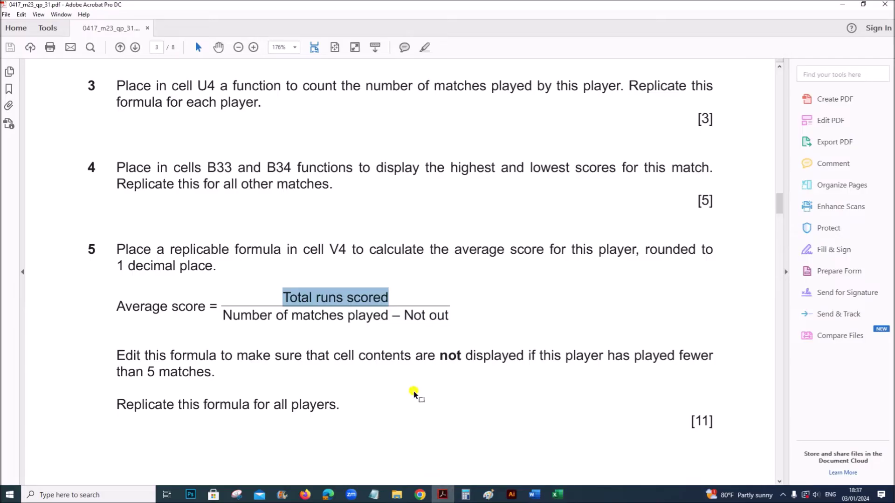
left_click(559, 496)
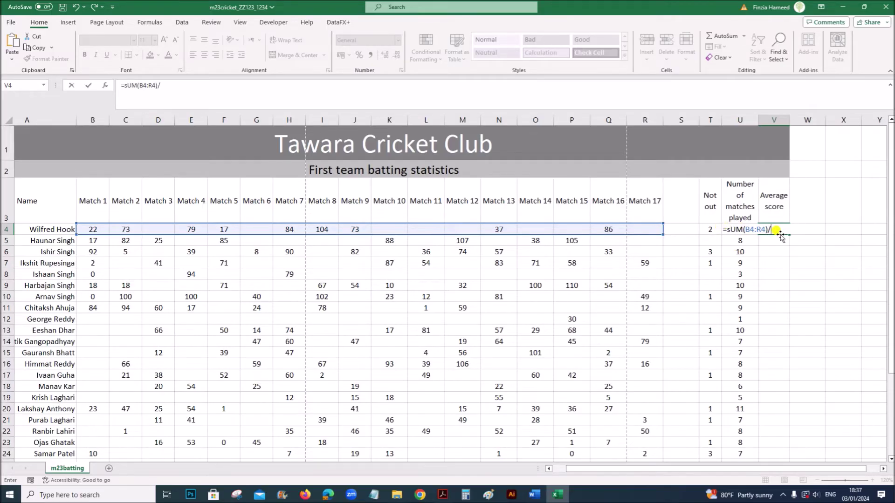
type("U")
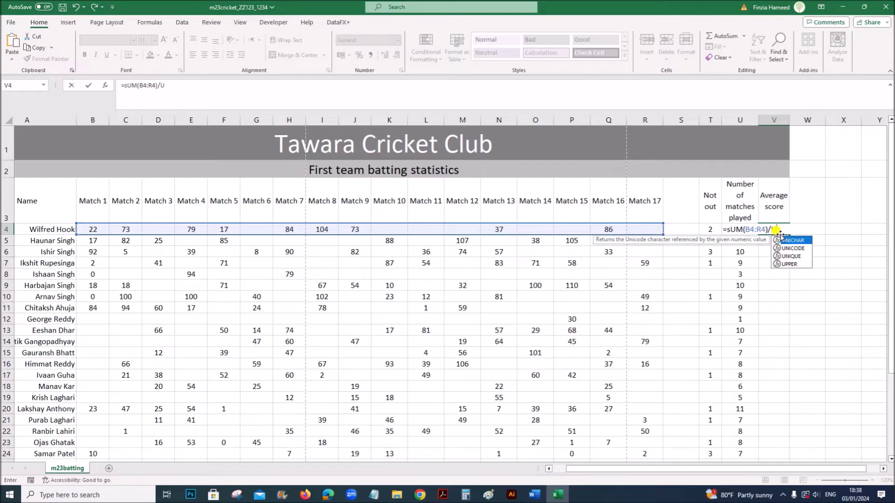
type("4")
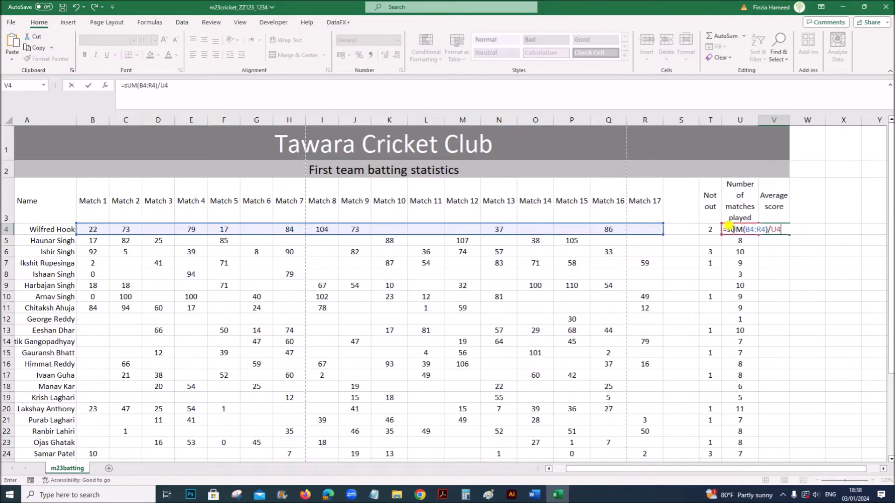
left_click(779, 229)
type("(")
left_click(445, 494)
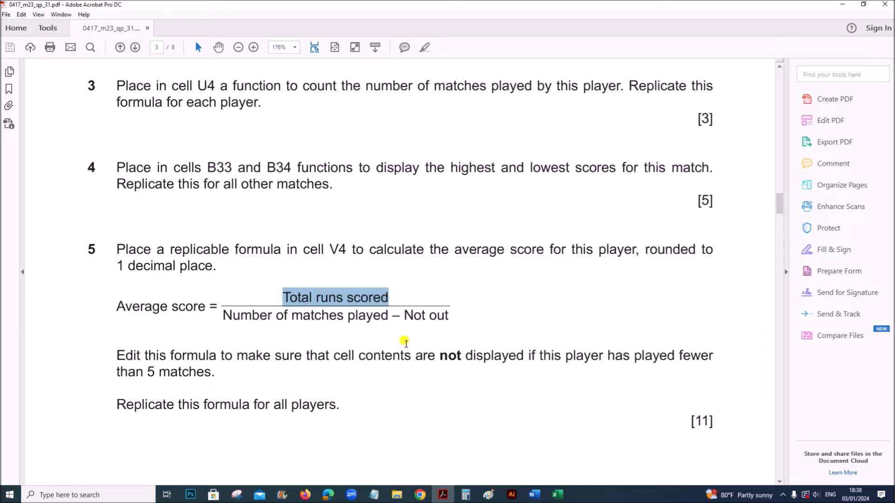
left_click(557, 494)
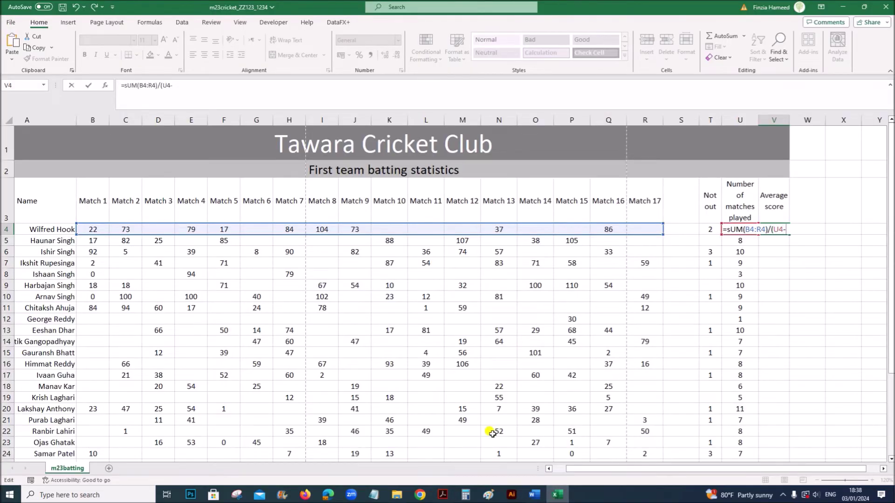
left_click(710, 229)
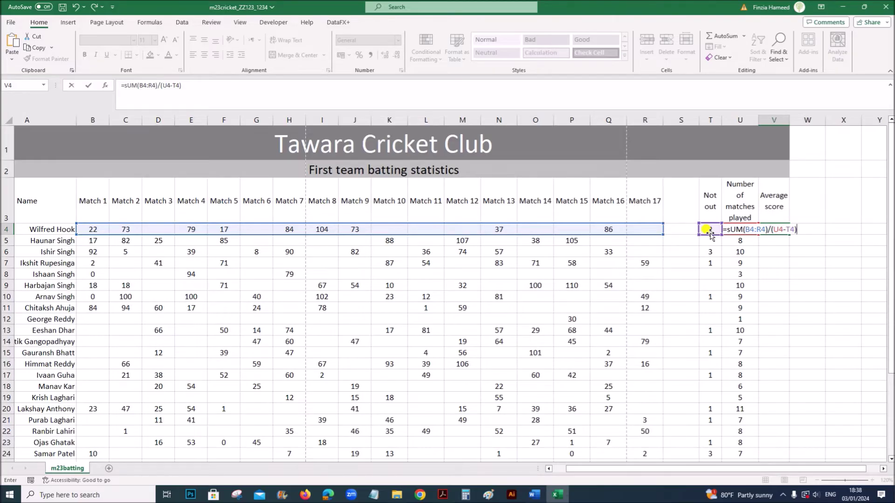
key("Return")
Step: Review the cell references used by the average score formula in V4
left_click(769, 230)
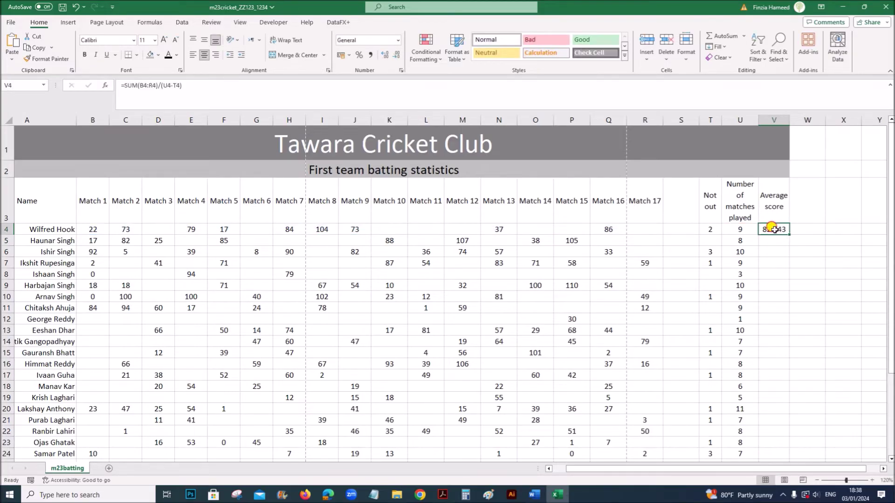
double_click(761, 229)
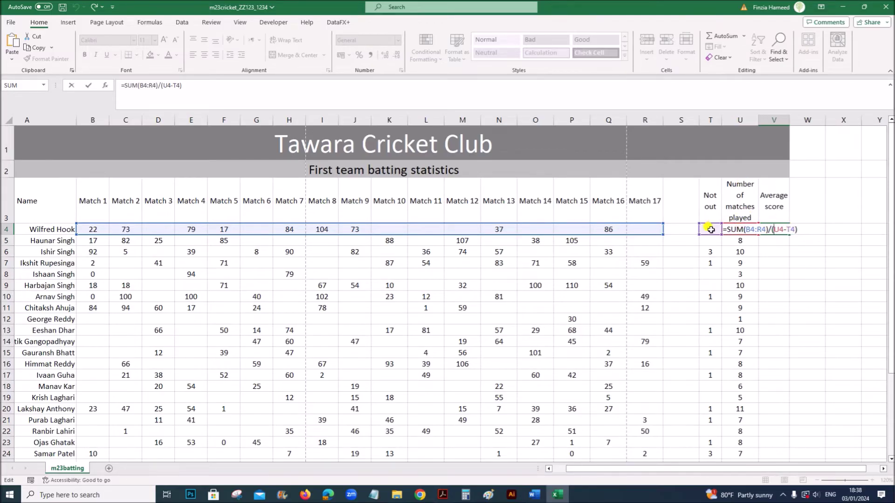
key("Return")
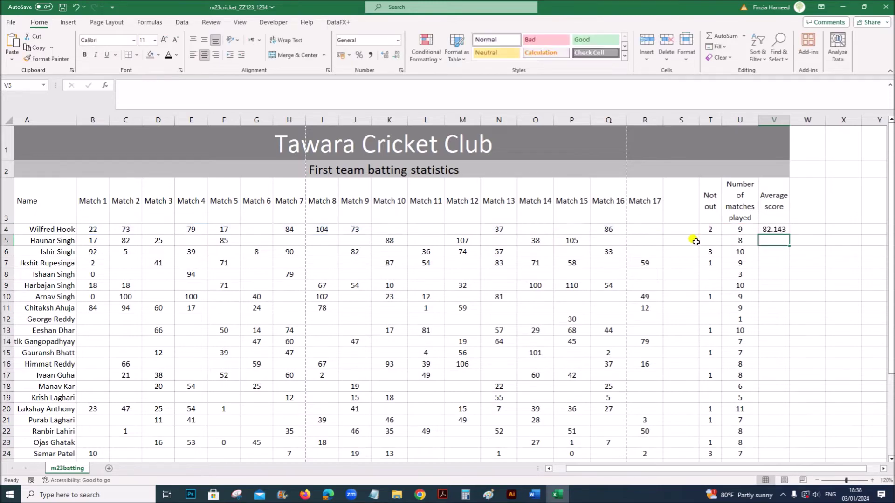
Step: Switch to the exam paper and highlight question 5's condition about players with fewer than 5 matches
left_click(442, 494)
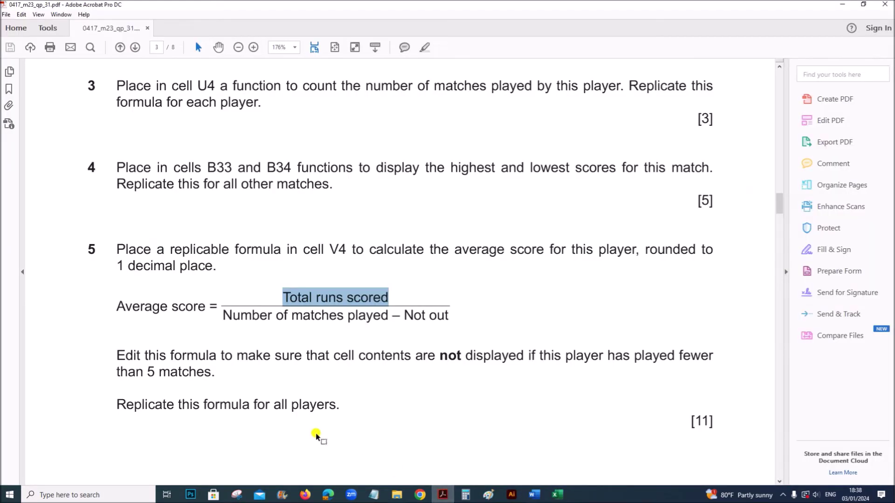
left_click_drag(207, 357, 695, 360)
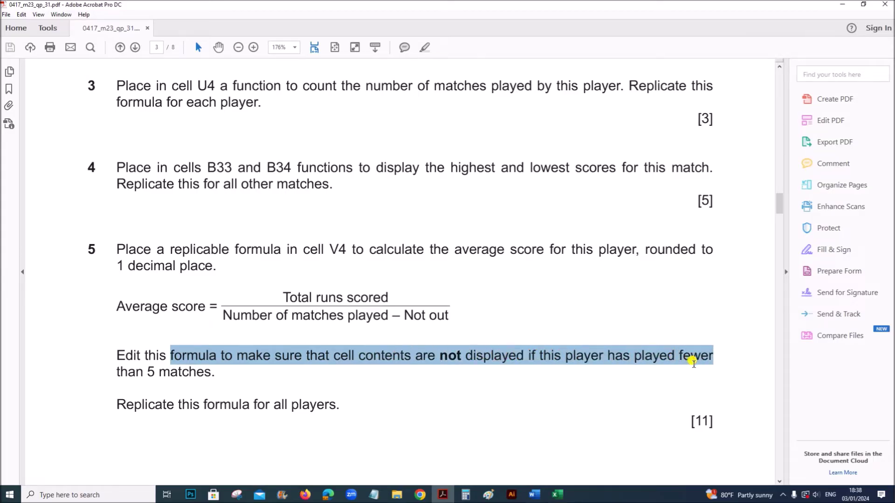
left_click_drag(117, 371, 201, 372)
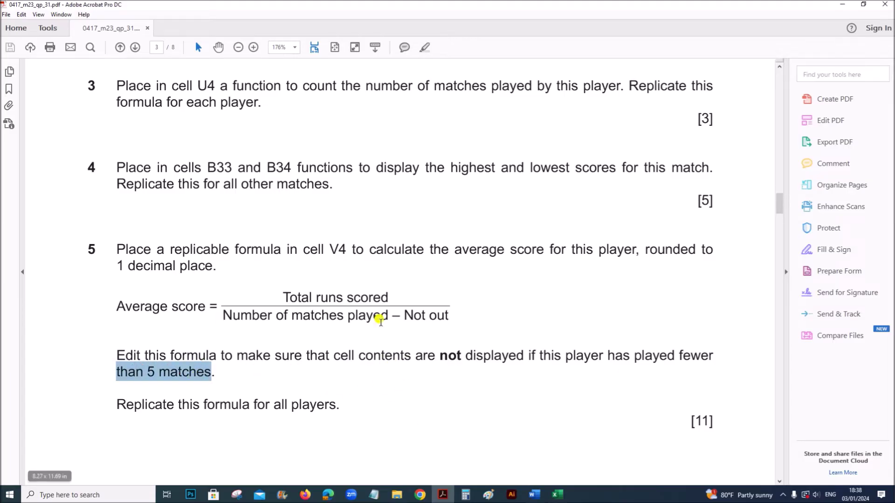
Step: Back in the spreadsheet, wrap the V4 formula in an IF function so it reads =IF(U4<5,"",SUM(B4:R4)/(U4-T4))
left_click(557, 495)
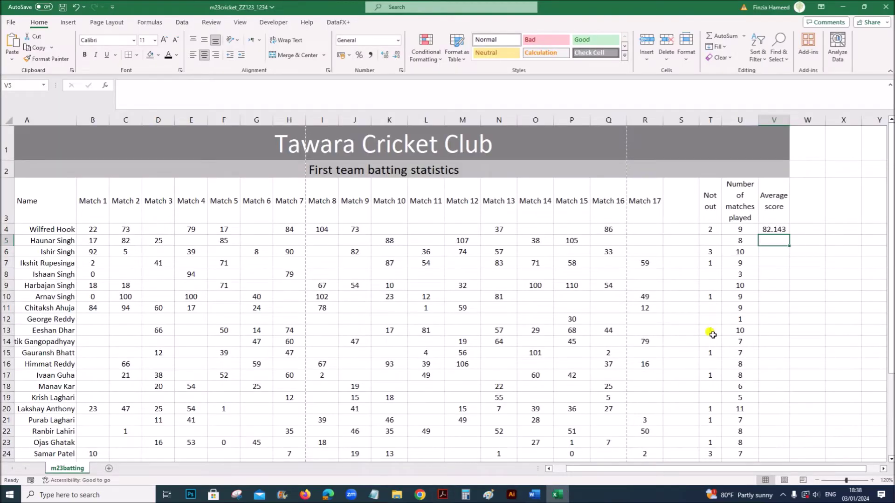
double_click(769, 228)
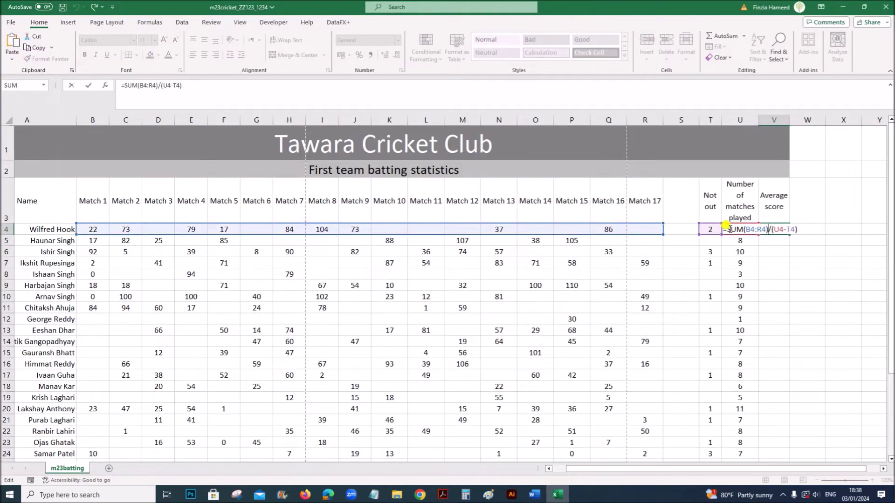
left_click_drag(715, 469, 747, 468)
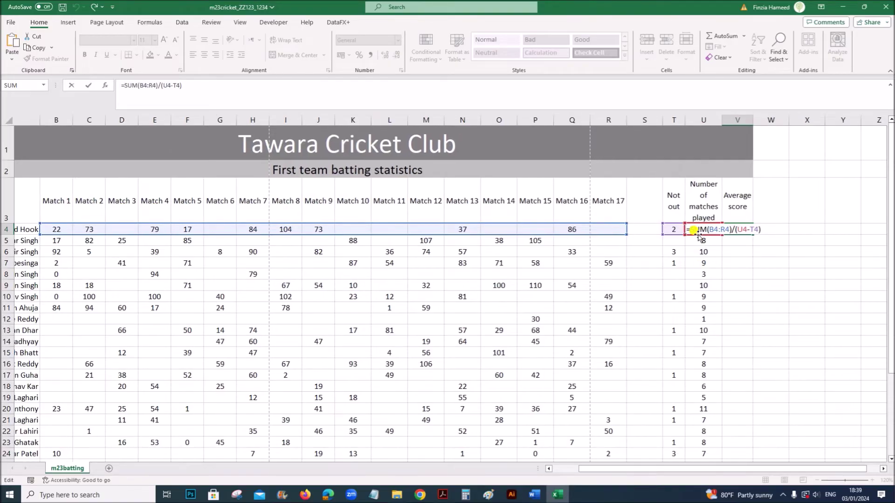
type("IF(")
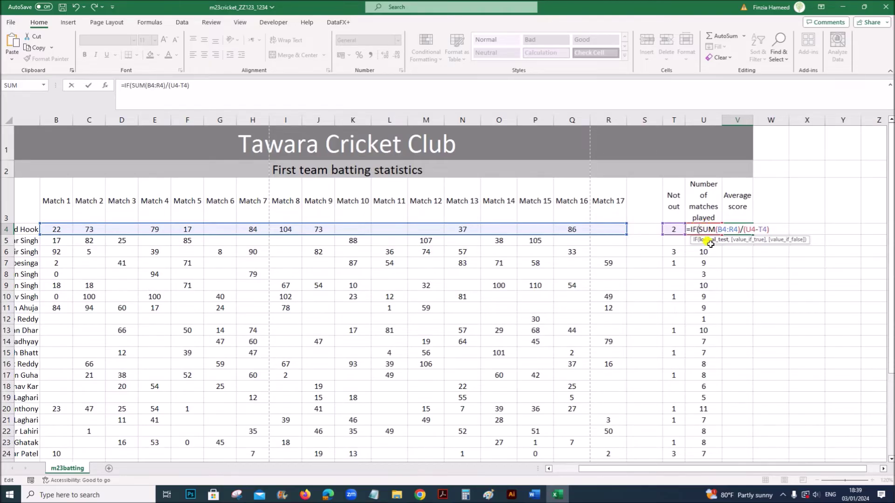
type("U4")
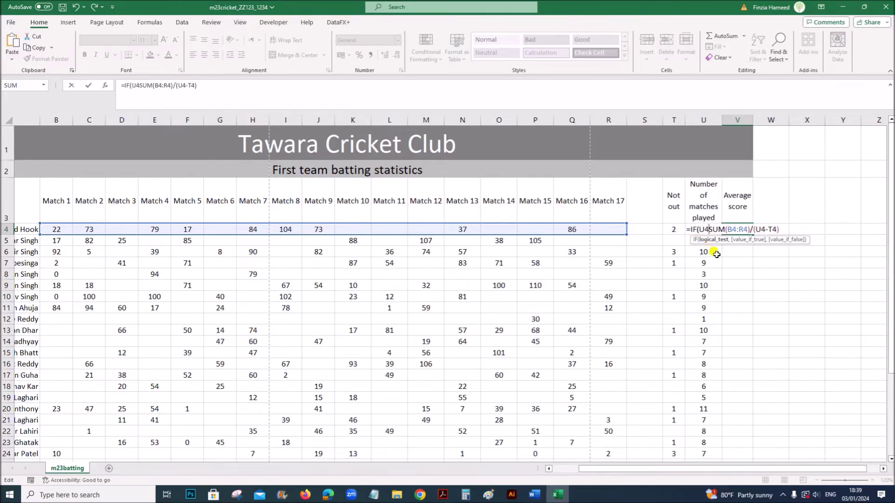
type("<5")
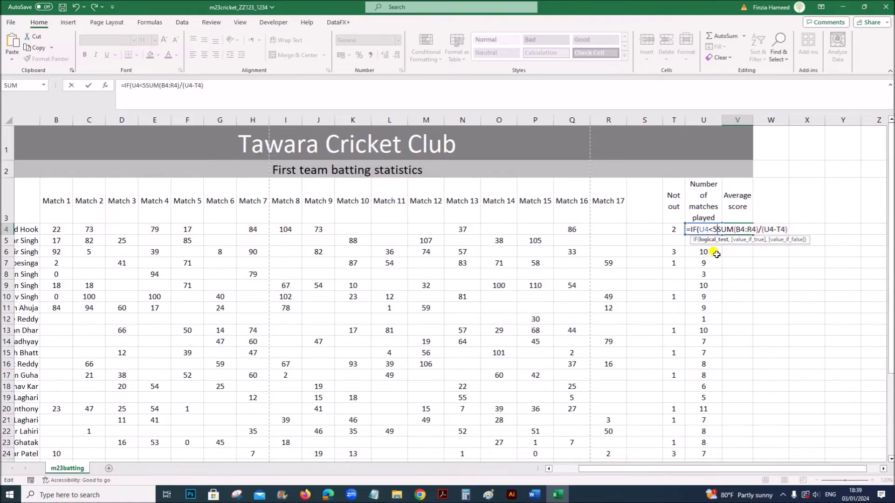
type(",")
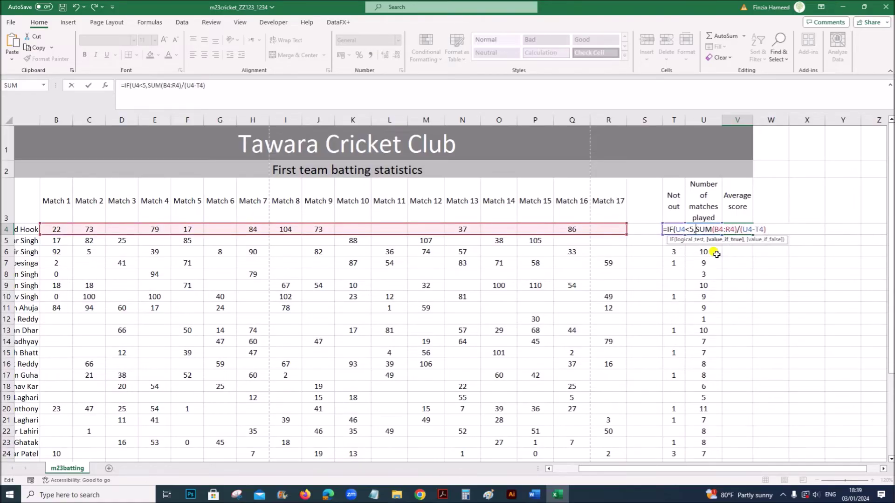
type("\"\"")
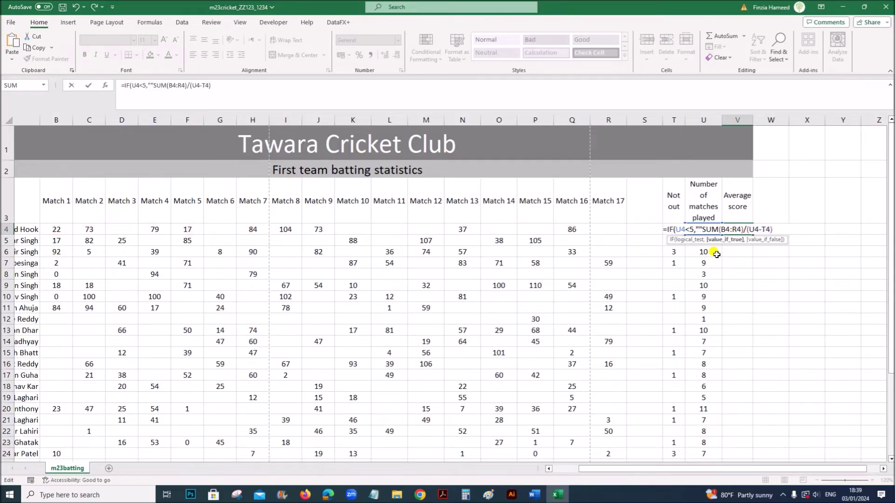
type(",")
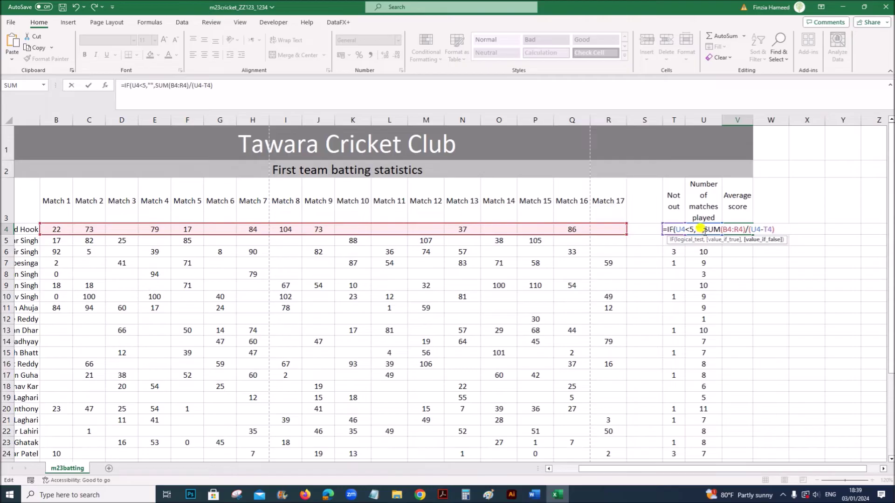
left_click_drag(700, 227, 774, 227)
left_click(773, 227)
type(")")
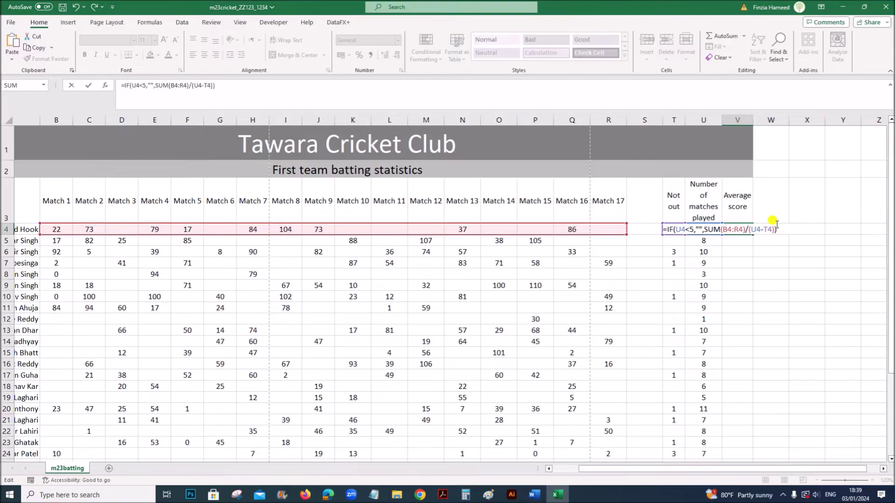
left_click(756, 285)
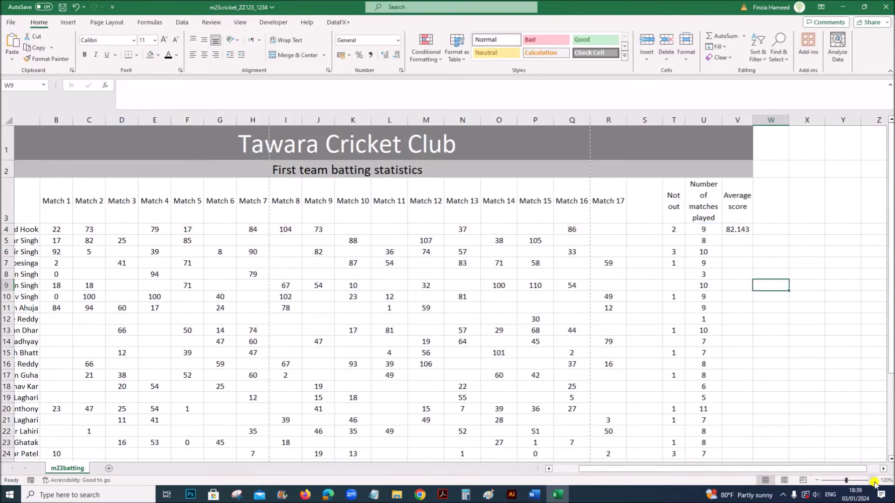
Step: Review the condition, blank result and average calculation of the IF formula in V4, leaving the formula as it is
left_click(872, 480)
left_click(872, 481)
left_click(872, 481)
left_click_drag(830, 468, 839, 464)
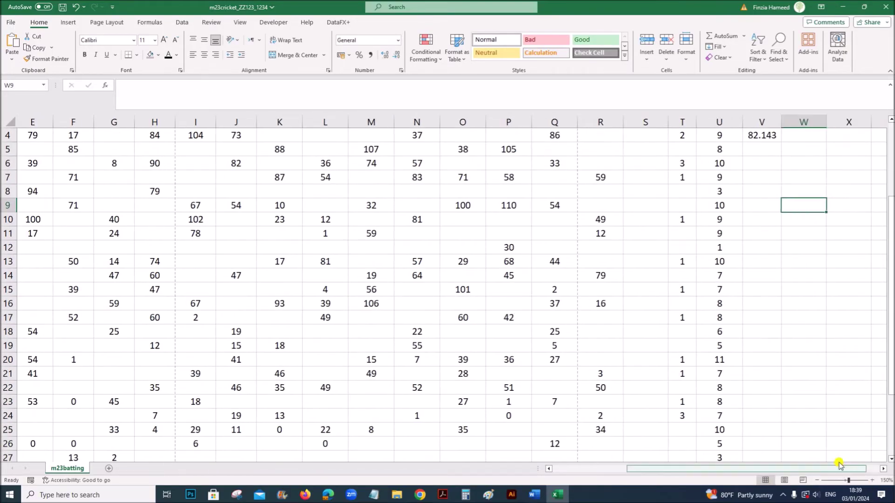
scroll(818, 340, "up", 1)
double_click(759, 256)
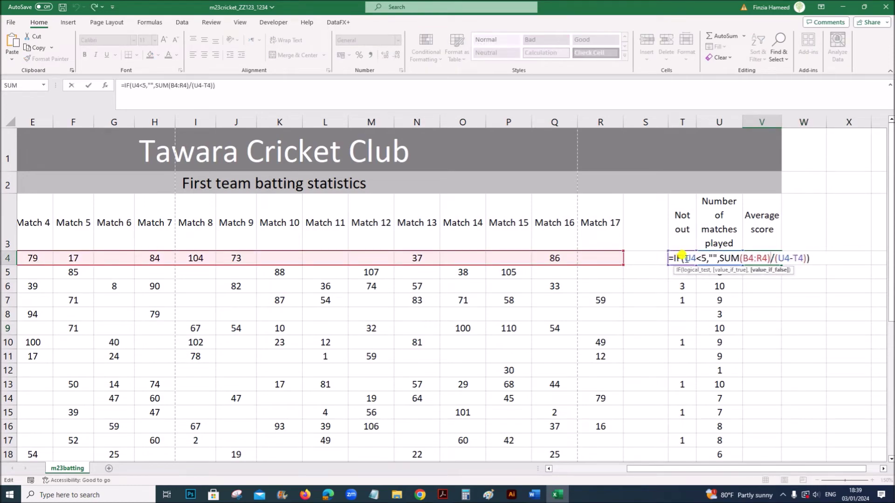
left_click_drag(688, 257, 698, 257)
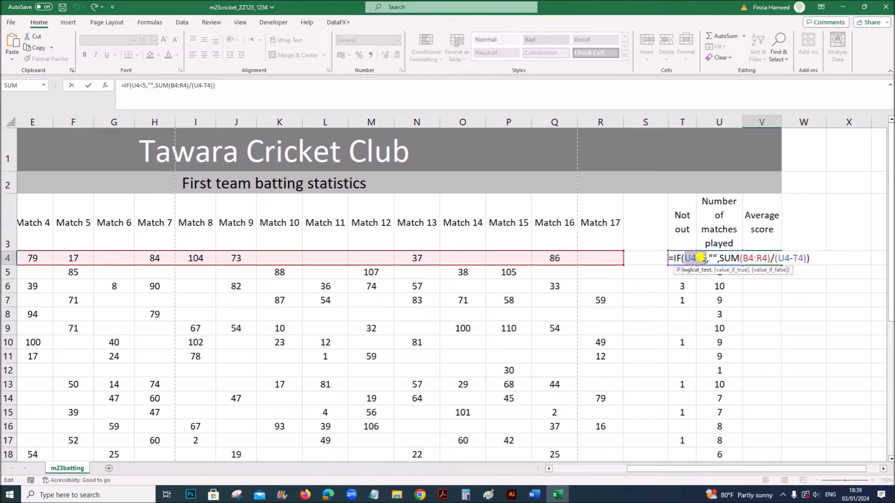
left_click(707, 255)
left_click(712, 256)
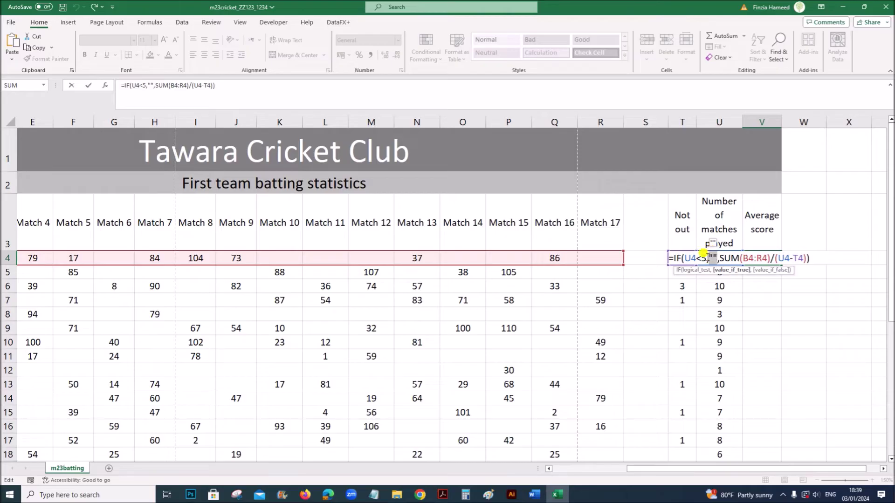
left_click_drag(718, 256, 802, 258)
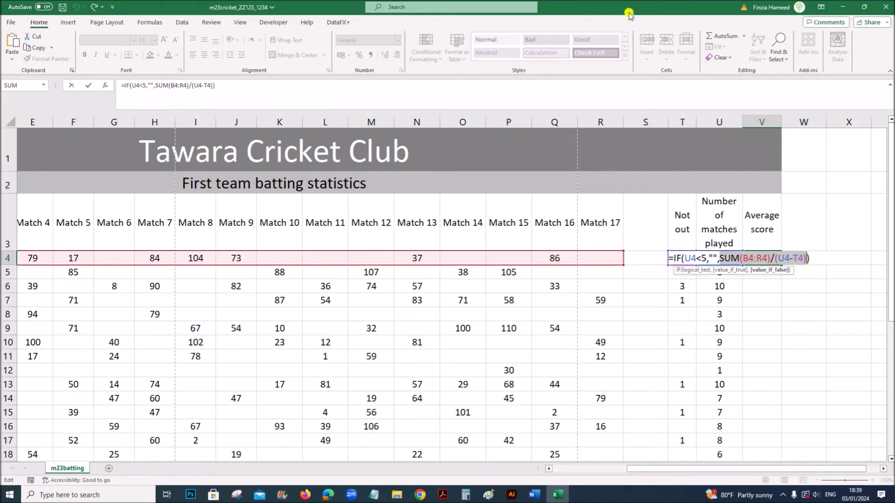
key("Return")
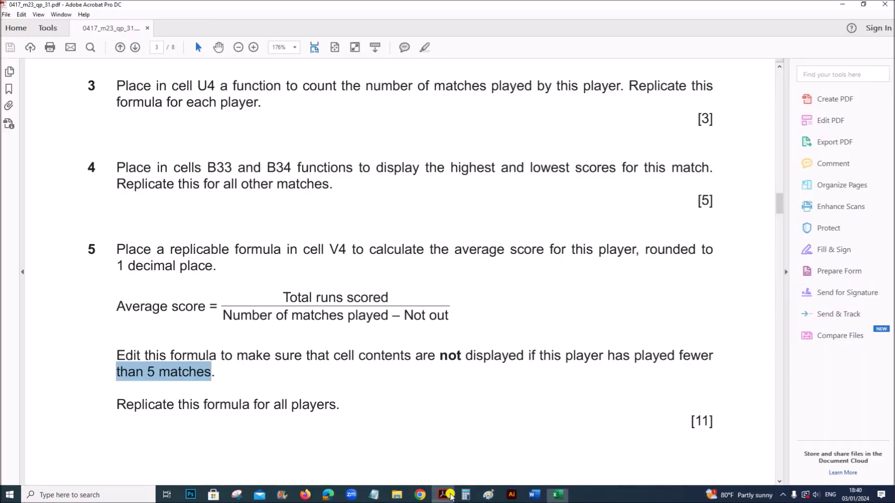
Step: Check question 5 in the exam paper, return to the spreadsheet and replicate the V4 average score formula down to V31
left_click(446, 496)
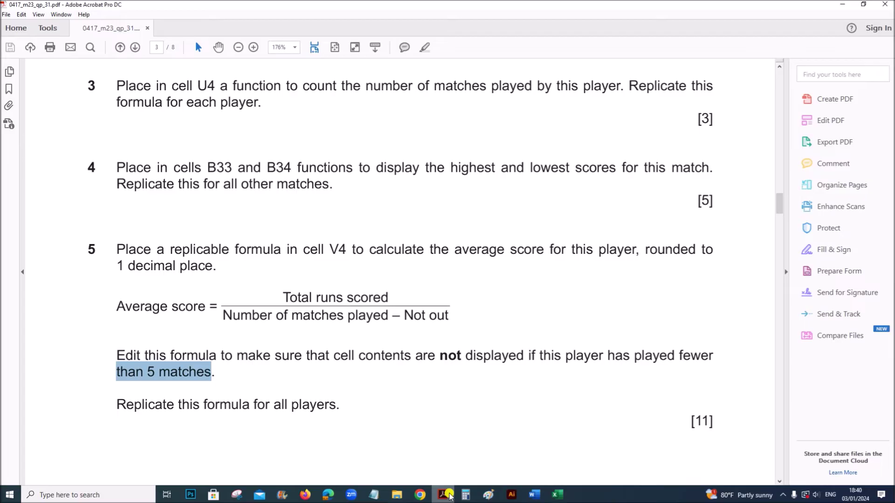
left_click(558, 495)
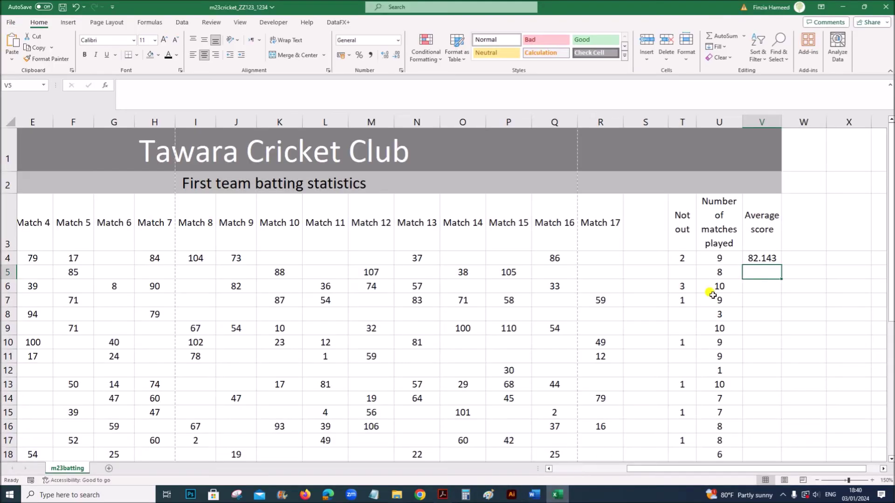
left_click(766, 259)
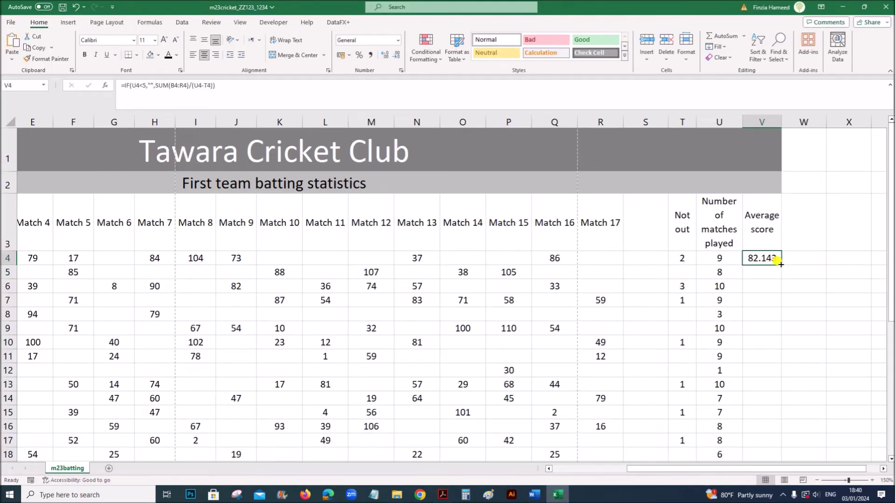
double_click(781, 264)
scroll(773, 270, "down", 6)
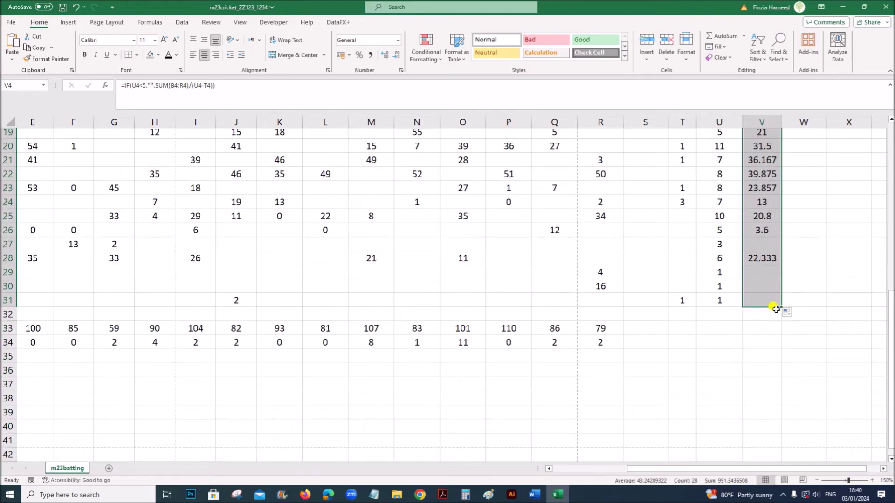
Step: Switch to the exam paper and read questions 6 to 8 about saving, printing and sorting the spreadsheet
left_click(442, 494)
scroll(422, 450, "down", 5)
scroll(420, 449, "down", 6)
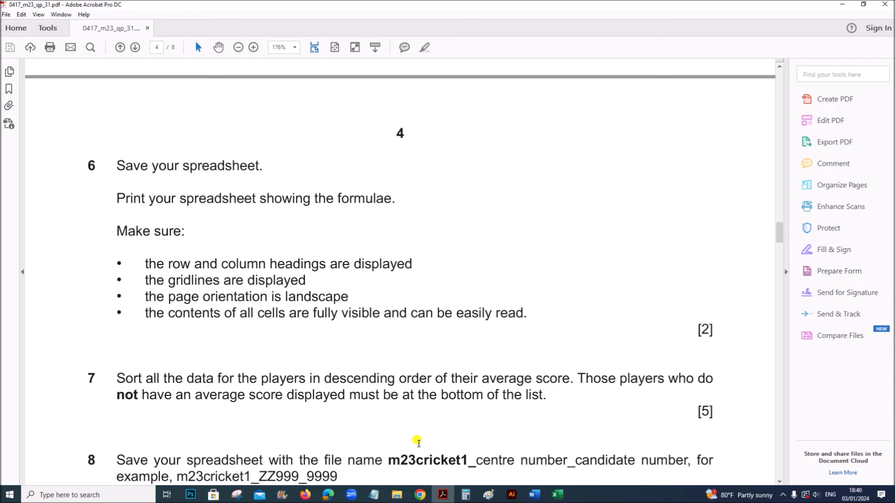
scroll(417, 441, "down", 3)
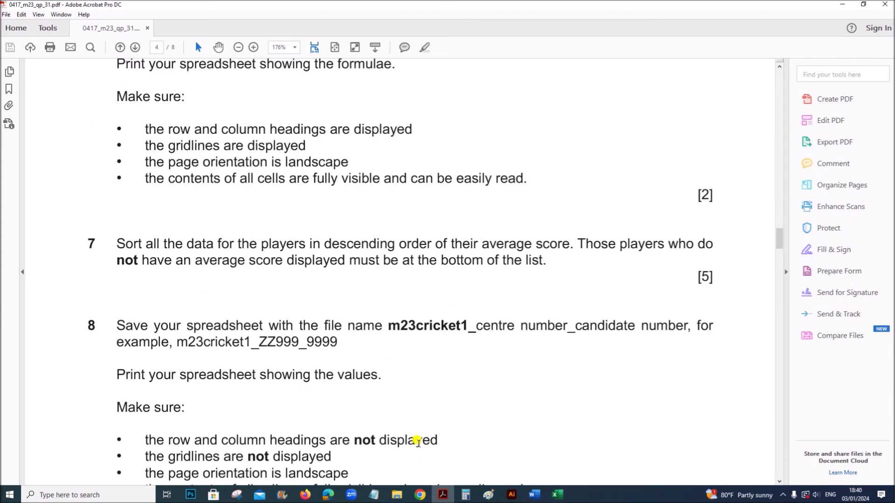
scroll(419, 441, "up", 3)
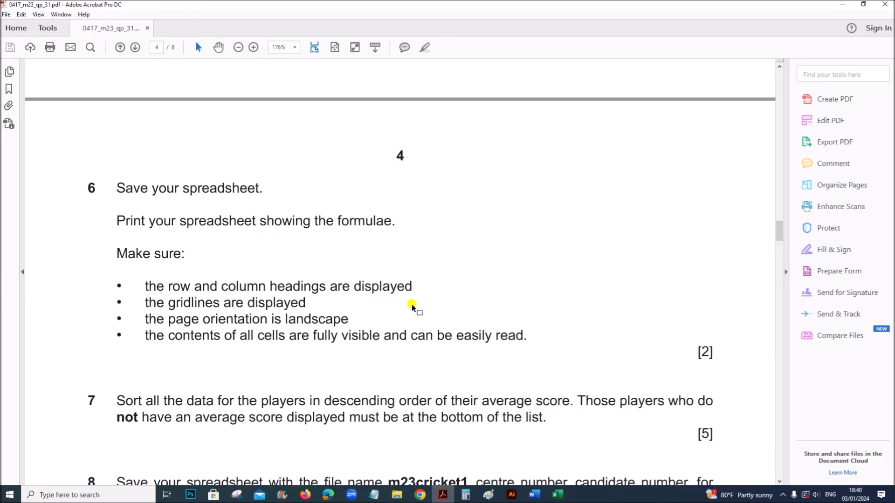
scroll(480, 443, "up", 3)
scroll(480, 434, "up", 3)
scroll(479, 431, "down", 3)
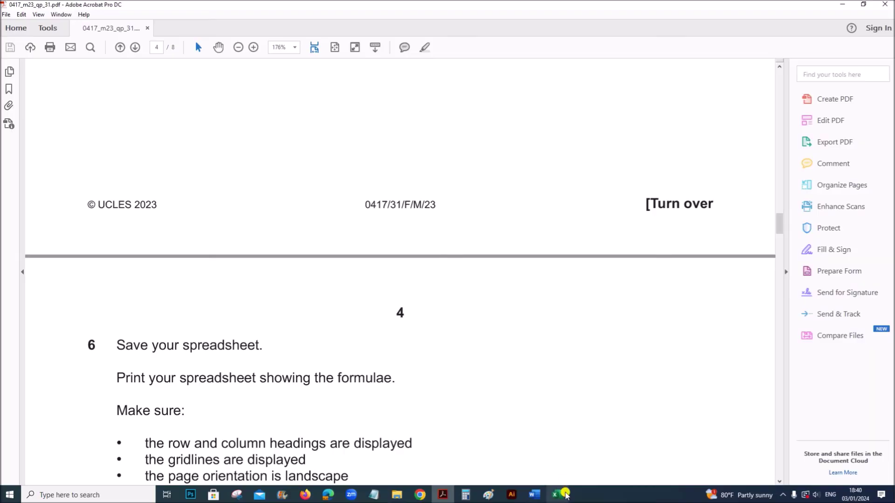
Step: Return to the spreadsheet and display the formulas in the m23batting sheet instead of their values
left_click(553, 493)
left_click(603, 339)
scroll(611, 368, "up", 6)
scroll(615, 379, "up", 1)
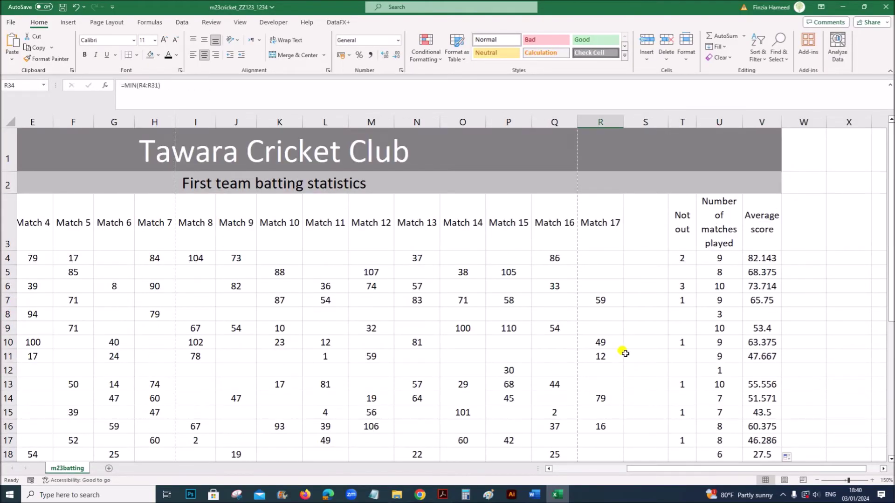
left_click(766, 288)
left_click(192, 286)
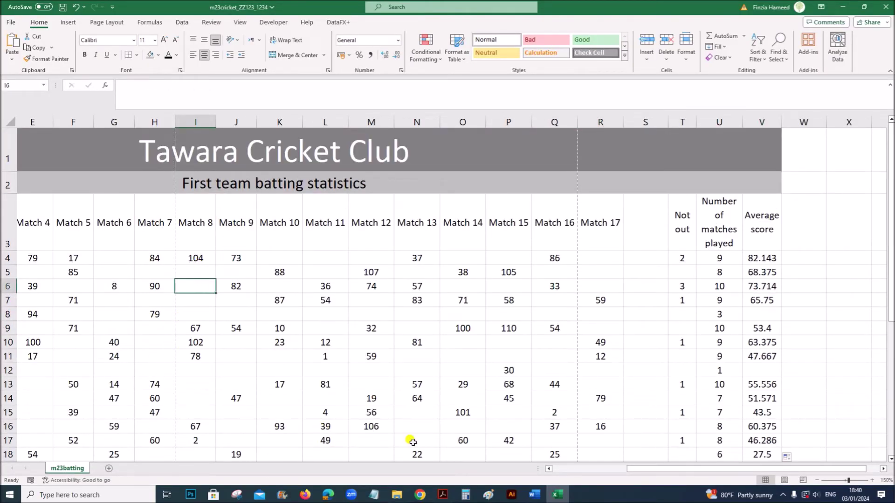
left_click_drag(635, 468, 557, 468)
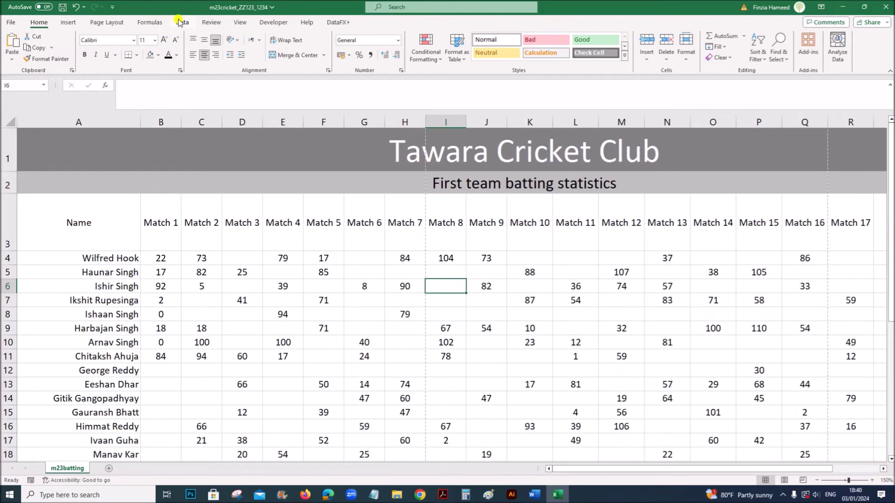
left_click(149, 21)
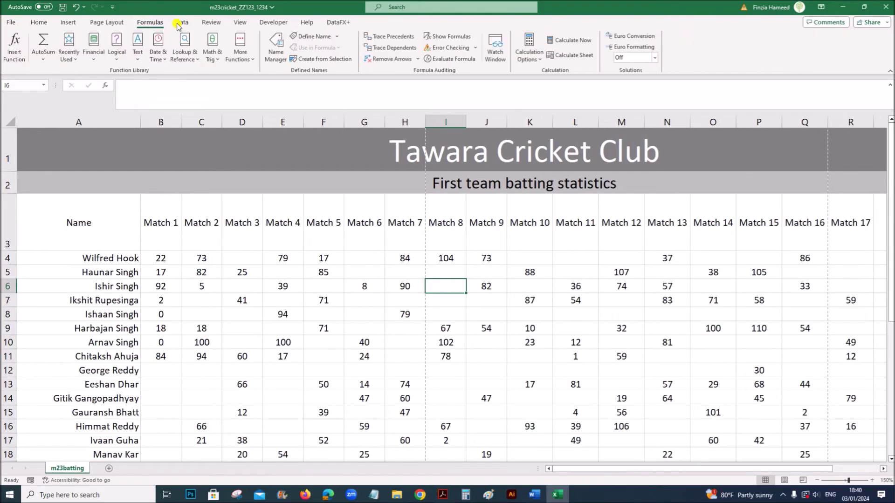
left_click(469, 42)
Step: Select the whole sheet and autofit all column widths to their contents
left_click(285, 316)
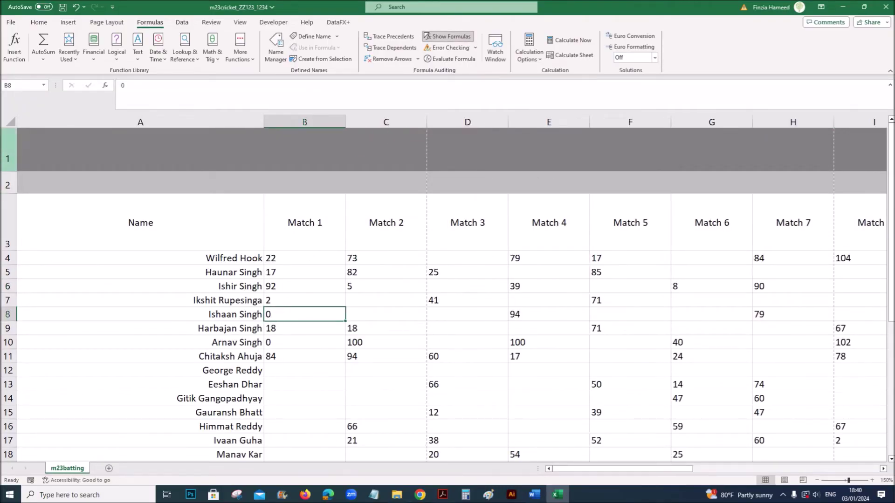
left_click(9, 121)
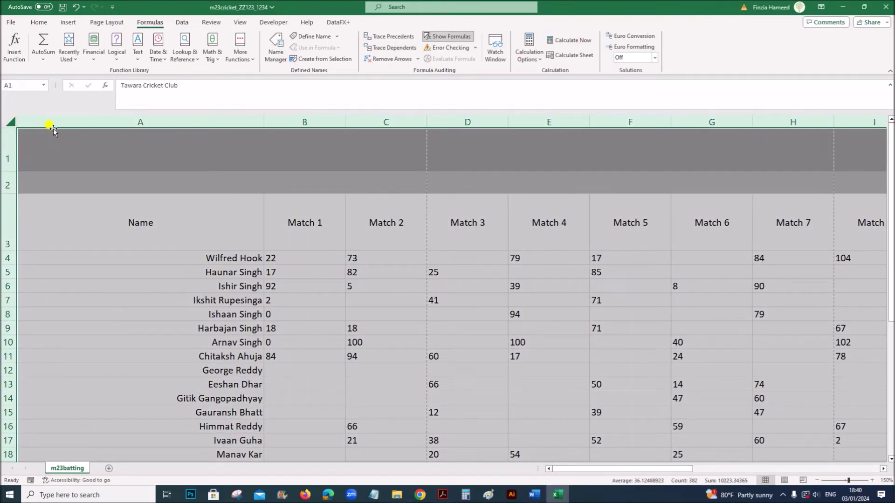
double_click(263, 122)
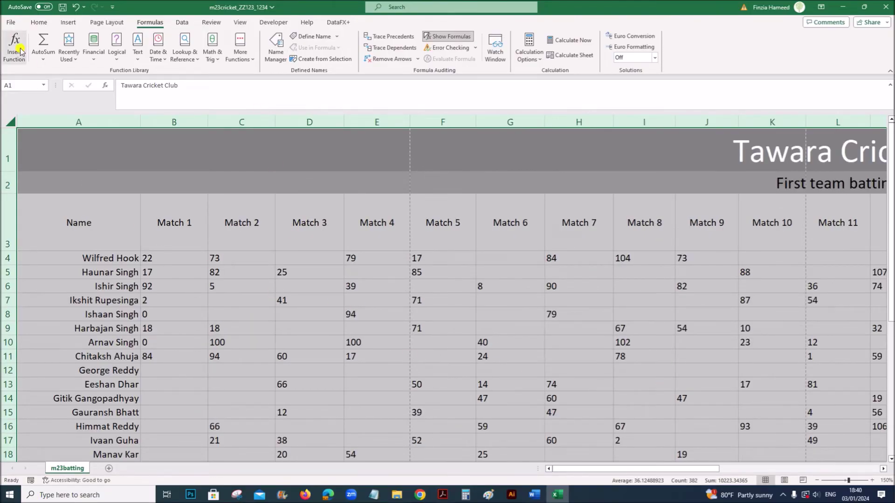
Step: Open the print settings, highlight question 6's row and column headings requirement in the exam paper, and return to the spreadsheet
left_click(12, 22)
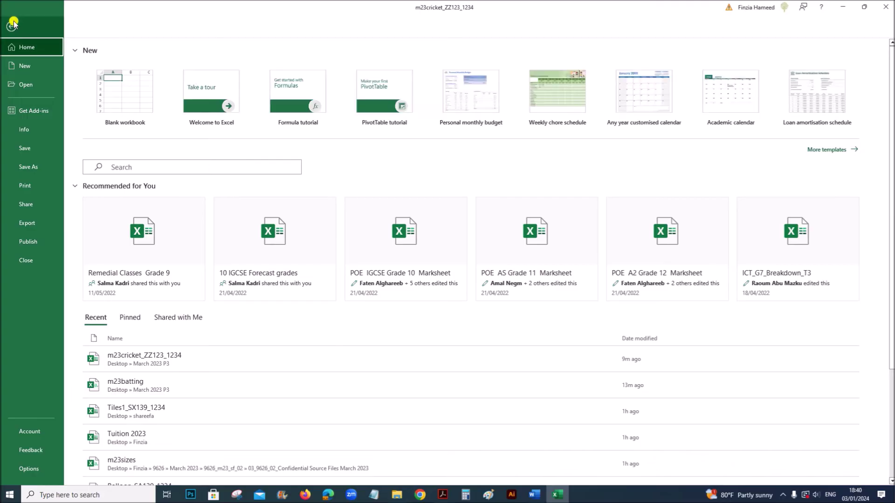
left_click(37, 186)
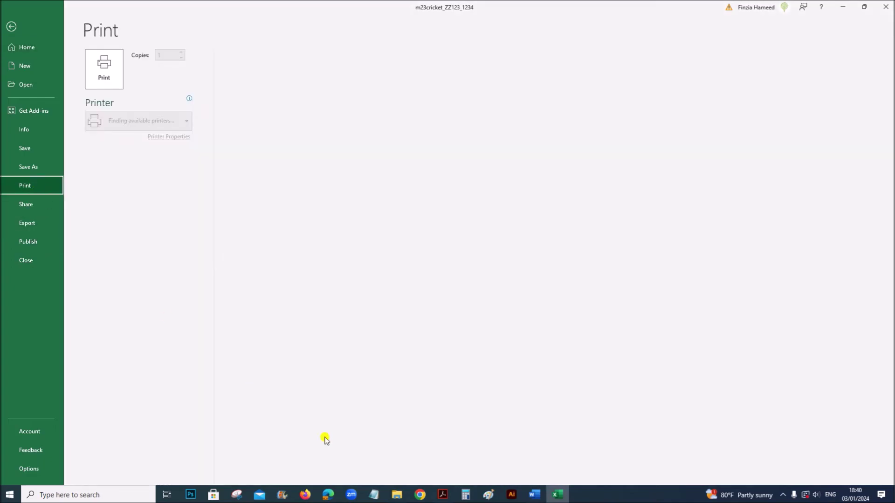
left_click(444, 496)
scroll(300, 432, "down", 5)
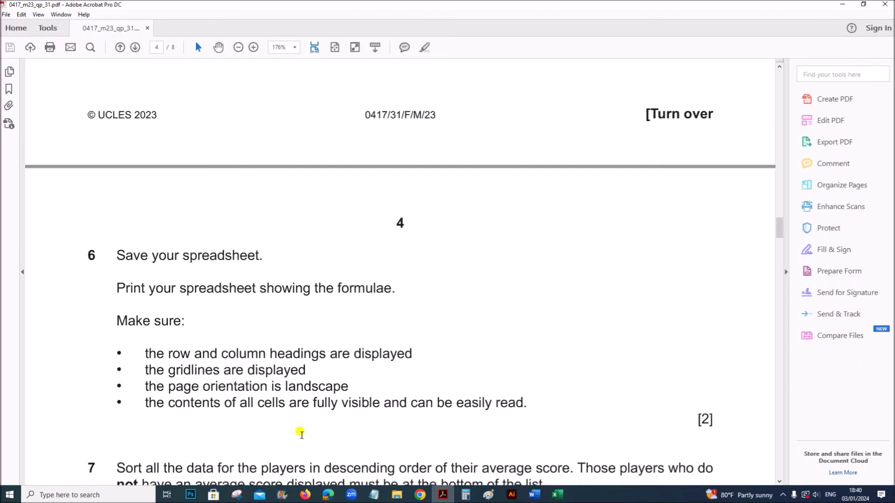
left_click_drag(145, 331, 398, 329)
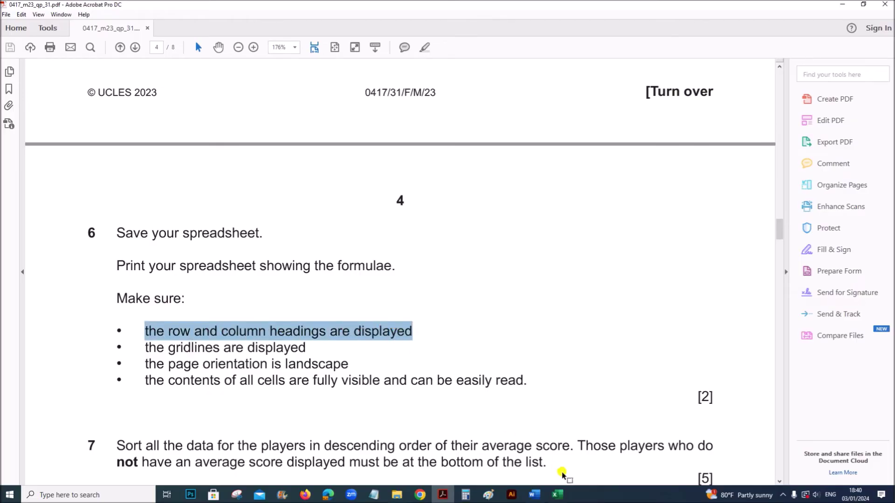
left_click(558, 495)
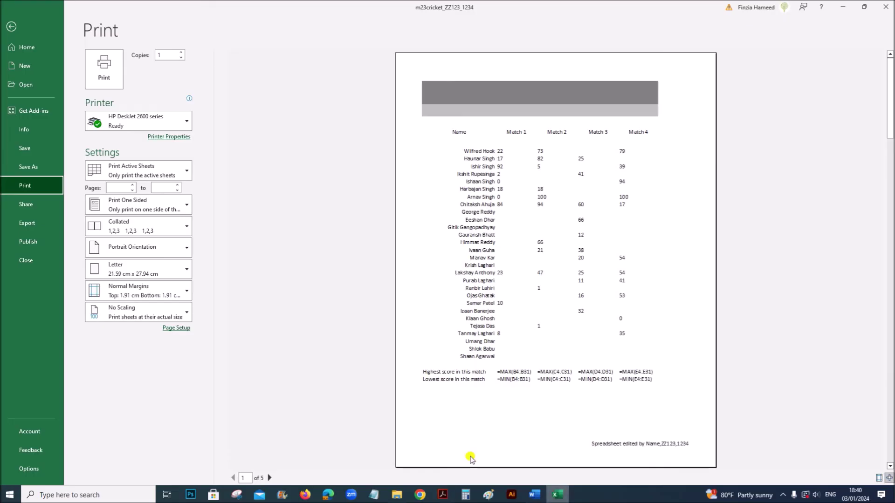
Step: Set up the page to print row and column headings and gridlines, checking question 6's requirements in the exam paper
left_click(171, 330)
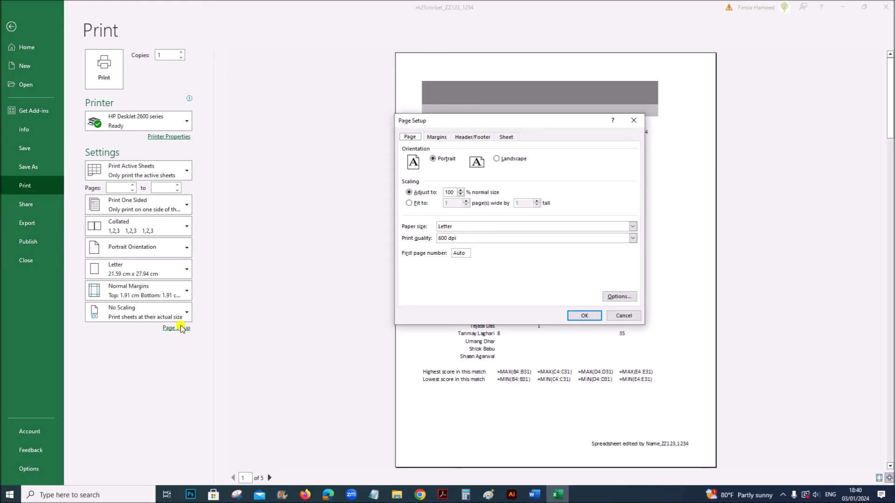
left_click(507, 138)
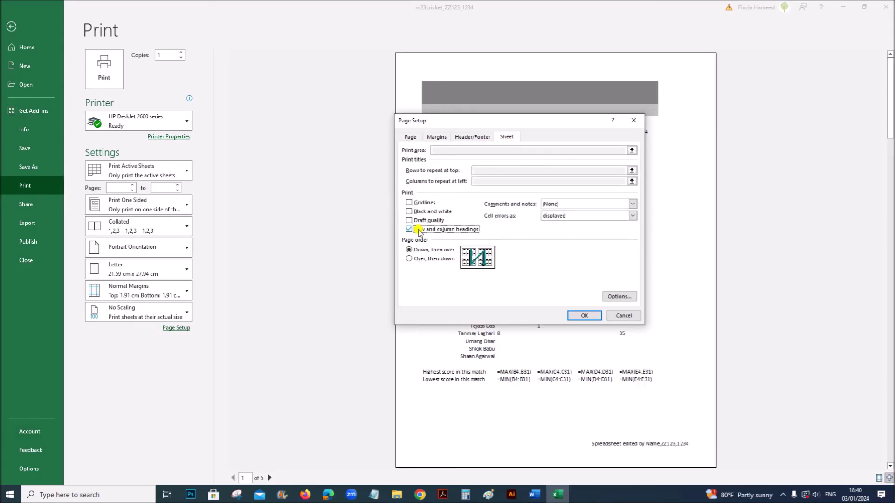
left_click(443, 495)
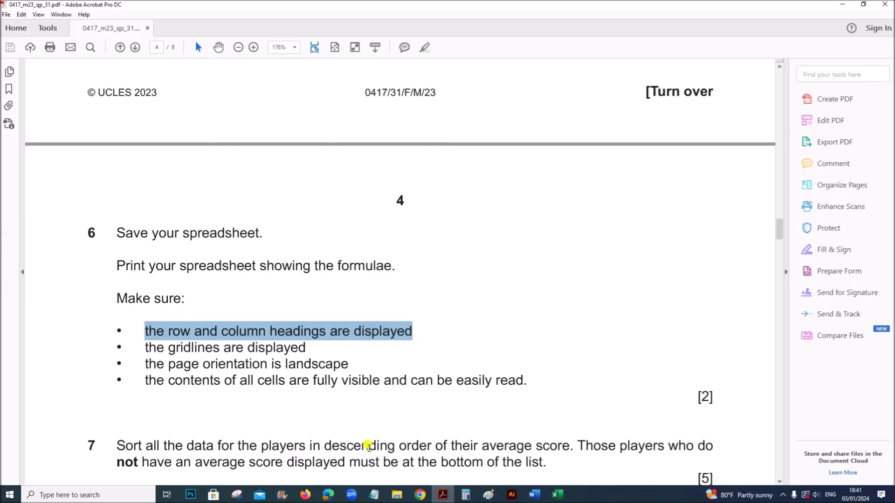
left_click(558, 495)
left_click(410, 202)
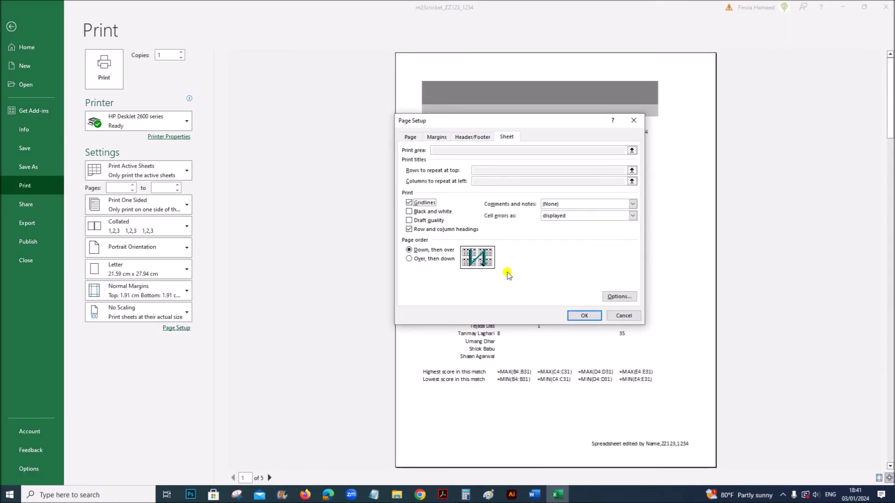
left_click(582, 316)
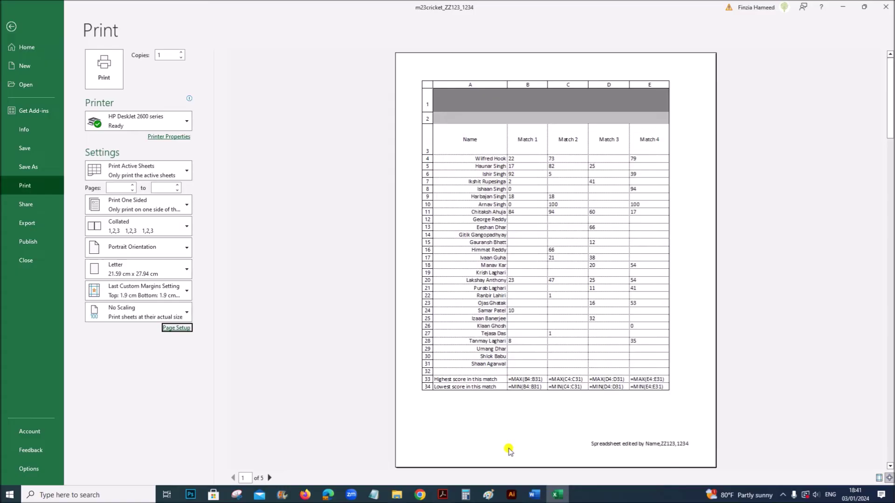
Step: Check the page orientation requirement in the exam paper and set the spreadsheet's print orientation to landscape
left_click(442, 494)
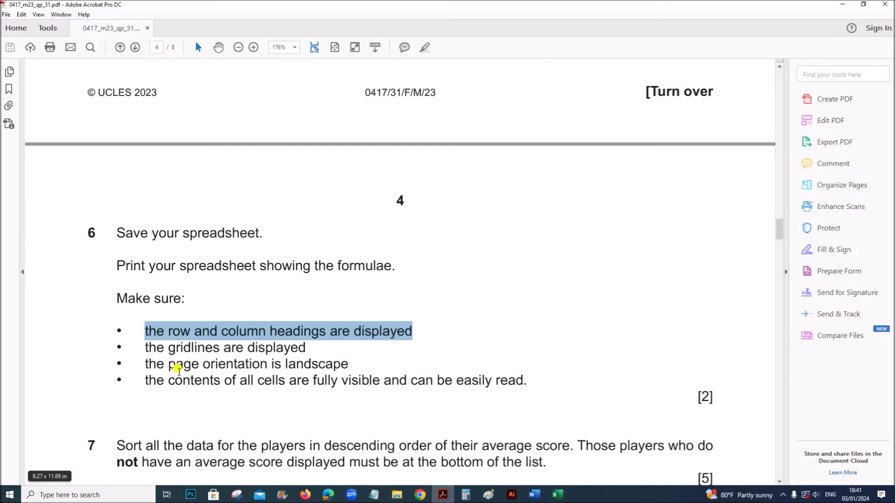
left_click(558, 494)
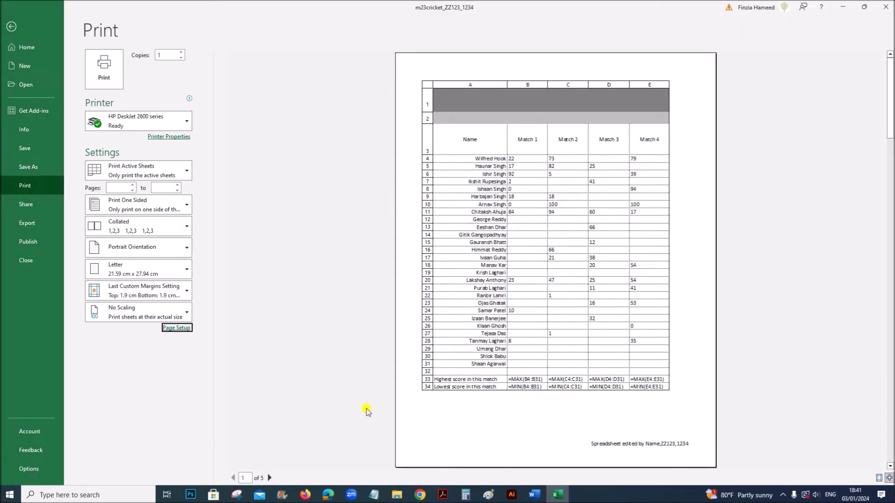
left_click(159, 248)
left_click(152, 290)
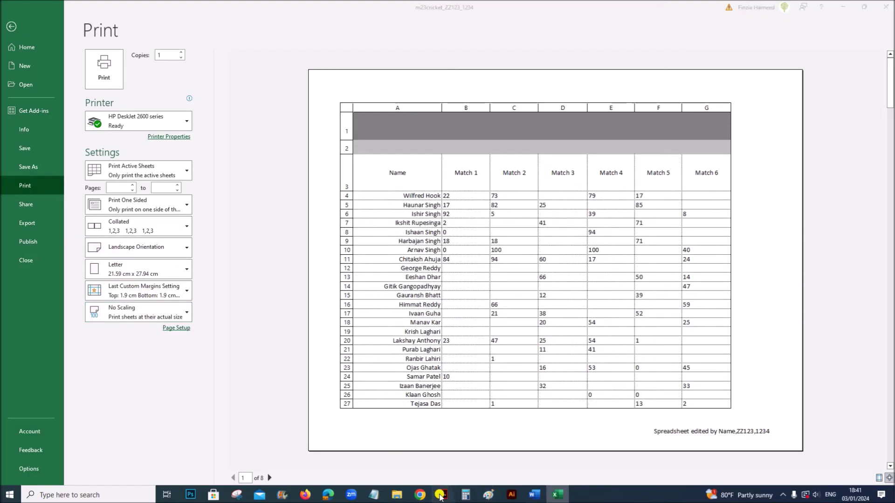
Step: Highlight the exam paper's requirement that all cell contents be fully visible and easily read, and return to the print preview
left_click(442, 494)
left_click_drag(187, 381, 523, 380)
left_click(557, 494)
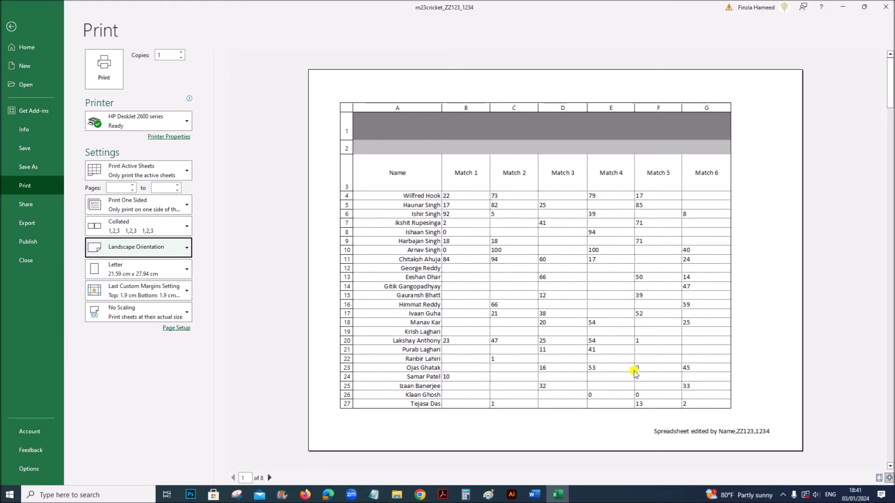
Step: Recheck question 6 in the exam paper, leave the print preview and turn off the formula display in the spreadsheet
key("alt+Tab")
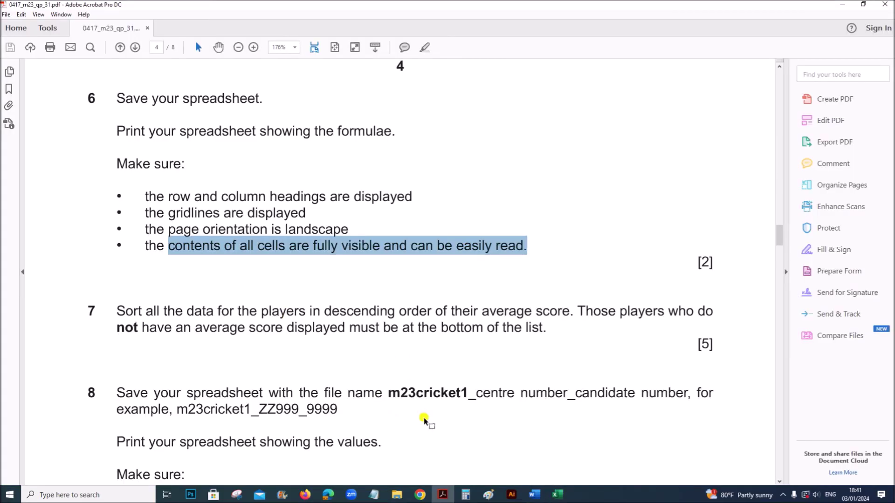
left_click(557, 494)
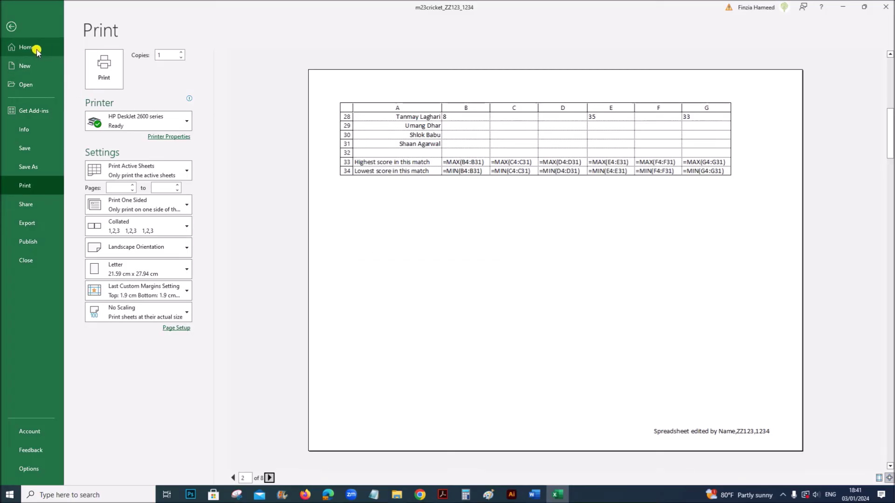
left_click(26, 31)
left_click(252, 296)
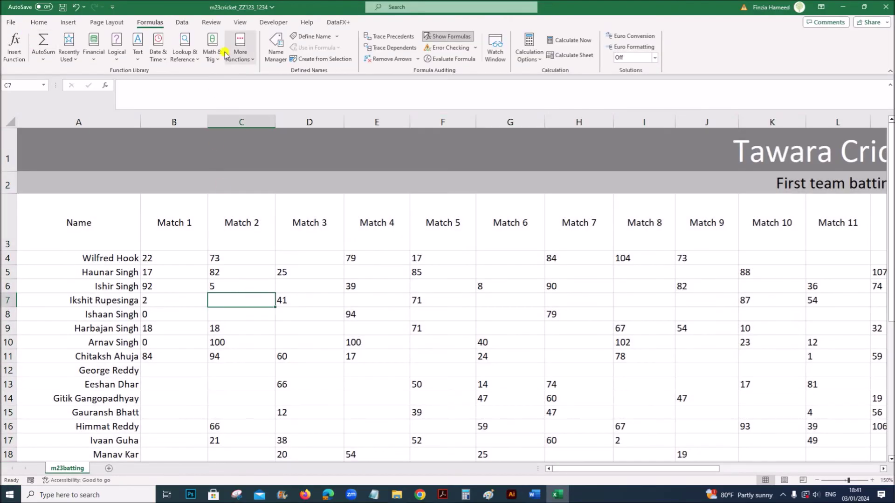
left_click(439, 37)
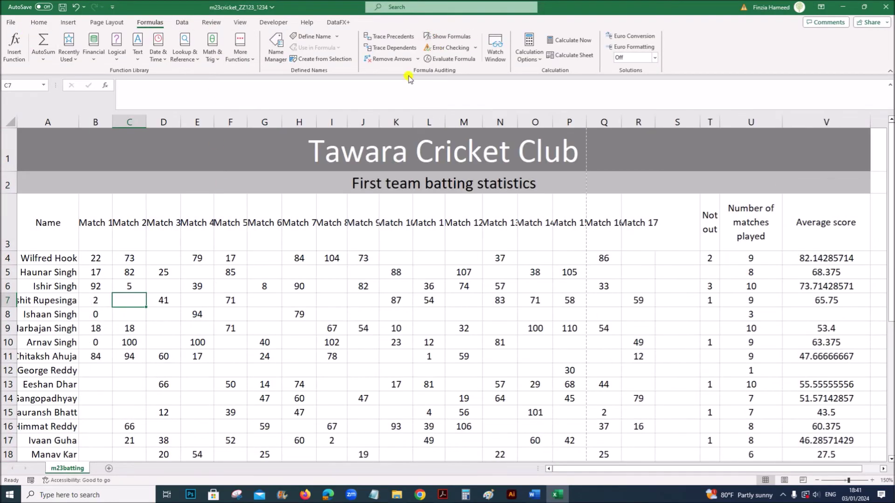
Step: Auto-fit the width of all columns in the sheet and narrow the Average score column
left_click(13, 122)
double_click(79, 122)
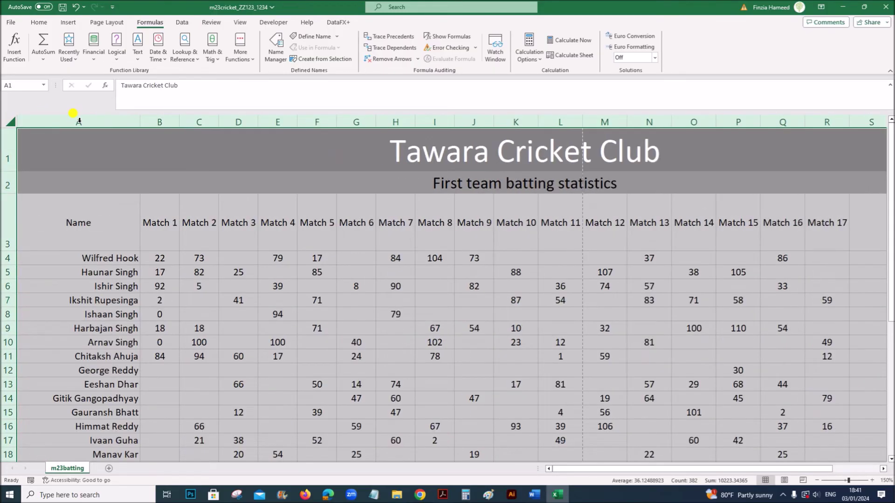
left_click(216, 307)
left_click_drag(590, 469, 686, 472)
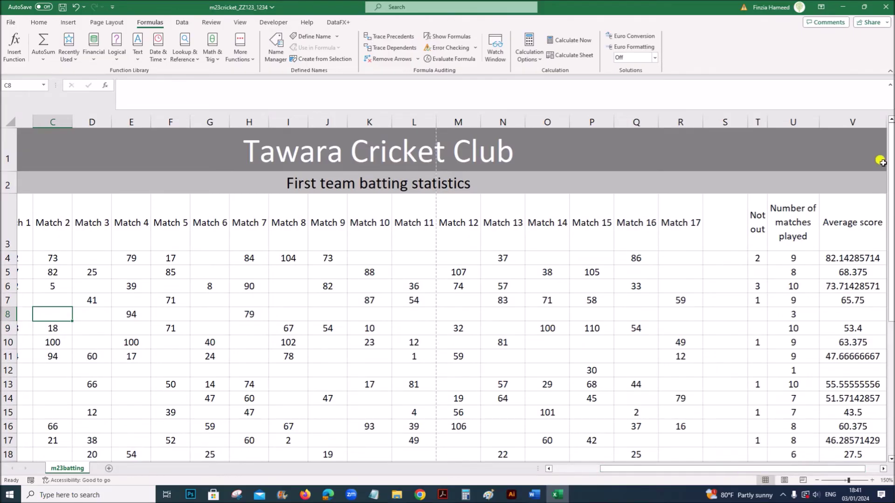
left_click_drag(886, 122, 857, 124)
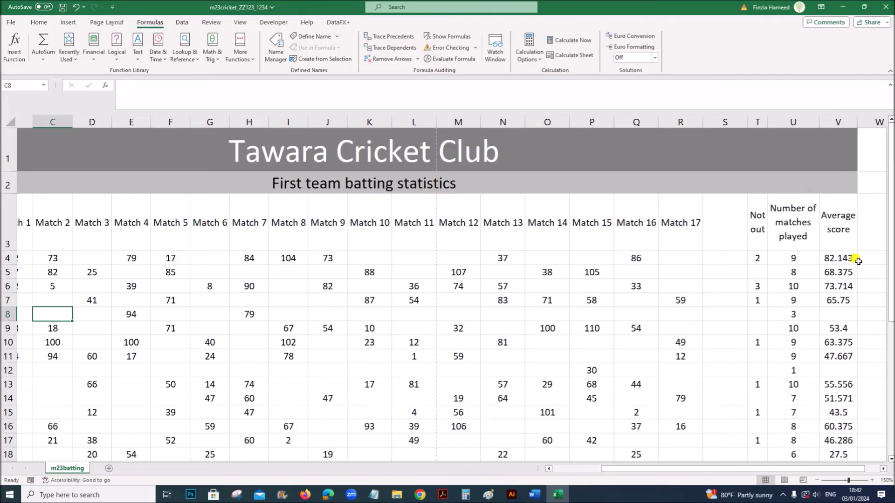
left_click(839, 356)
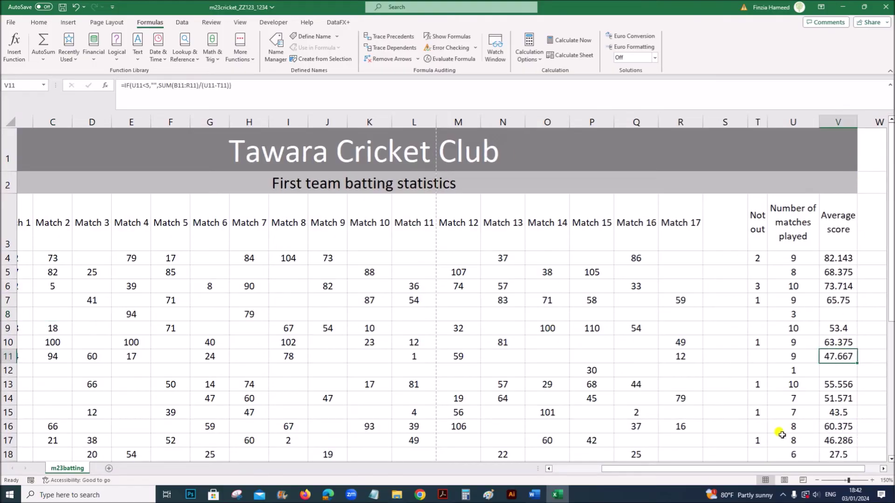
Step: Highlight question 7's requirement to sort players in descending order of average score in the exam paper, and return to the spreadsheet
left_click(442, 495)
left_click(360, 359)
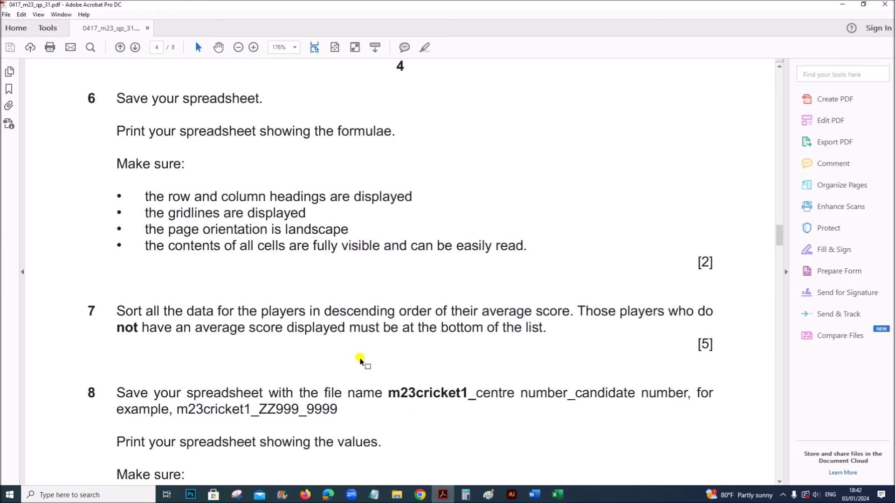
left_click_drag(164, 311, 555, 305)
left_click(557, 494)
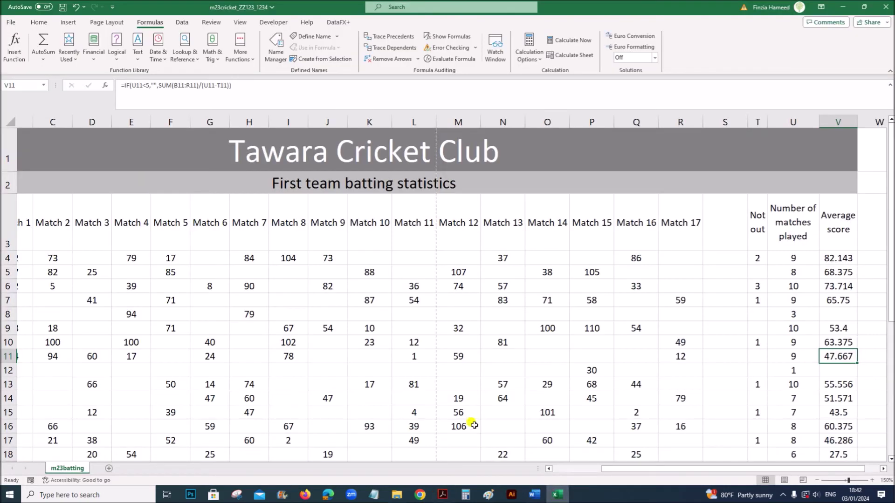
Step: Select the header row and all player data, A3:V31, and start a custom sort with the data marked as having headers
left_click(574, 302)
left_click_drag(21, 223, 845, 427)
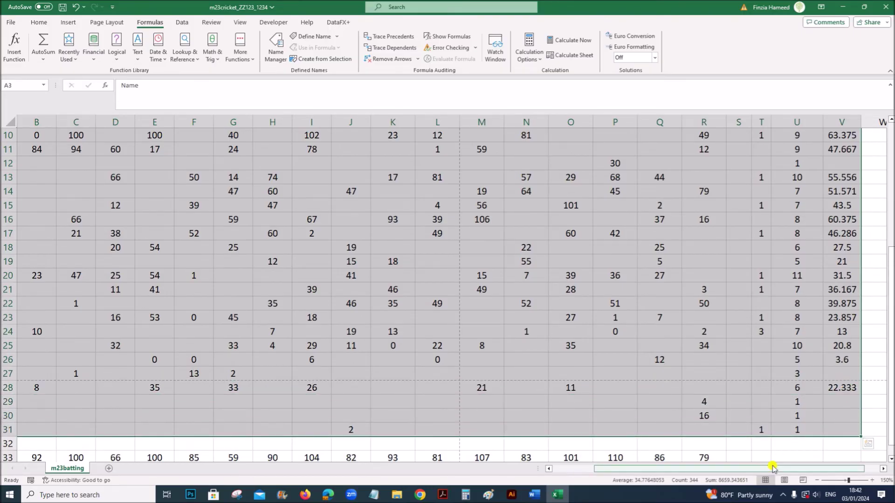
scroll(356, 340, "up", 3)
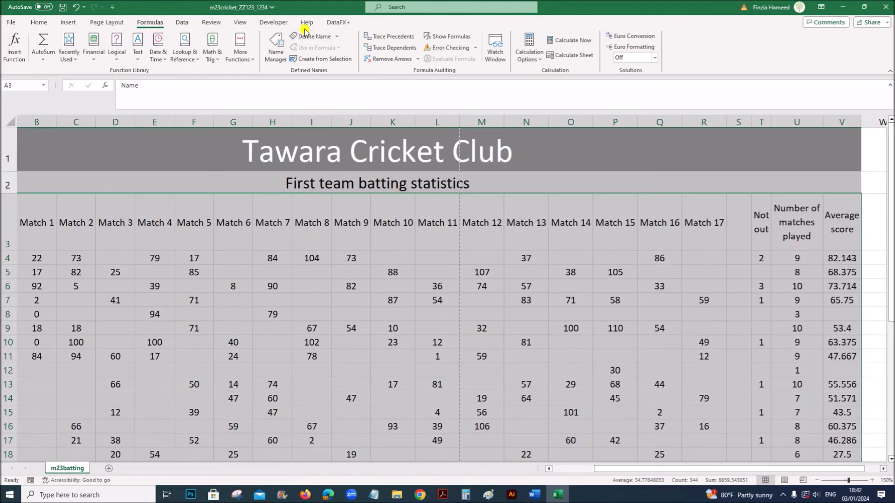
left_click(182, 22)
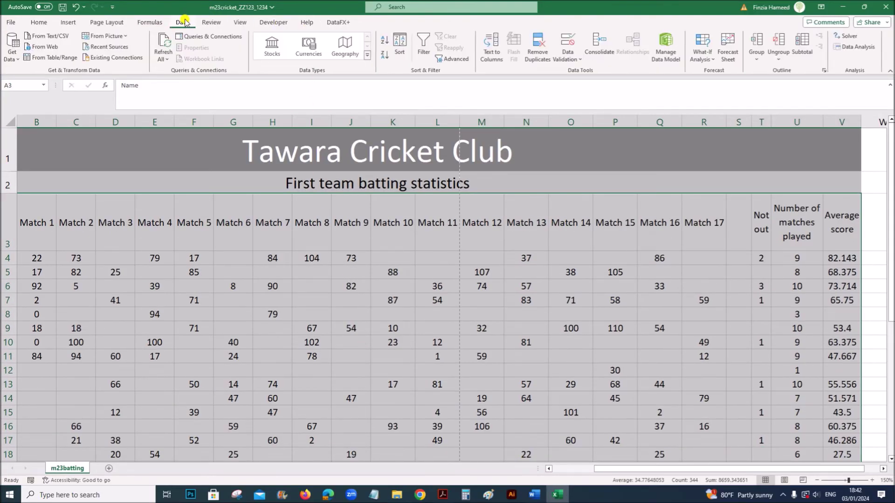
left_click(403, 48)
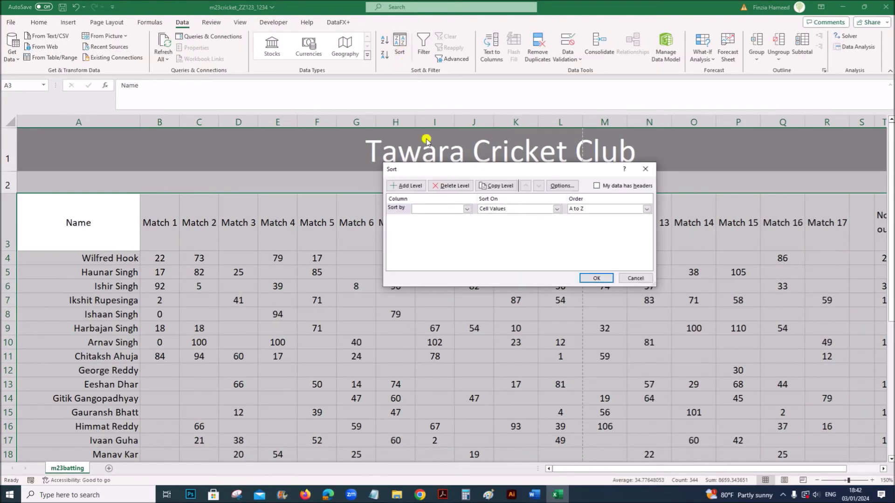
left_click(467, 208)
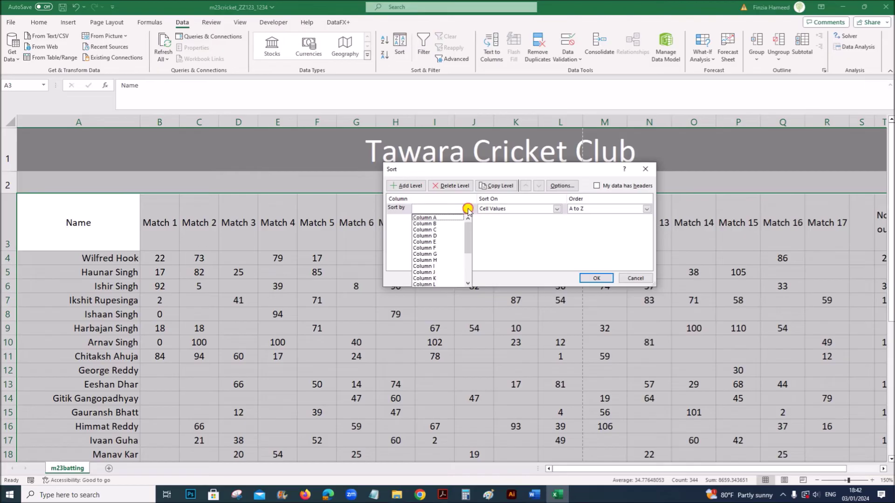
left_click(601, 188)
left_click(597, 186)
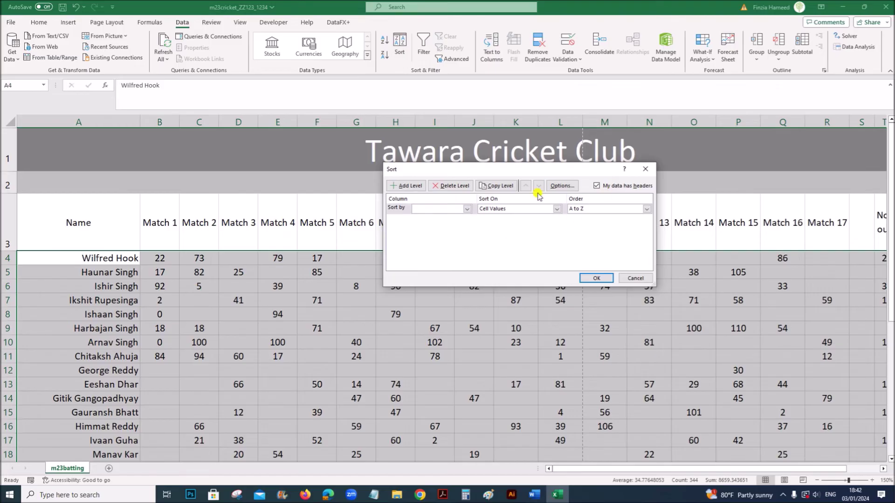
Step: Sort the players by Average score from Largest to Smallest, checking the order required in the exam paper
left_click(467, 209)
scroll(468, 236, "down", 3)
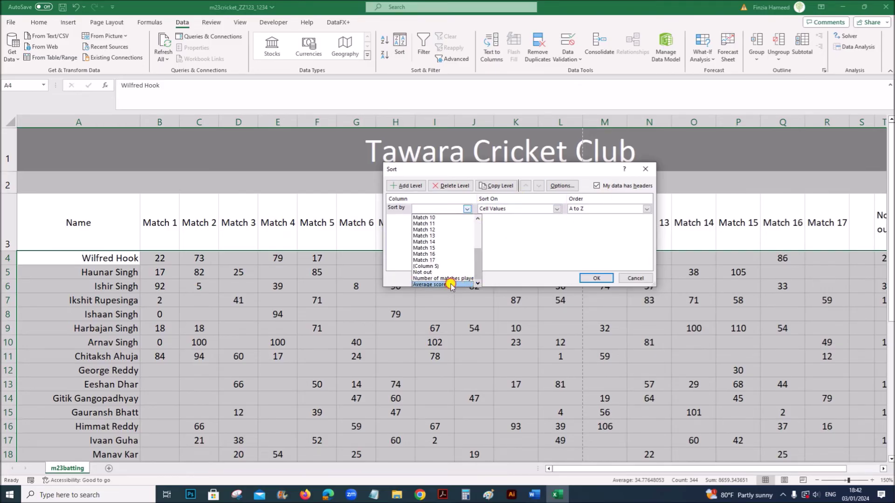
left_click(451, 285)
left_click(442, 493)
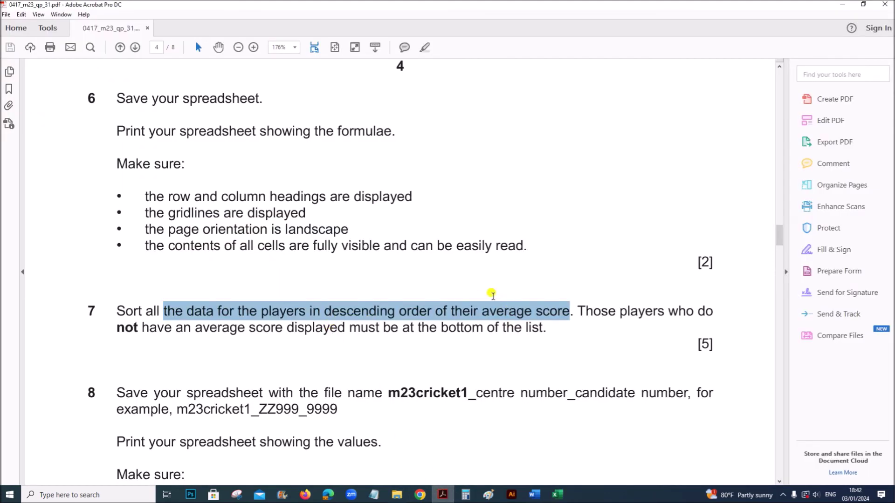
left_click(557, 495)
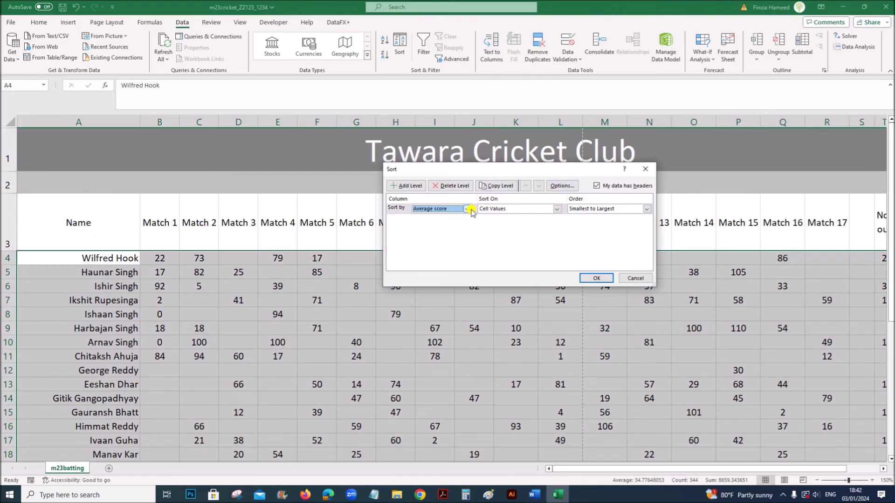
left_click(648, 208)
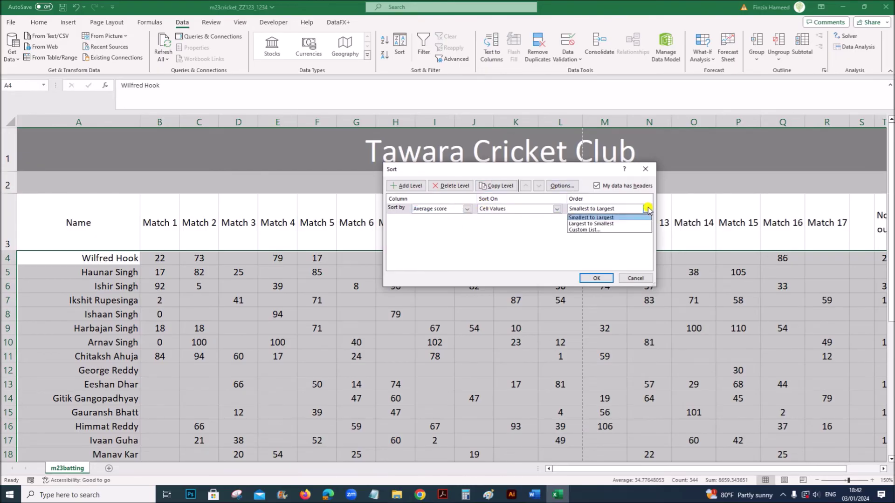
left_click(610, 223)
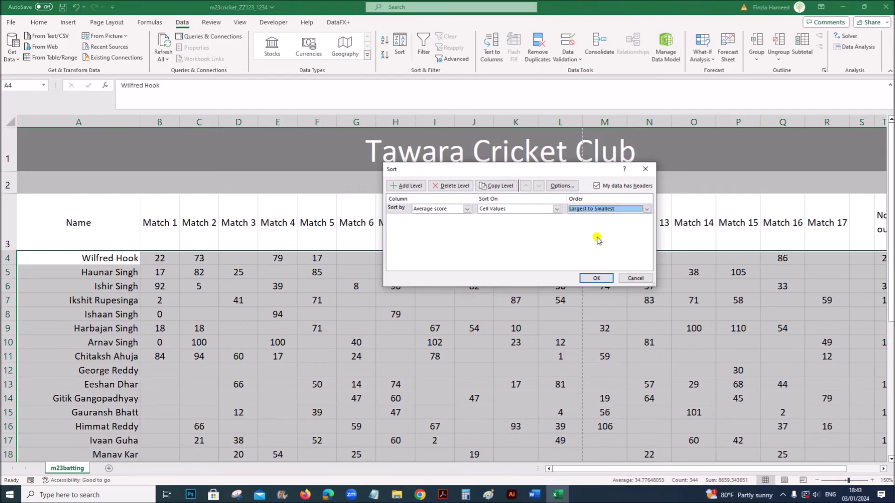
left_click(592, 278)
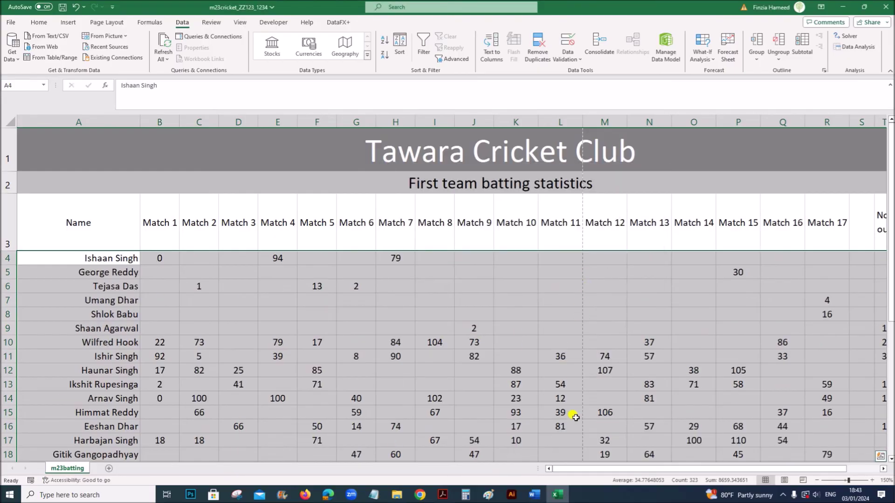
Step: Check the sorted average scores and highlight the exam paper's rule about placing players without an average score
left_click_drag(580, 467, 655, 473)
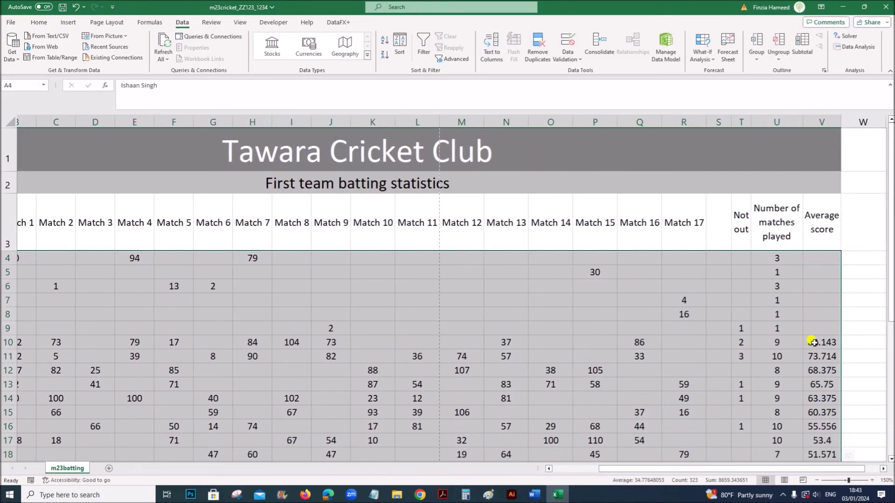
left_click(443, 495)
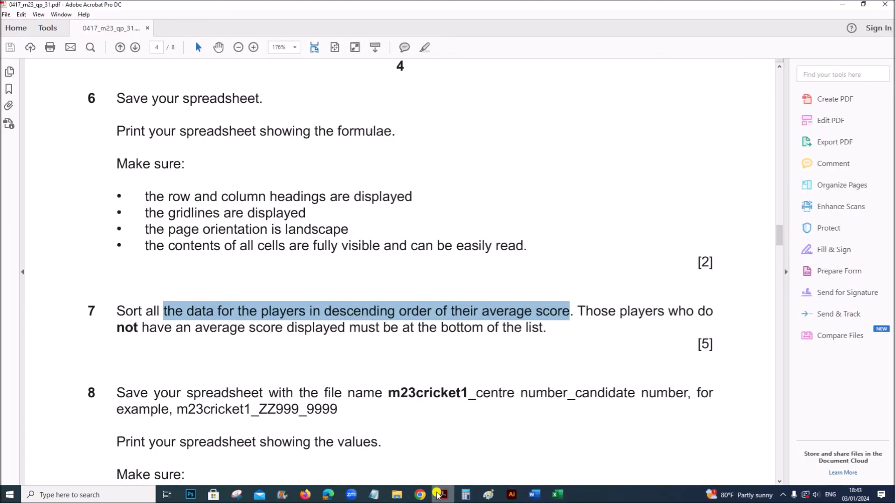
left_click_drag(579, 312, 542, 329)
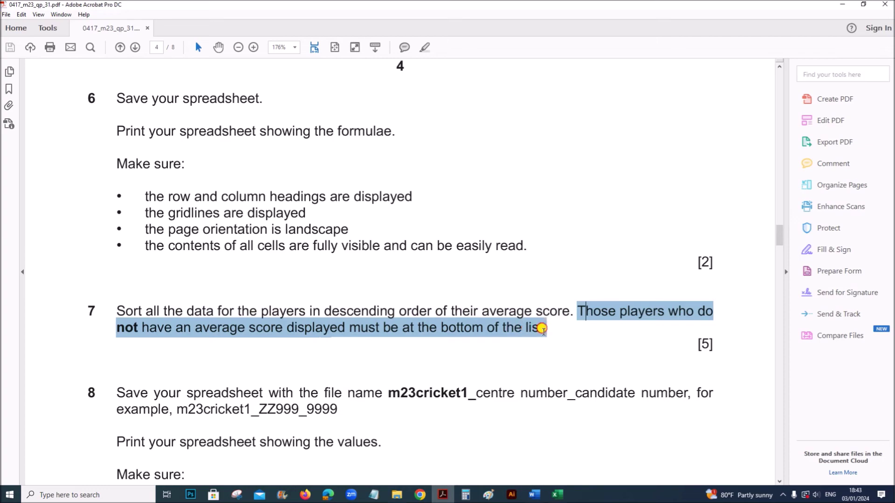
left_click(557, 494)
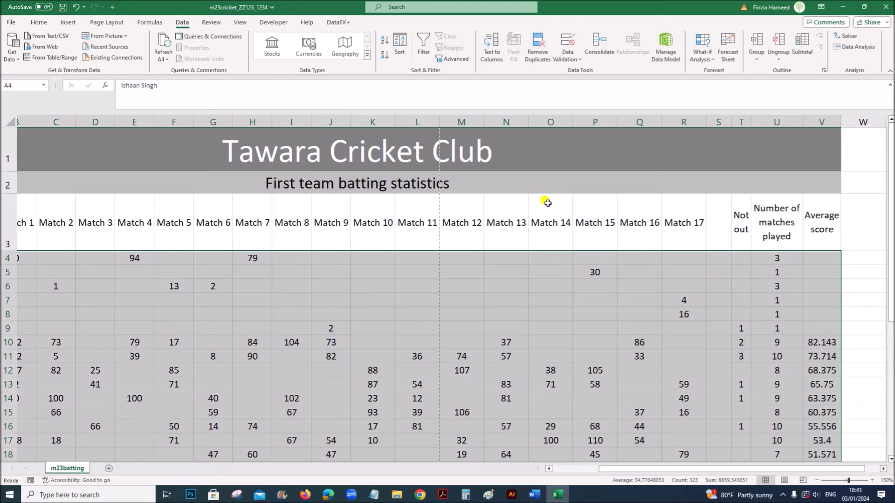
Step: Re-sort the player data by Average score with the order set to Smallest to Largest
left_click(400, 48)
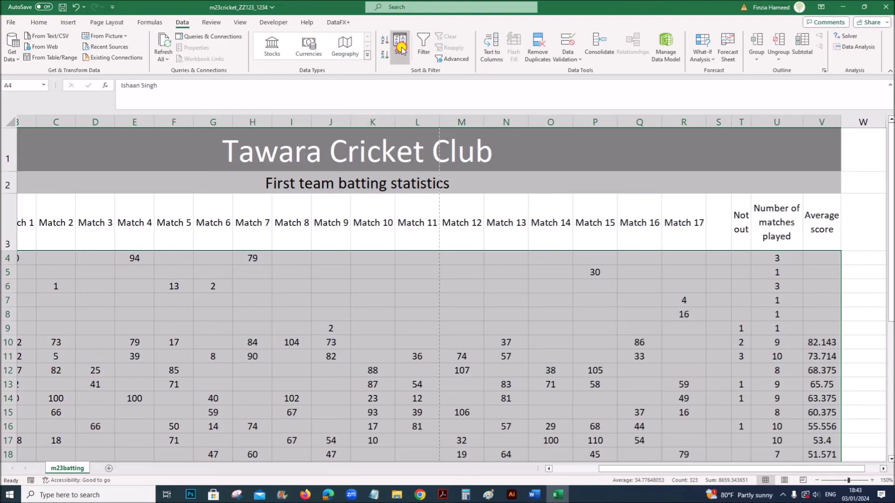
left_click(646, 209)
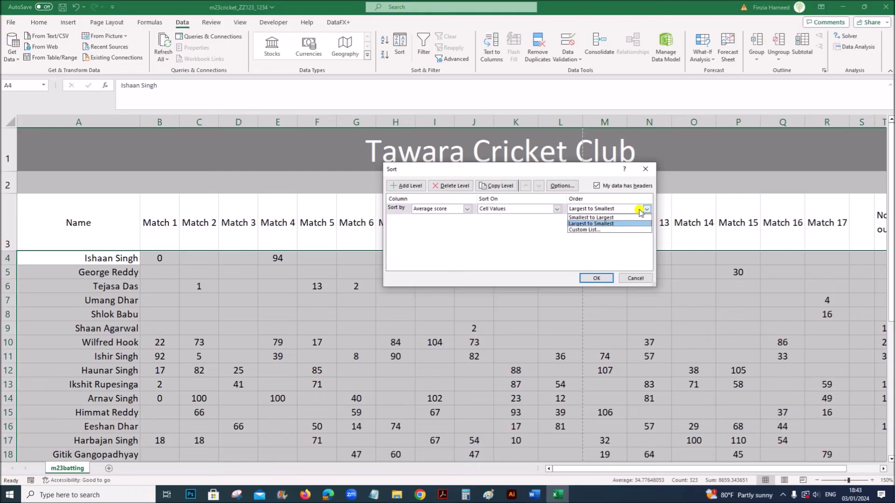
left_click(616, 218)
left_click(595, 279)
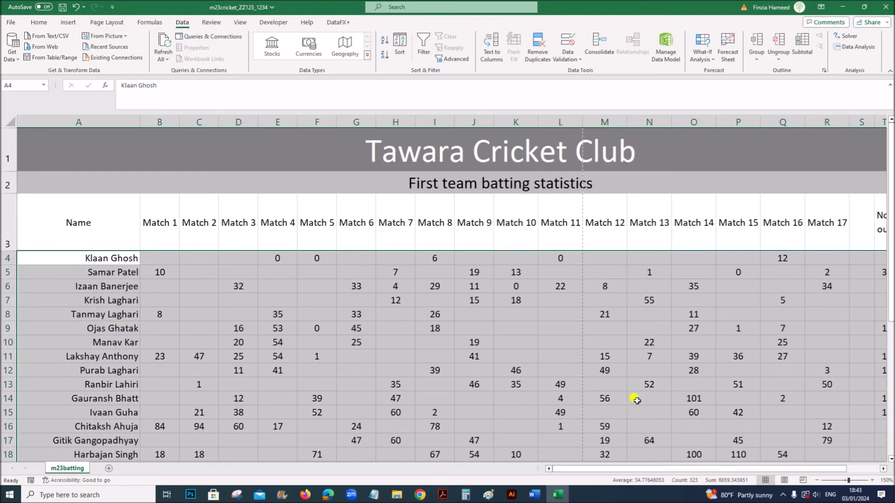
Step: Examine the order of the Average score column, selecting the blank average cells V26:V31 at the end of the list
left_click_drag(700, 469, 732, 468)
scroll(828, 384, "down", 3)
scroll(832, 380, "down", 4)
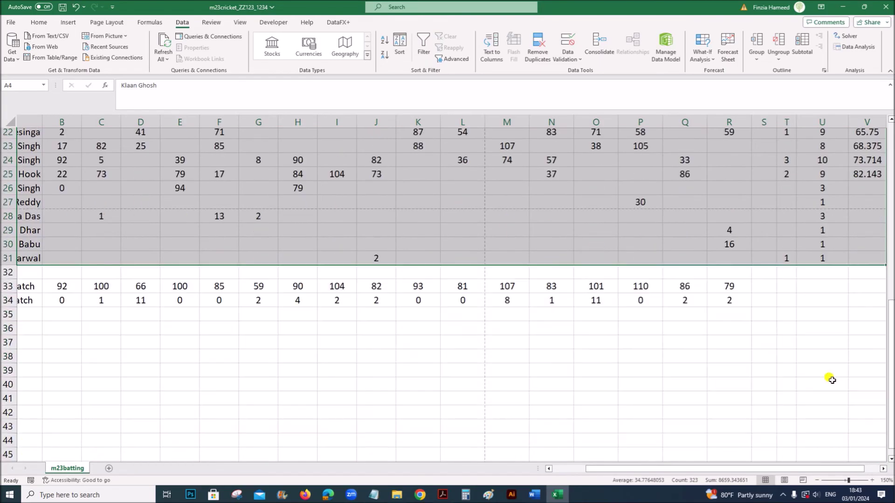
left_click_drag(861, 189, 864, 257)
scroll(863, 259, "up", 7)
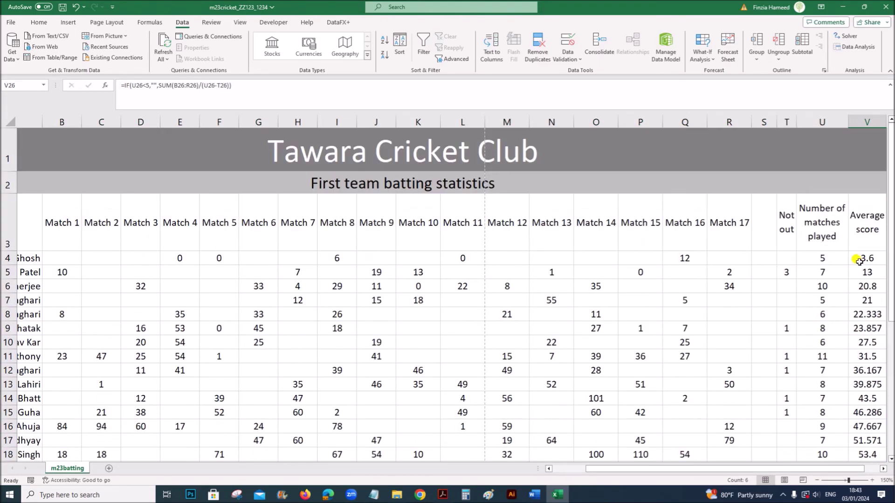
Step: Sort only the rows with an average score, range A3:V25, by Average score with the order set to Largest to Smallest
left_click_drag(689, 464, 655, 465)
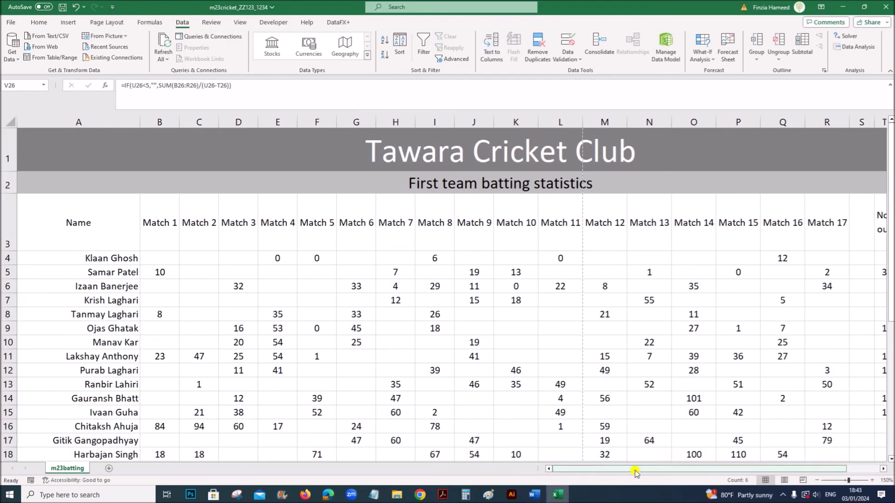
left_click_drag(108, 237, 791, 376)
scroll(792, 387, "down", 3)
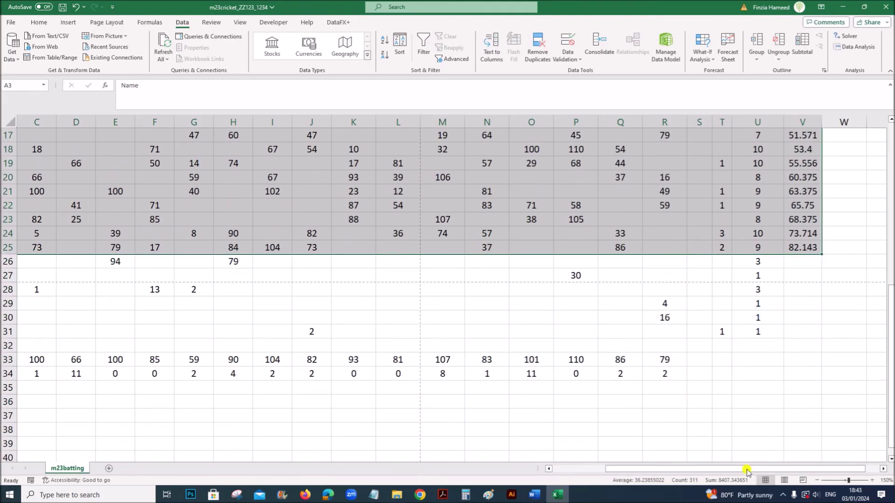
left_click_drag(774, 469, 723, 468)
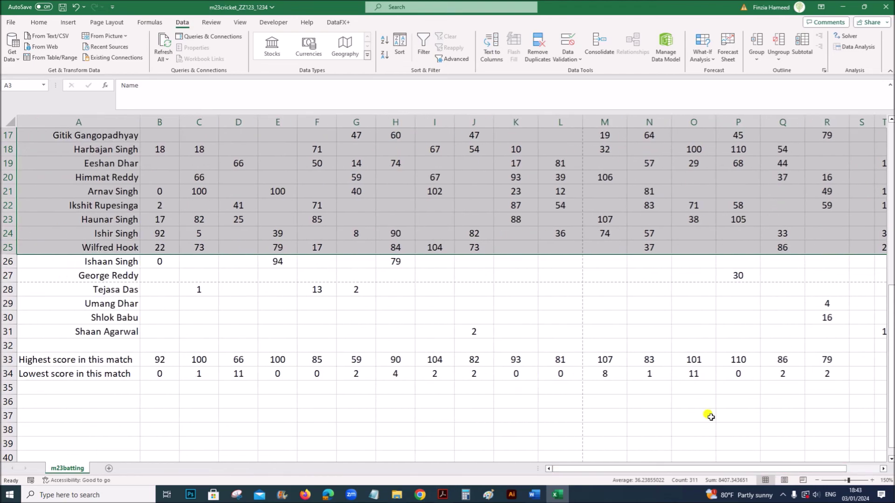
scroll(656, 322, "up", 5)
scroll(655, 322, "up", 1)
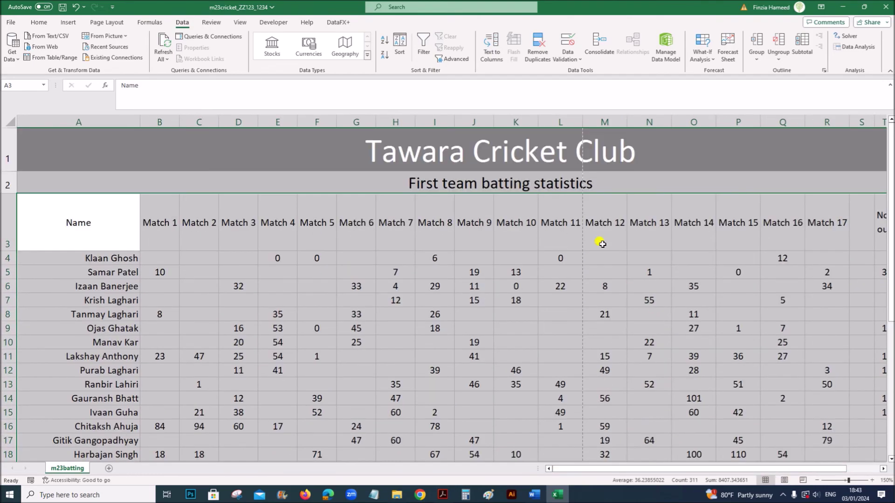
left_click(401, 55)
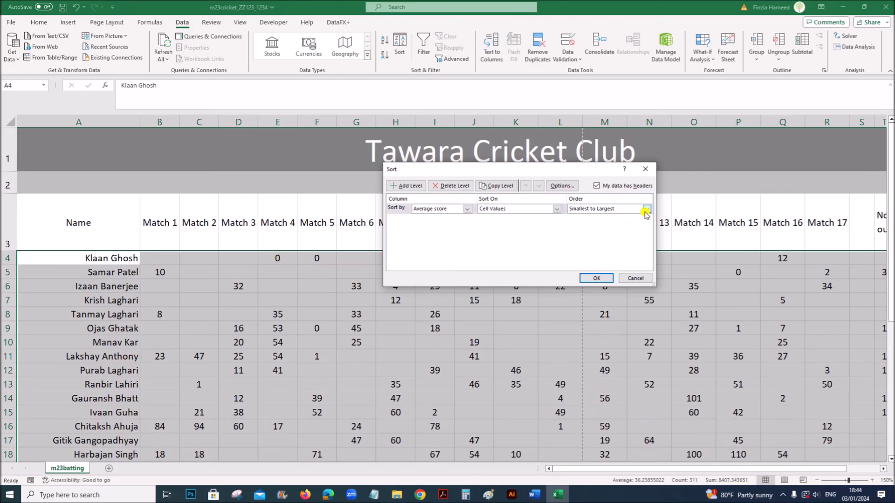
left_click(646, 210)
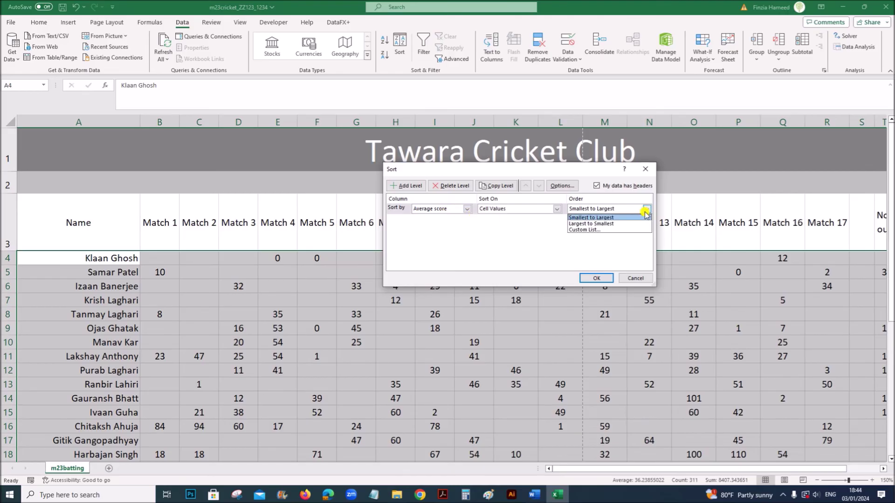
left_click(582, 224)
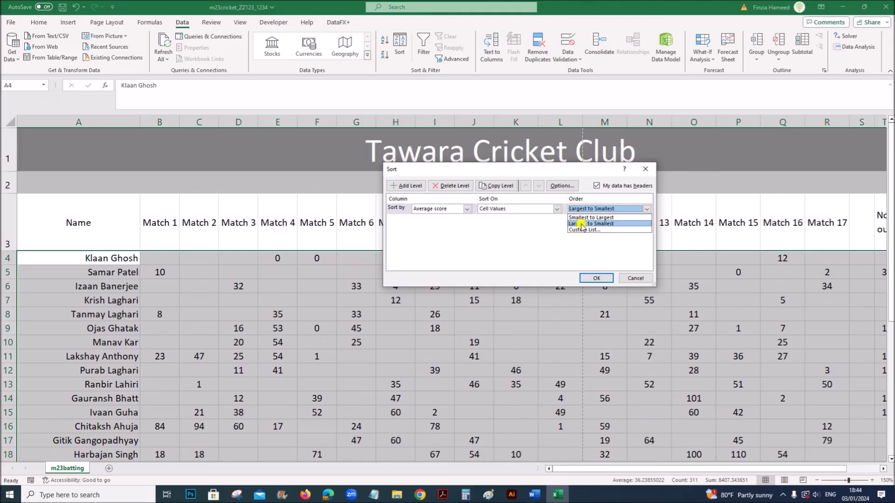
left_click(607, 279)
Step: Check the order of the average scores in V4:V25 and the blank cells V26:V31 at the end of the list
left_click_drag(666, 469, 755, 471)
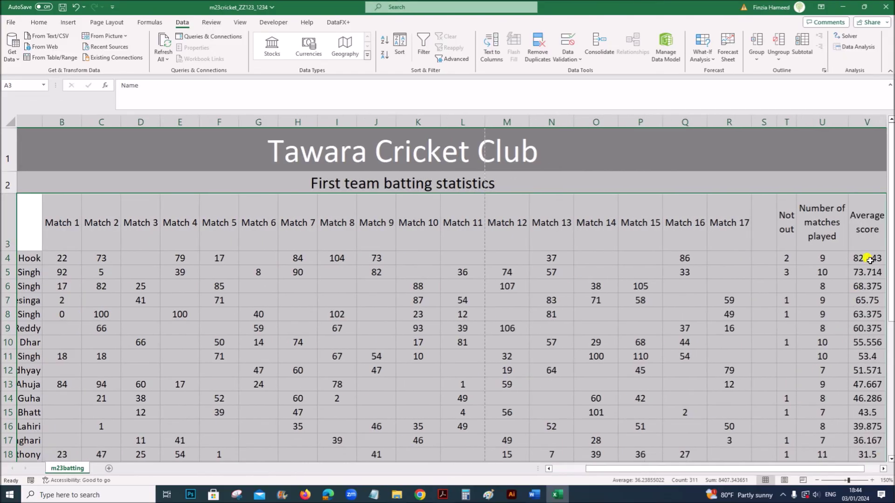
left_click_drag(866, 255, 864, 396)
scroll(858, 394, "down", 4)
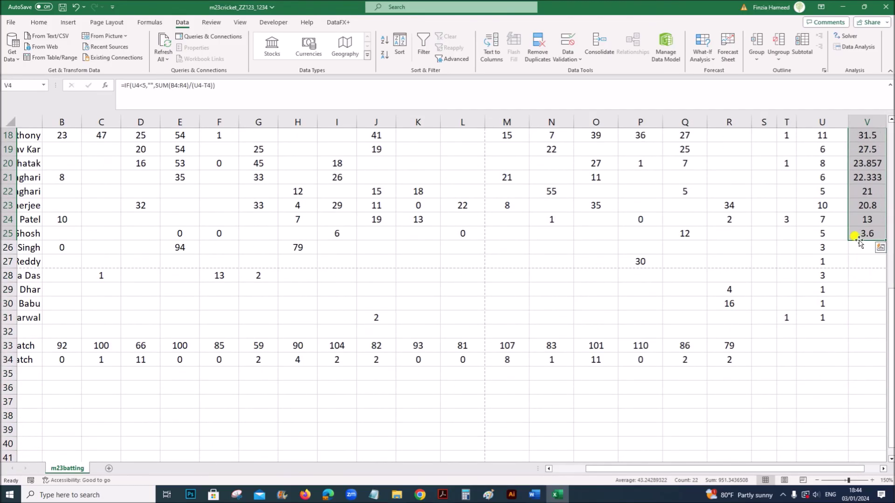
left_click_drag(859, 246, 857, 316)
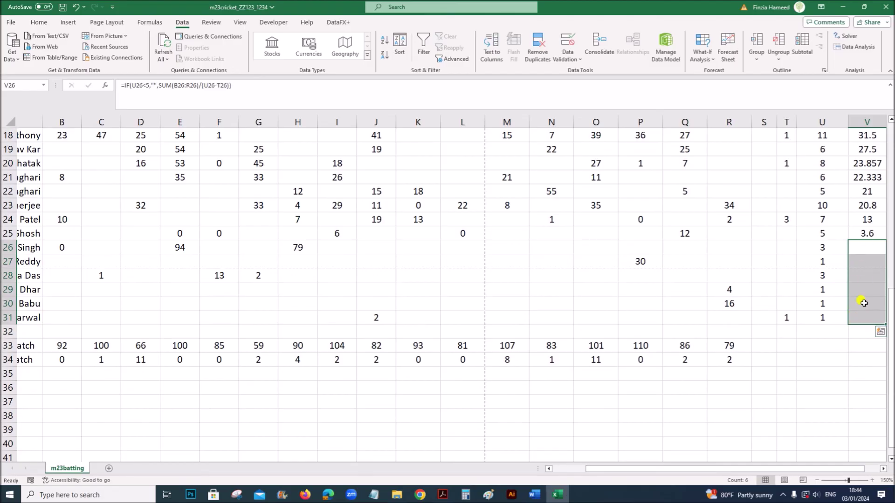
scroll(675, 308, "up", 6)
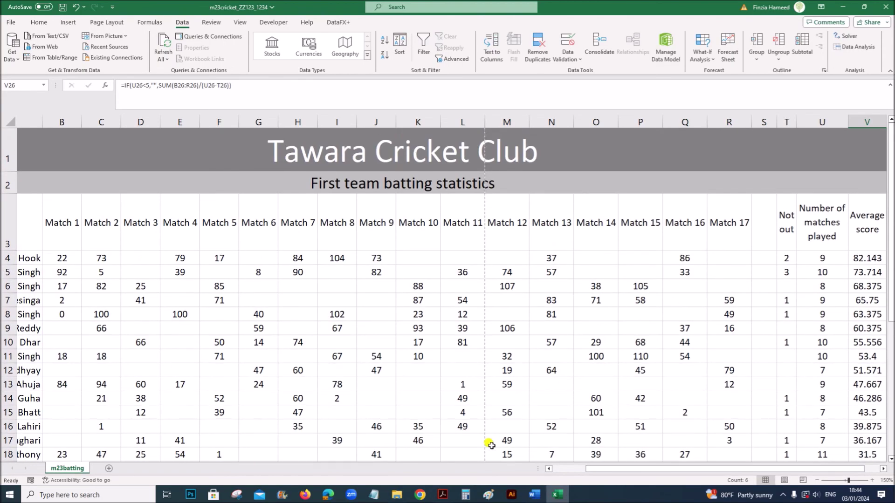
Step: Read question 8 in the exam paper and save the workbook as m23cricket1_ZZ123_1234 in the March 2023 P3 folder
left_click(443, 495)
scroll(475, 456, "down", 2)
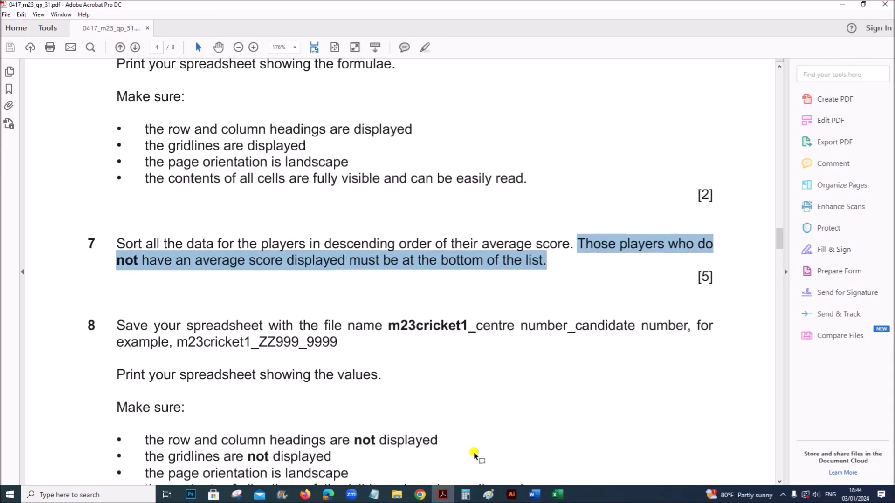
scroll(474, 455, "down", 2)
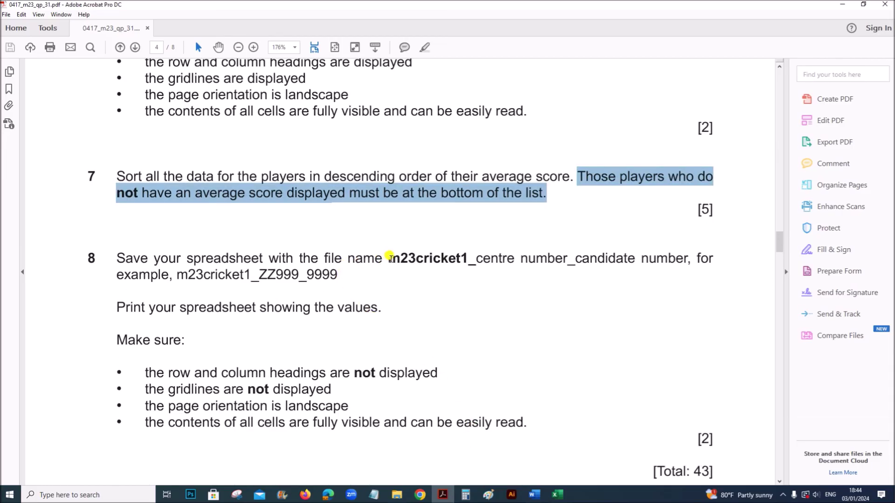
left_click(558, 495)
left_click(11, 22)
left_click(26, 167)
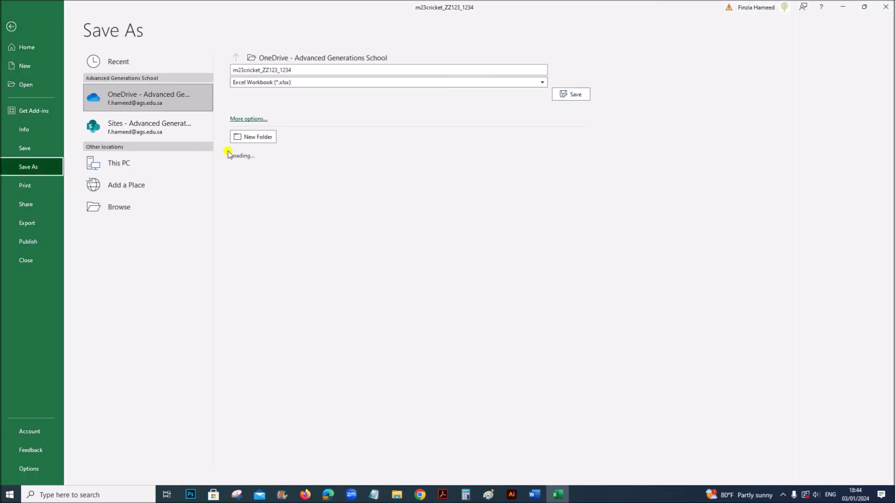
left_click(259, 68)
left_click(260, 68)
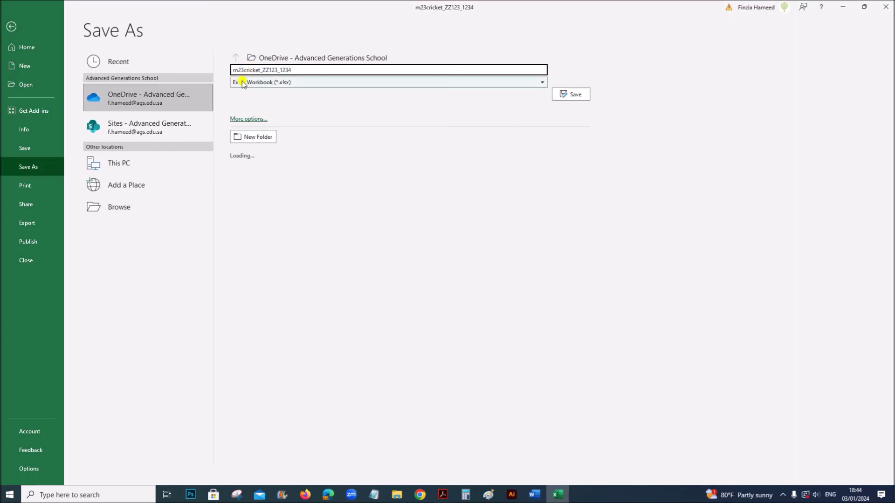
type("1")
left_click(112, 207)
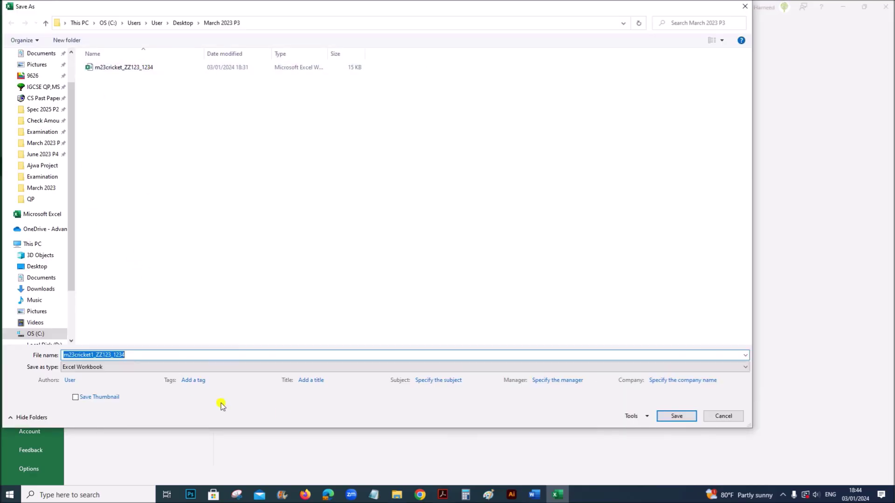
left_click(677, 416)
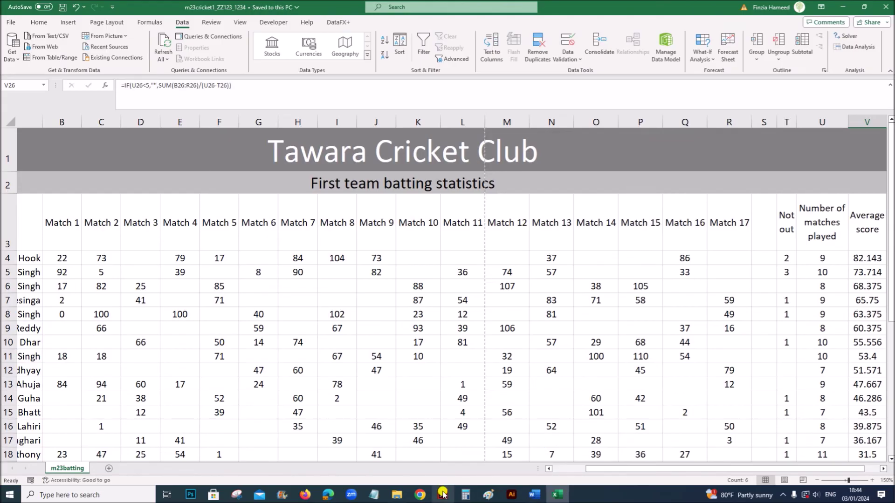
Step: Turn off printing of gridlines and row and column headings in the workbook's page setup, following question 8's print requirements
left_click(443, 495)
scroll(396, 382, "down", 2)
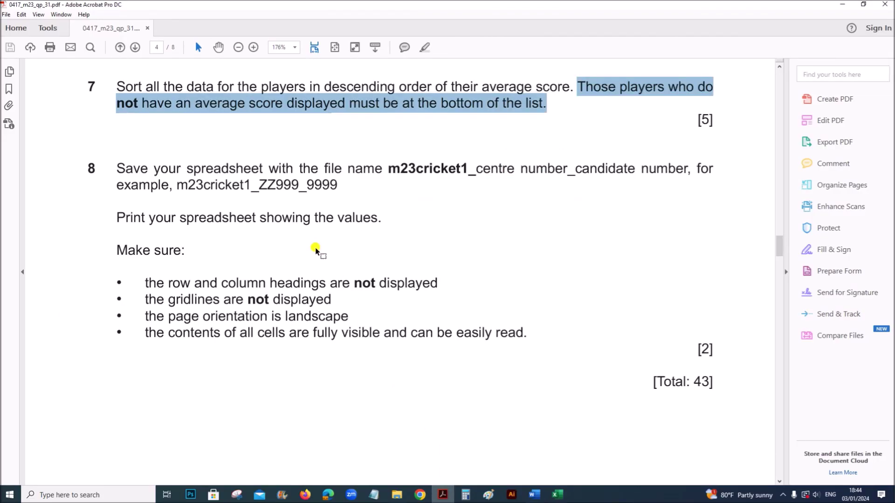
left_click(558, 495)
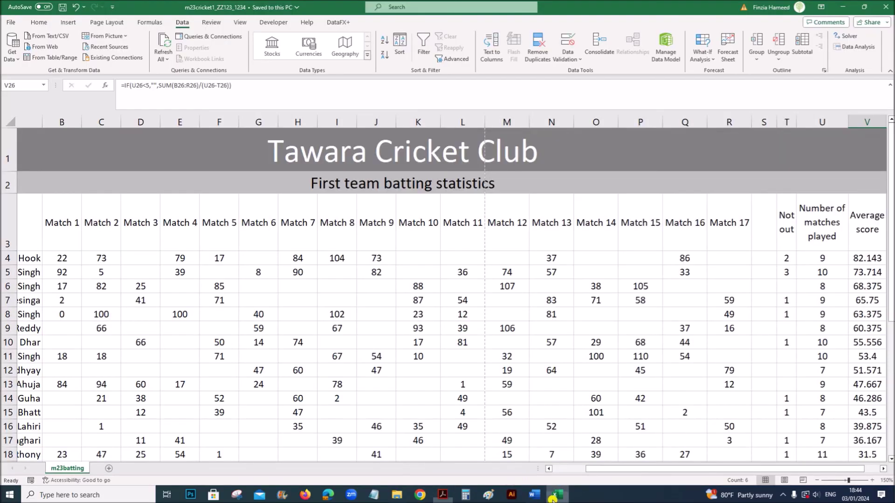
left_click(520, 347)
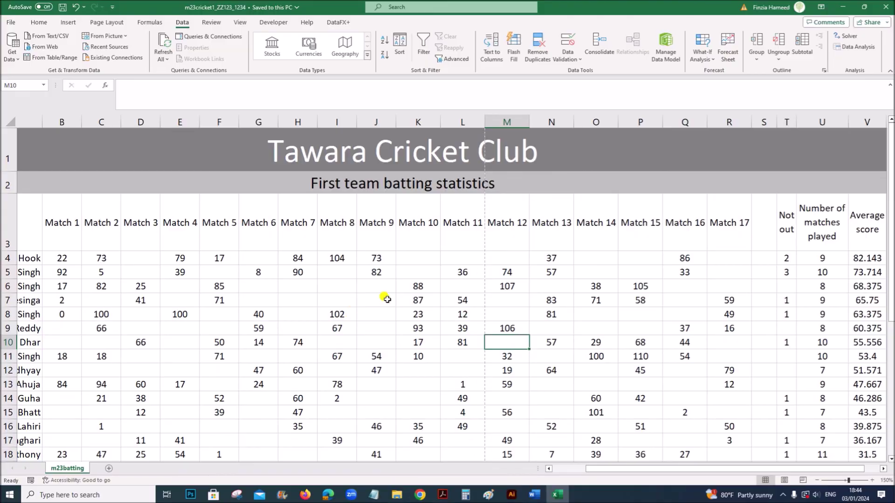
left_click(17, 25)
left_click(31, 187)
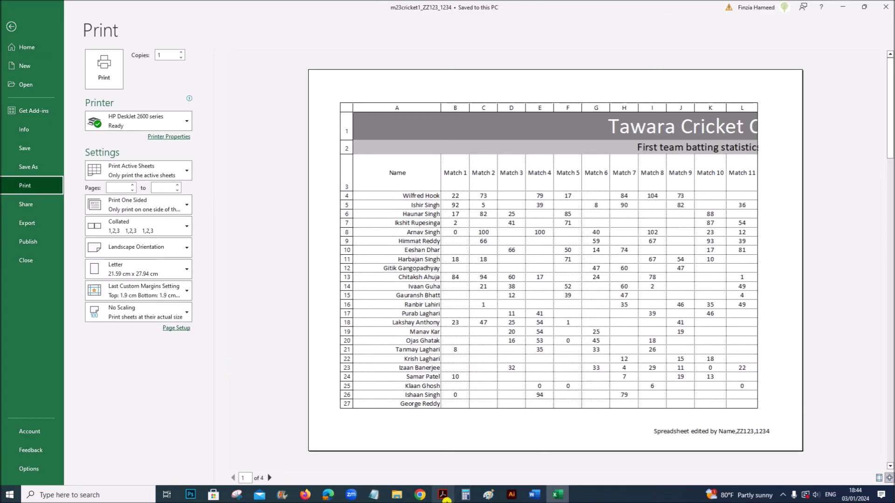
left_click(443, 495)
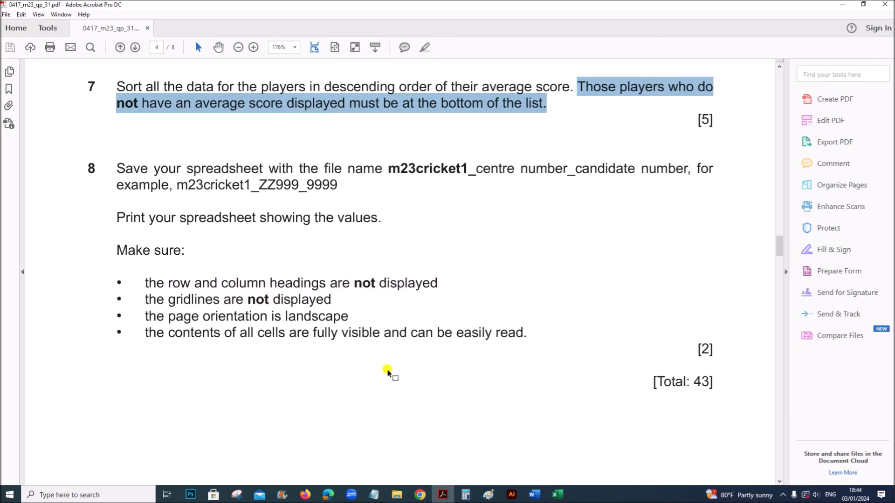
left_click(557, 495)
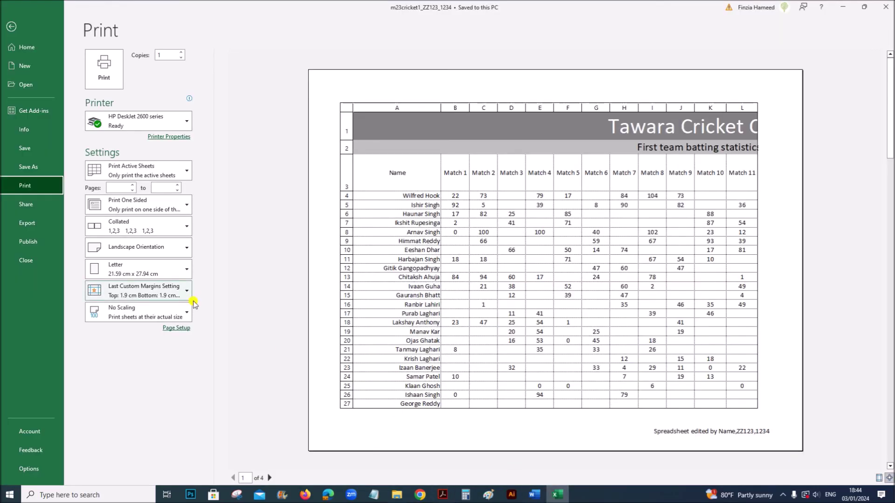
left_click(177, 328)
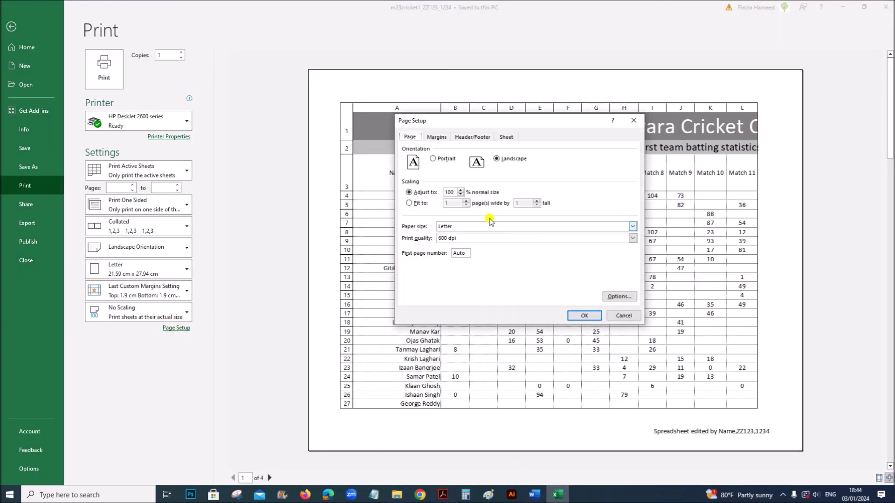
left_click(506, 137)
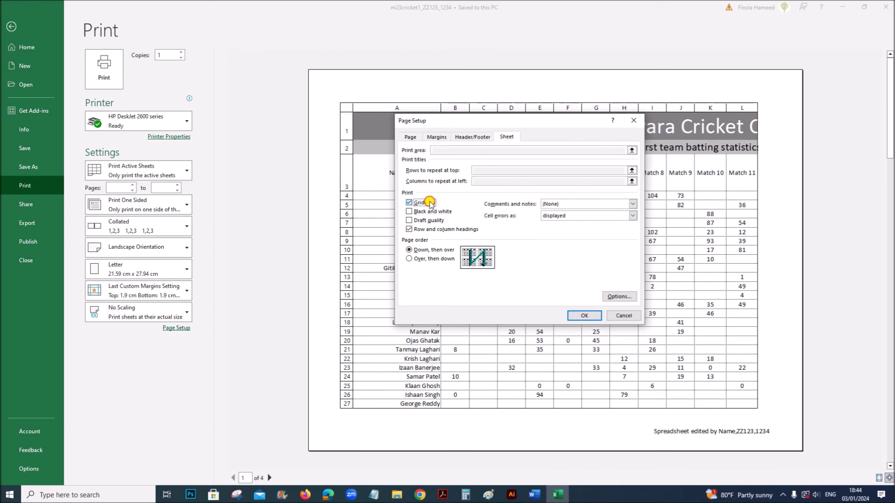
left_click(425, 232)
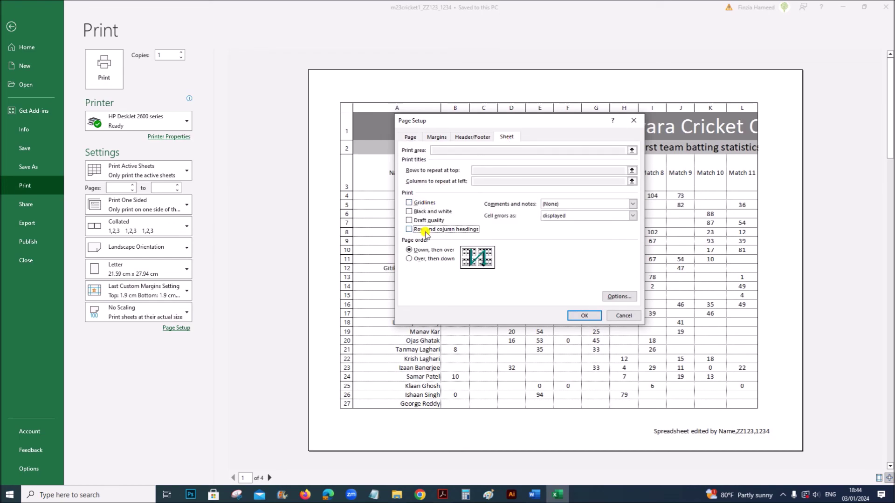
left_click(585, 316)
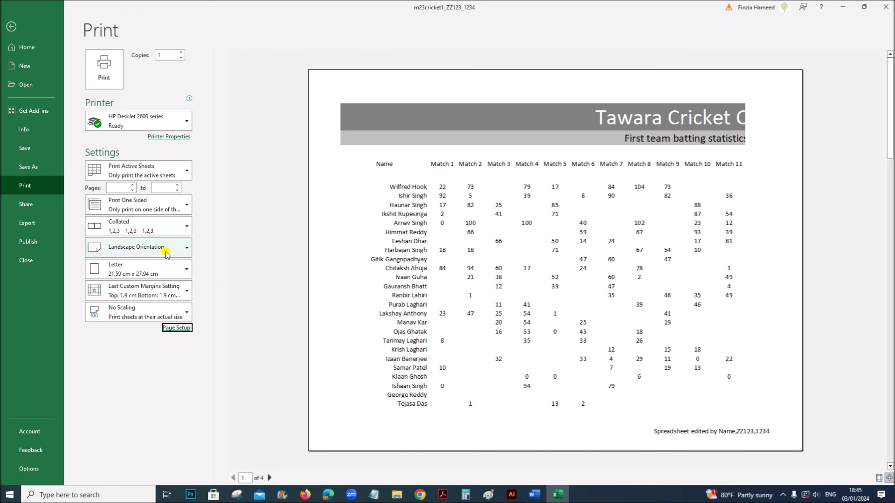
Step: Highlight question 8's requirement about fully visible cell contents in the exam paper and compare it with the workbook's print preview
left_click(443, 494)
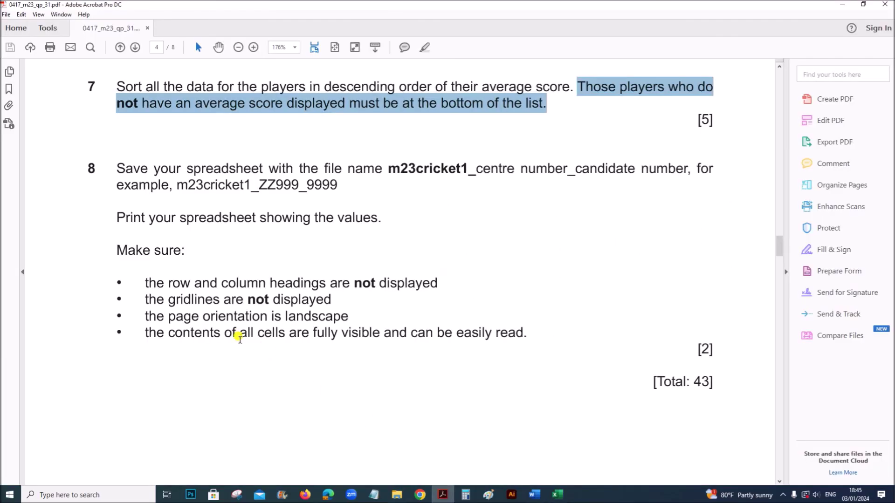
left_click_drag(168, 333, 537, 352)
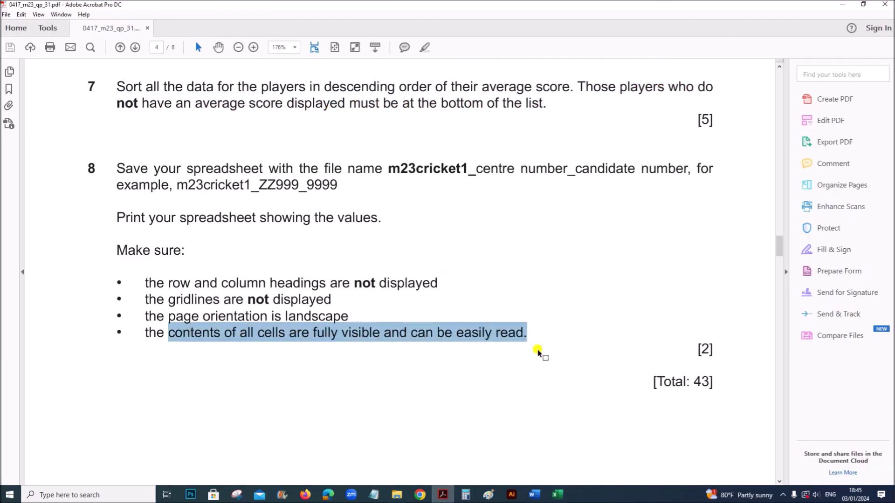
left_click(557, 494)
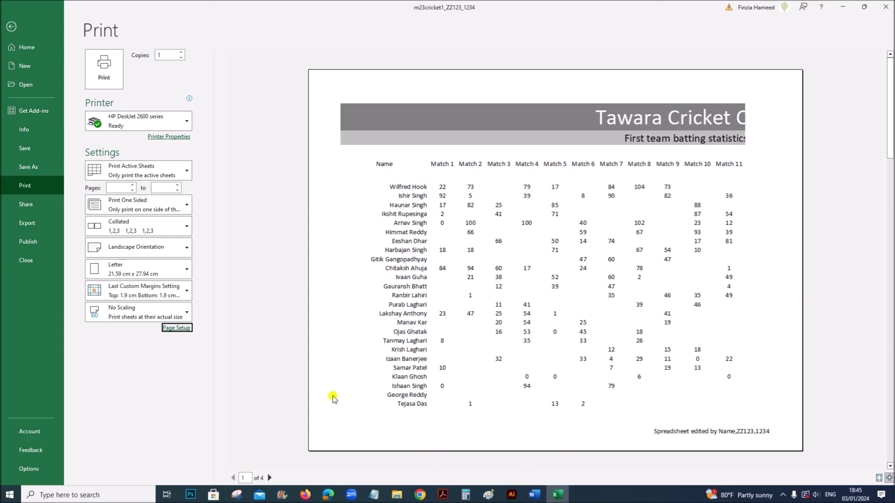
Step: Look through the exam paper's questions 6 to 8 and the start of Task 3
left_click(442, 495)
scroll(331, 380, "down", 10)
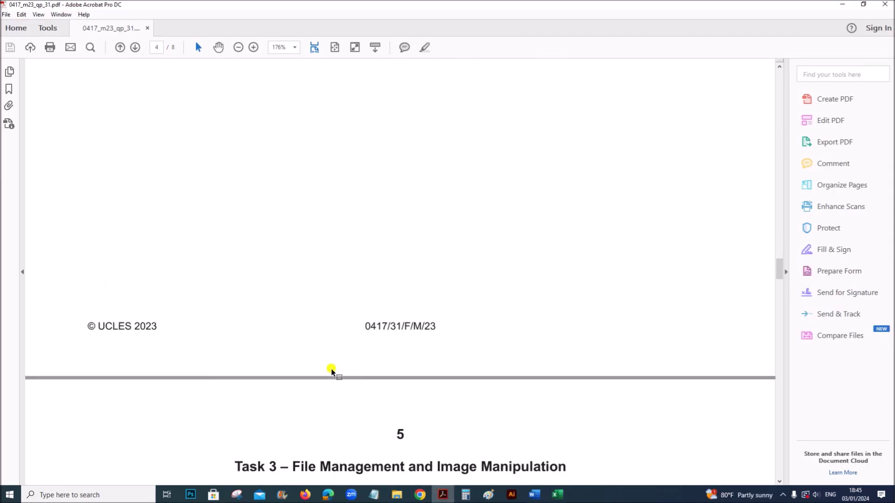
scroll(330, 371, "up", 10)
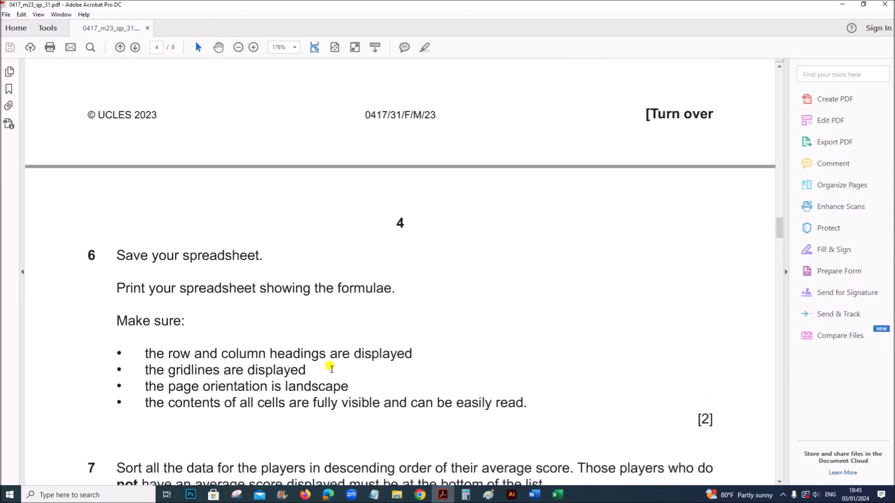
scroll(331, 371, "up", 3)
scroll(331, 371, "down", 15)
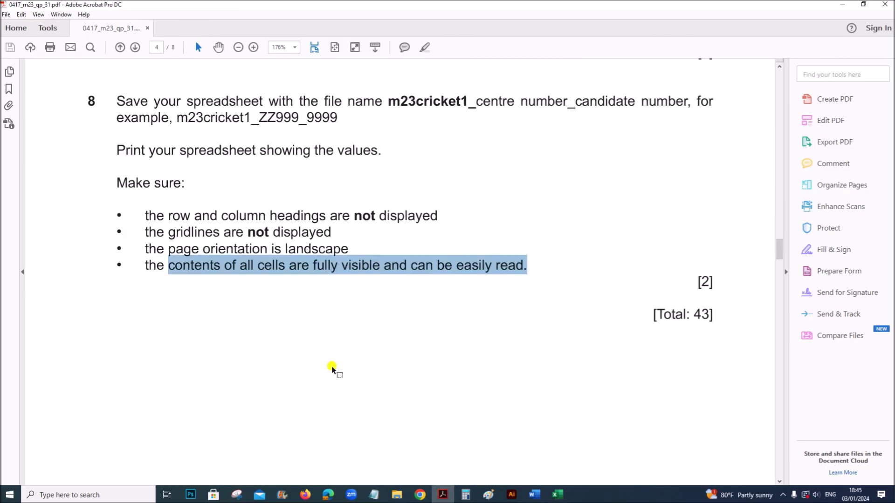
scroll(331, 371, "down", 14)
scroll(343, 365, "up", 10)
scroll(343, 365, "up", 12)
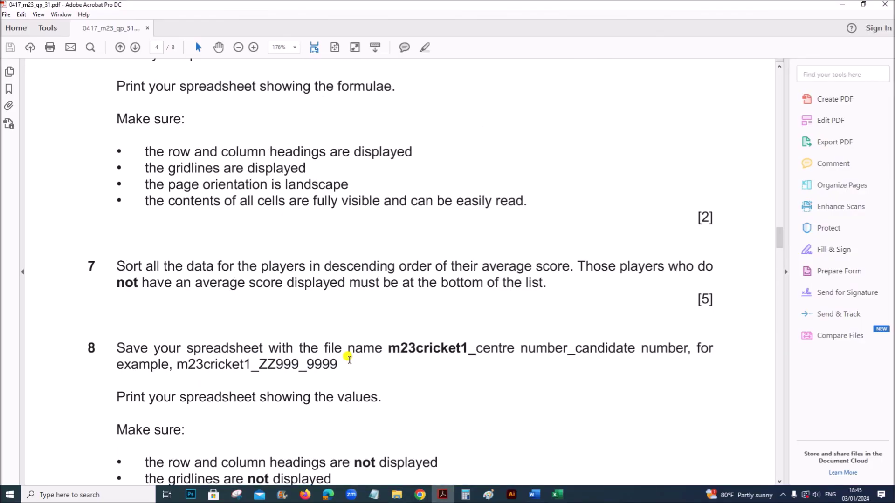